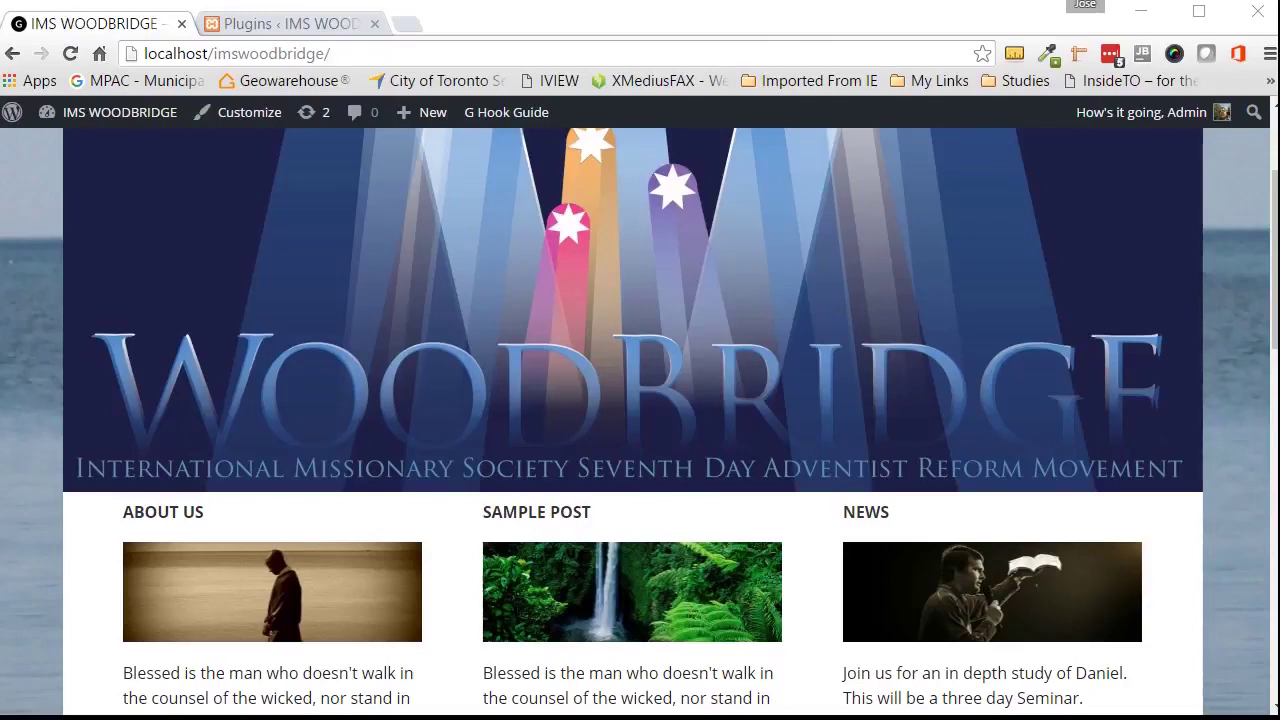
Step: Reload the site and switch to the Installed Plugins page, scrolling down to Duplicator 1.1.6
key(F5)
scroll(412, 284, down, 3)
scroll(412, 284, up, 5)
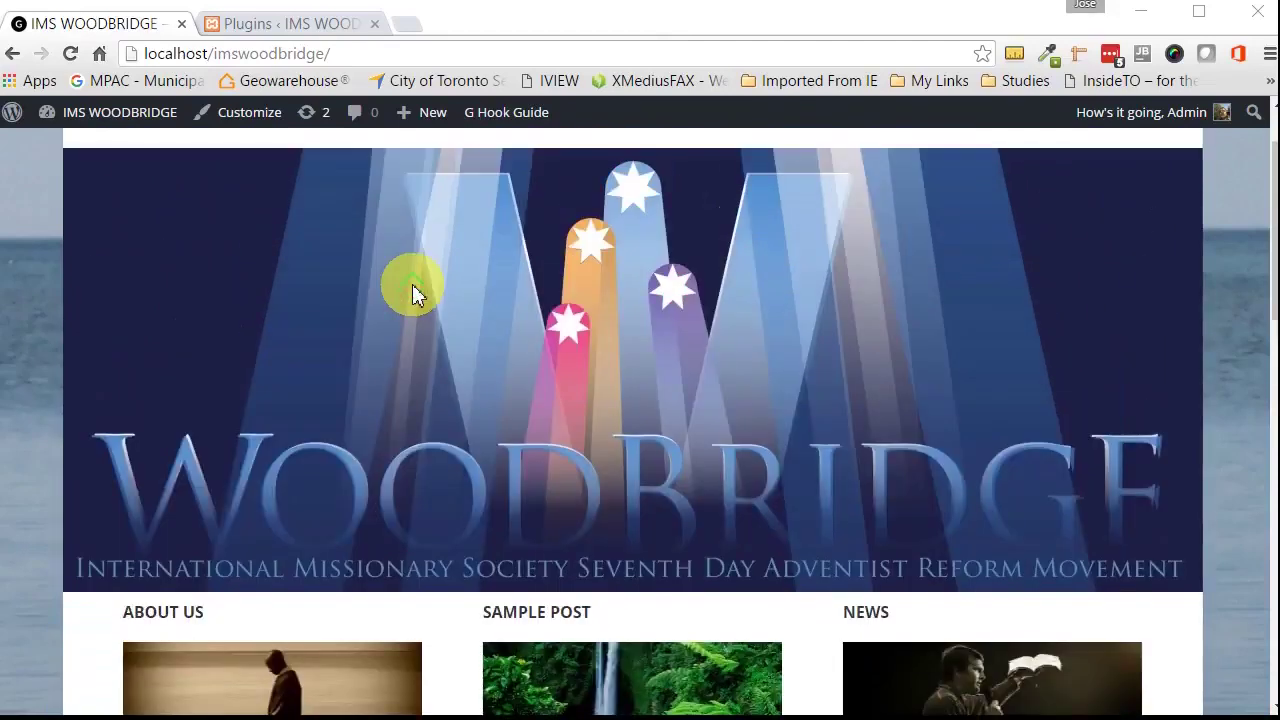
scroll(412, 284, down, 1)
click(270, 31)
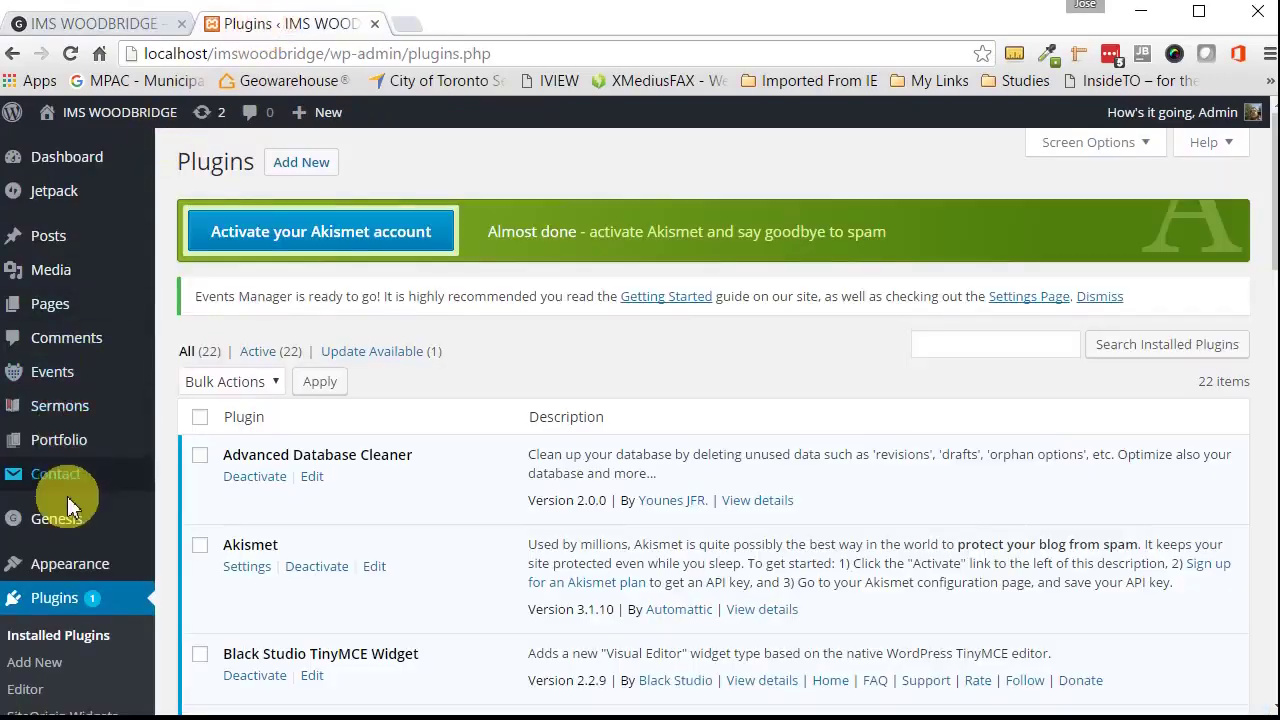
scroll(405, 500, down, 5)
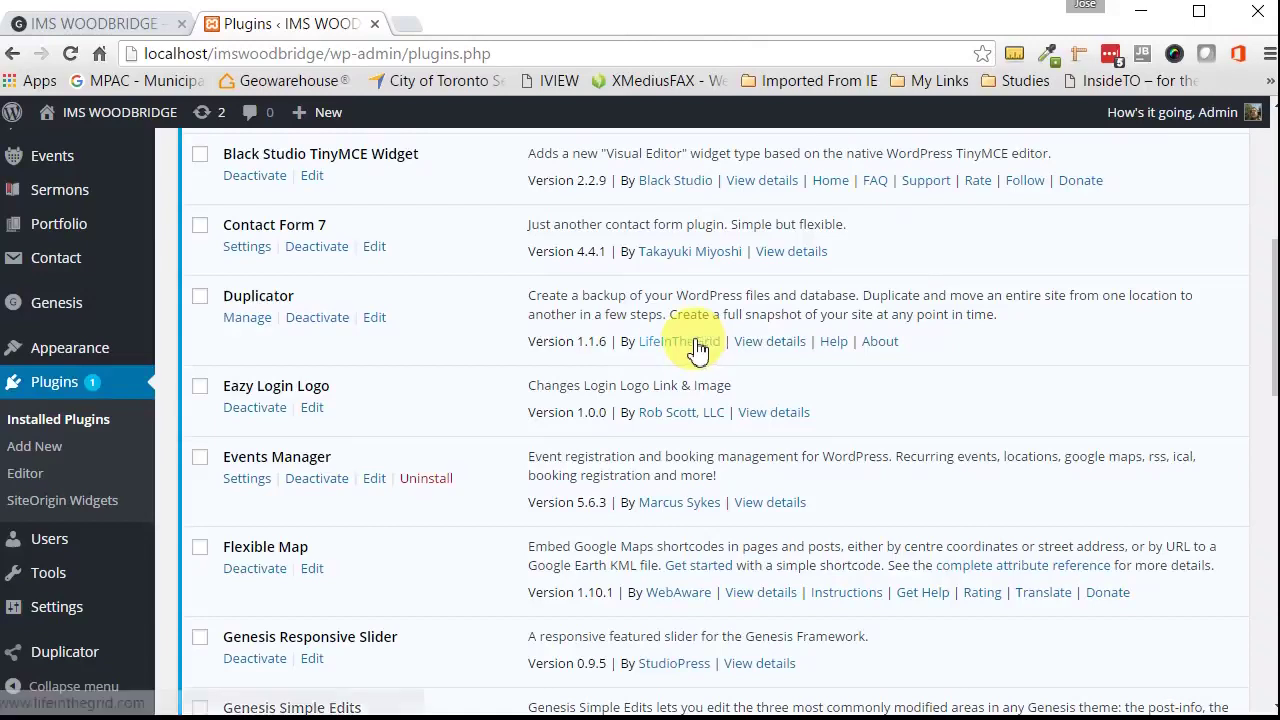
scroll(193, 452, down, 2)
mouse_move(96, 664)
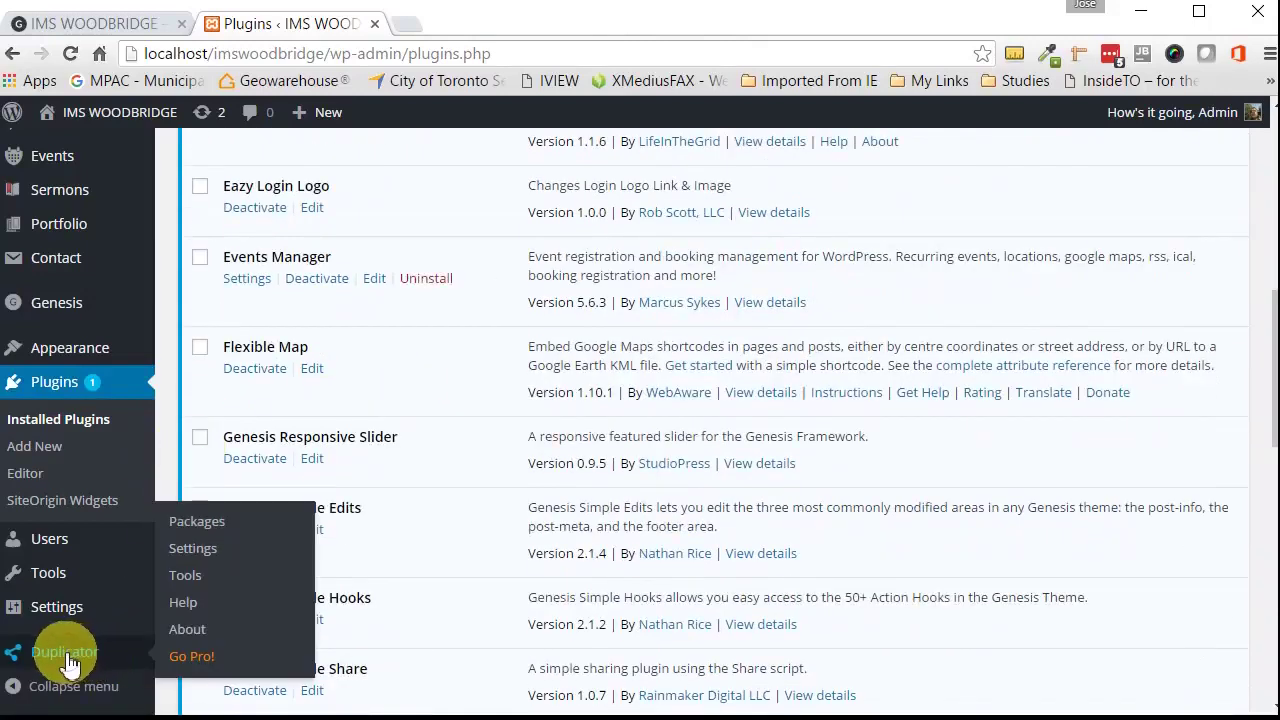
Step: Open Duplicator, start a new package, and check the 2015_02_24_ims_woodbridge package name
click(68, 662)
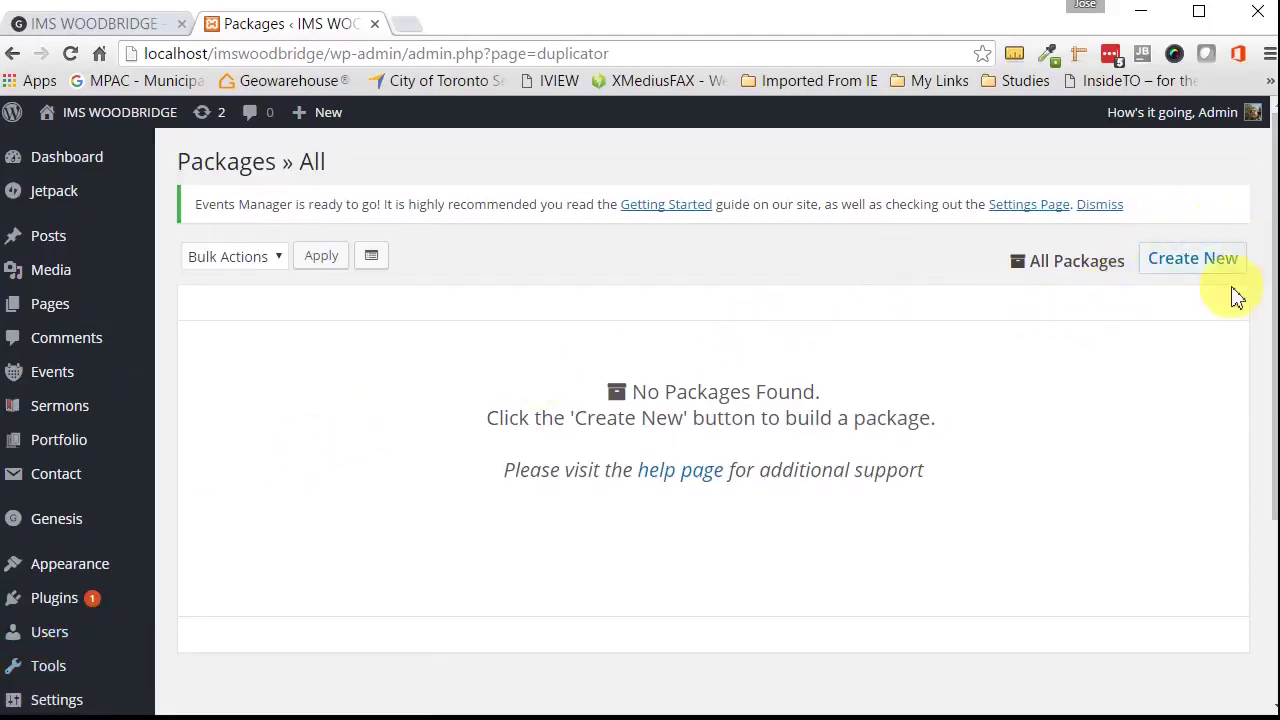
click(1207, 266)
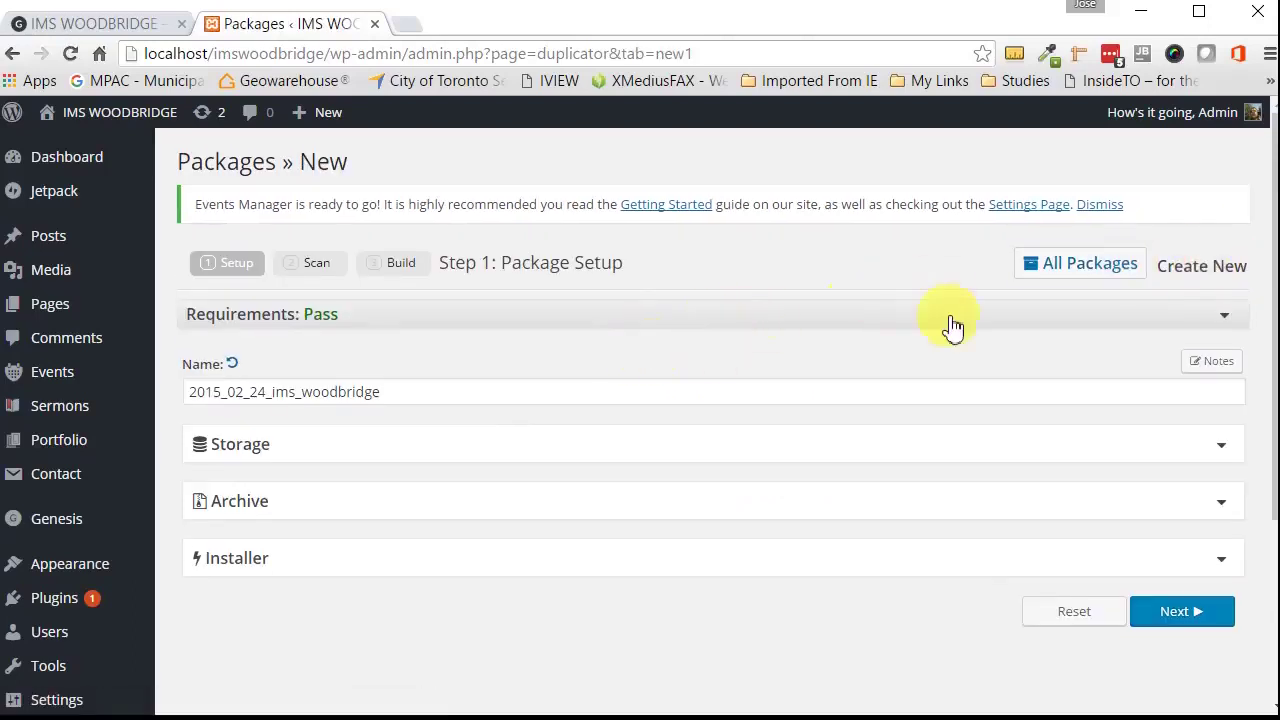
click(386, 391)
drag(386, 391, 166, 391)
click(197, 391)
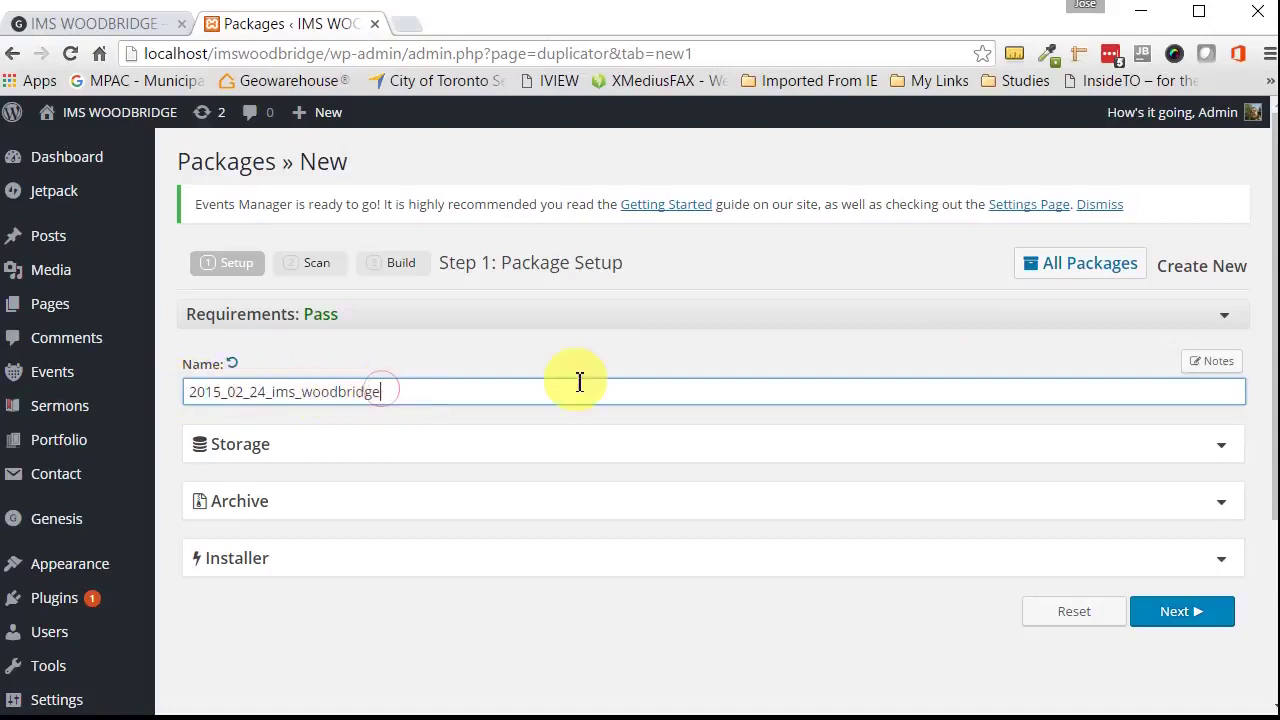
Step: Toggle the package notes and expand and collapse the Storage, Archive and Installer sections
click(1214, 368)
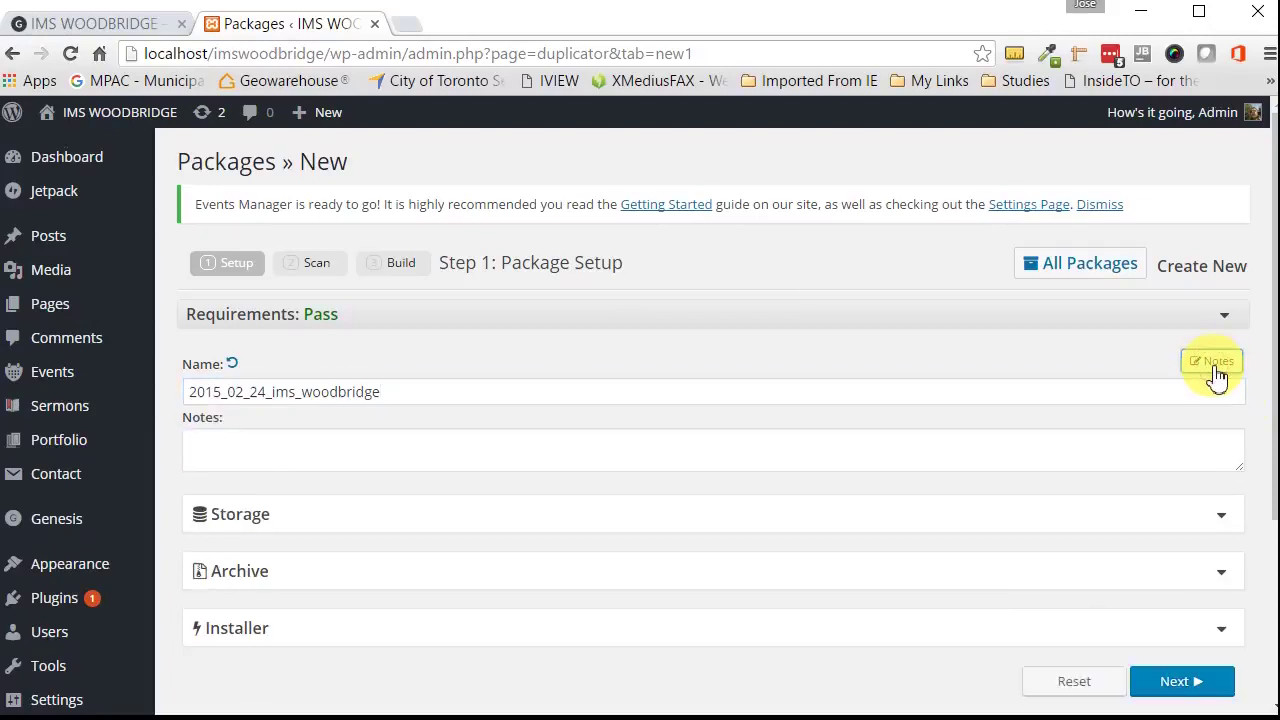
click(252, 445)
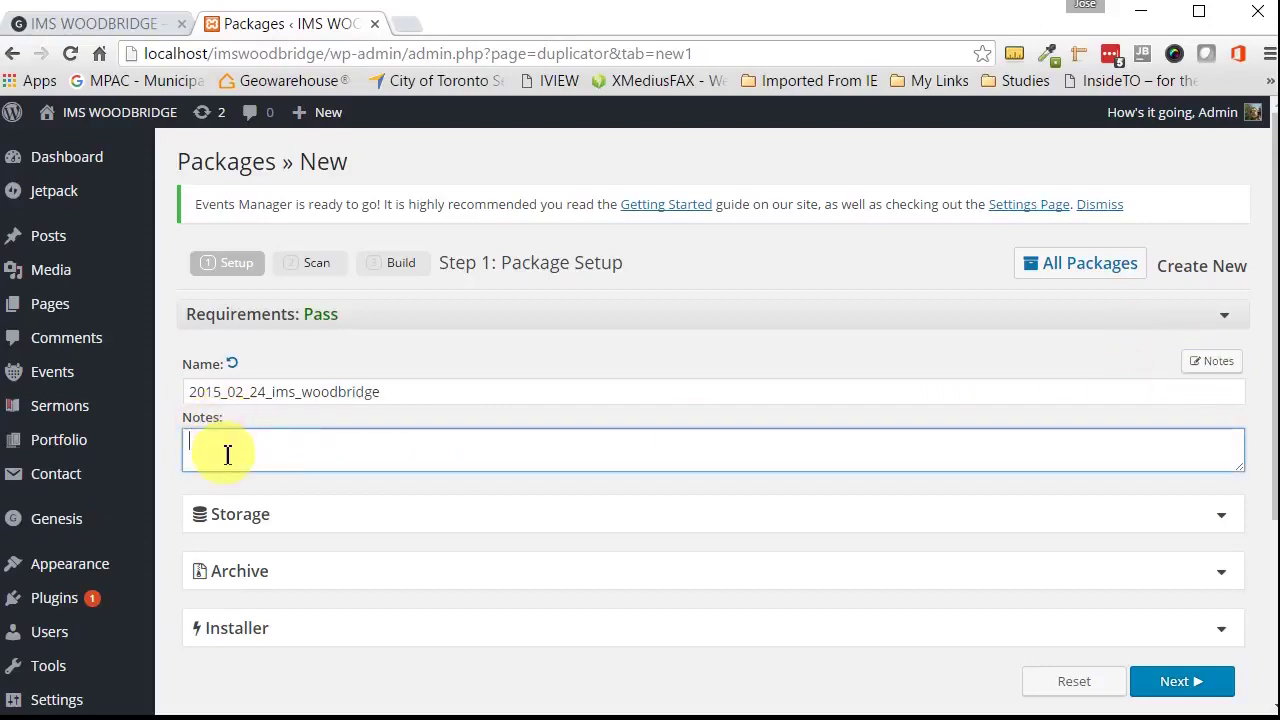
click(1213, 361)
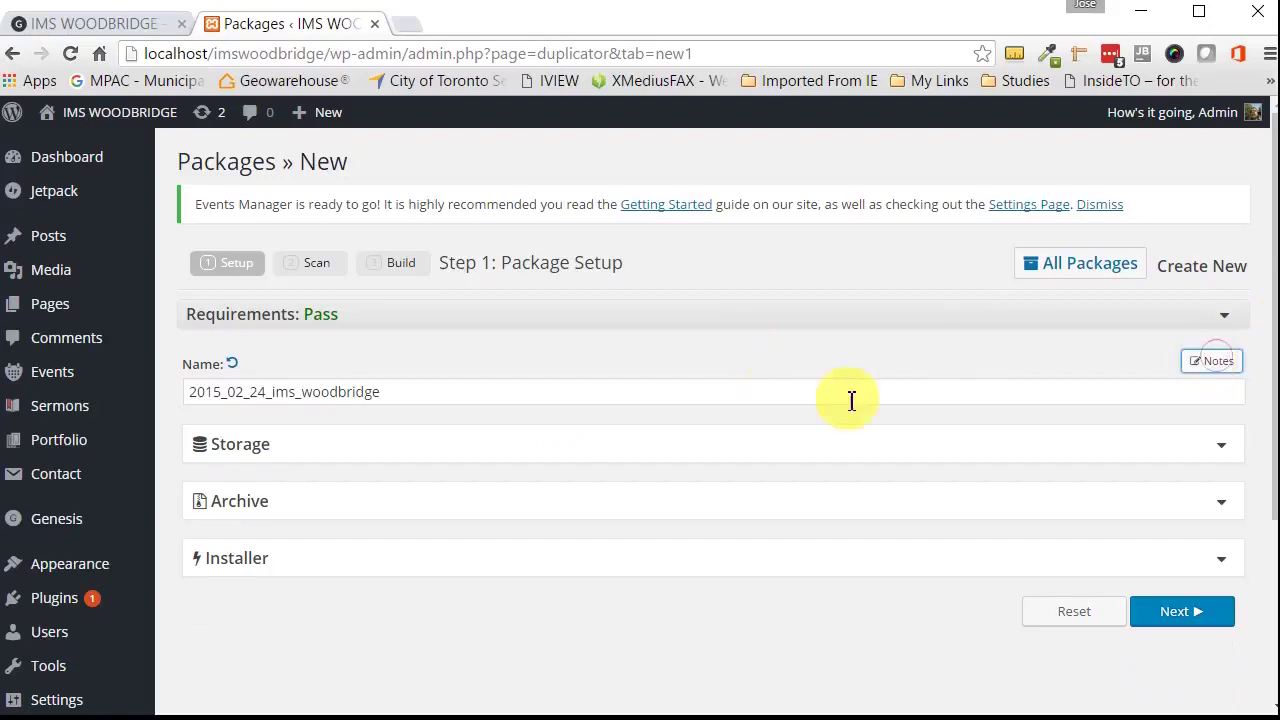
click(1228, 460)
click(1227, 461)
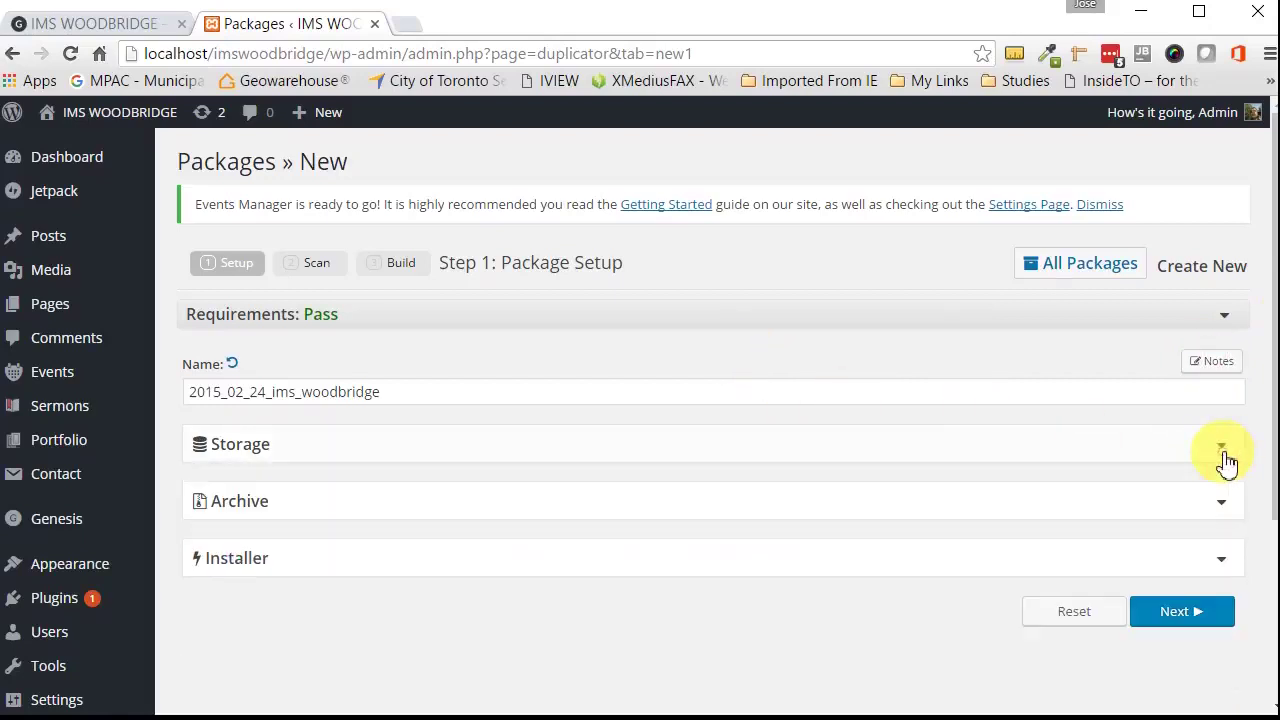
click(1224, 510)
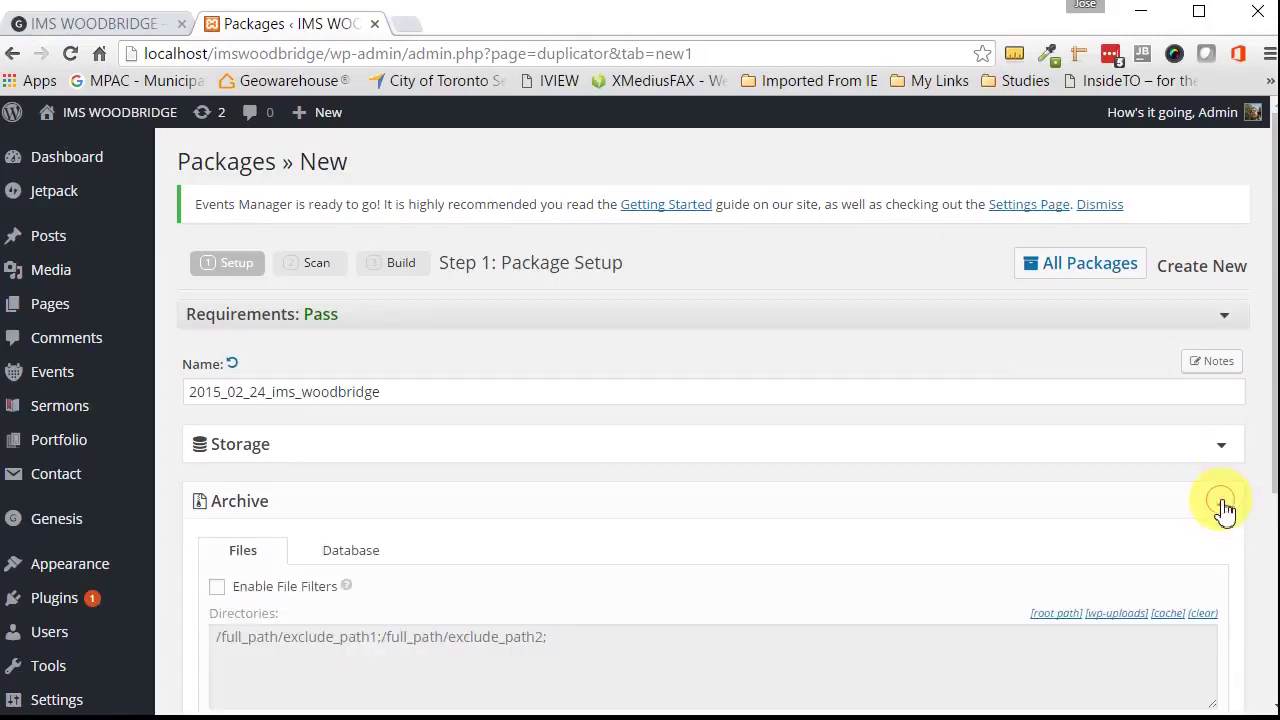
click(1224, 510)
click(1220, 564)
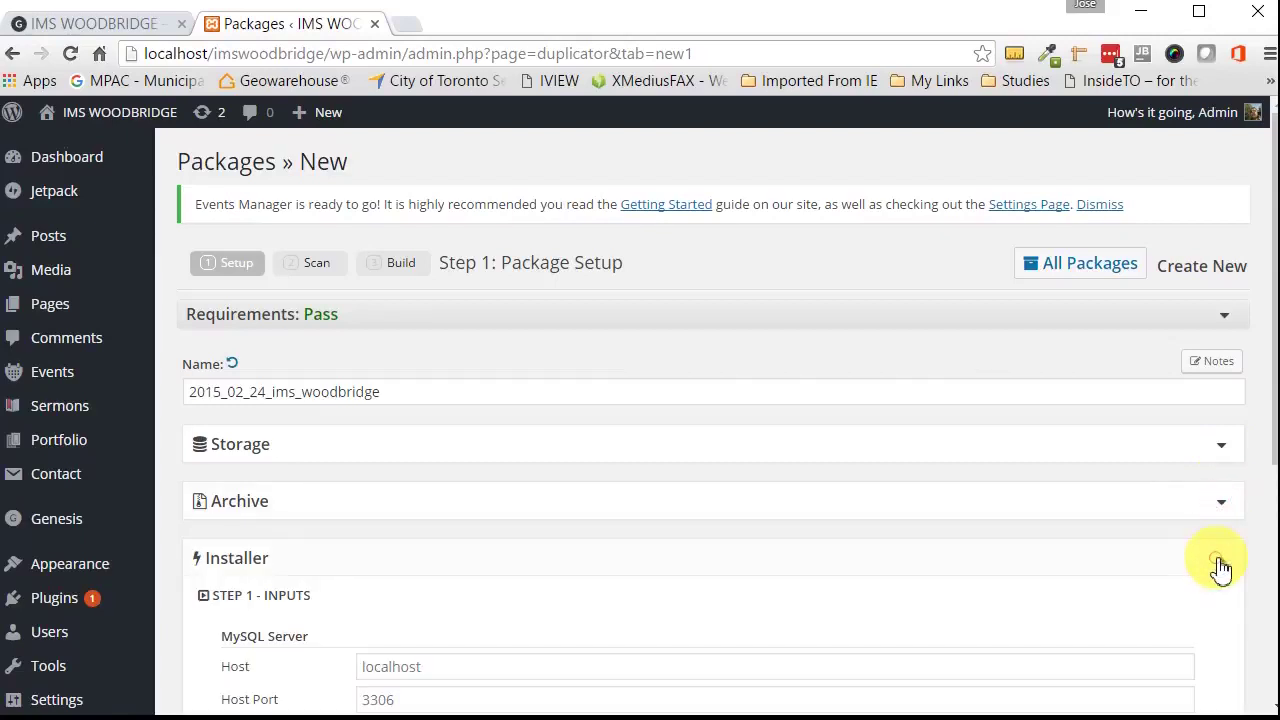
click(1220, 566)
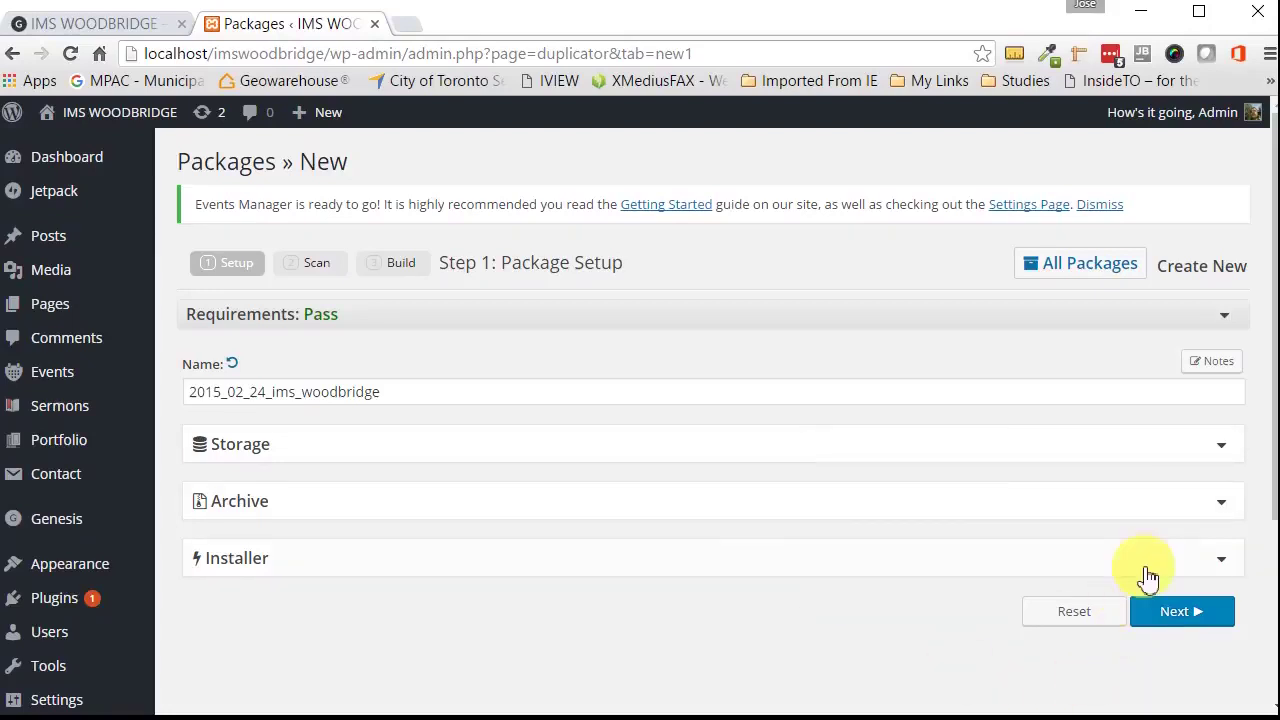
Step: Run the system scan, review the results, and build the package with its 28.58MB archive
click(1176, 621)
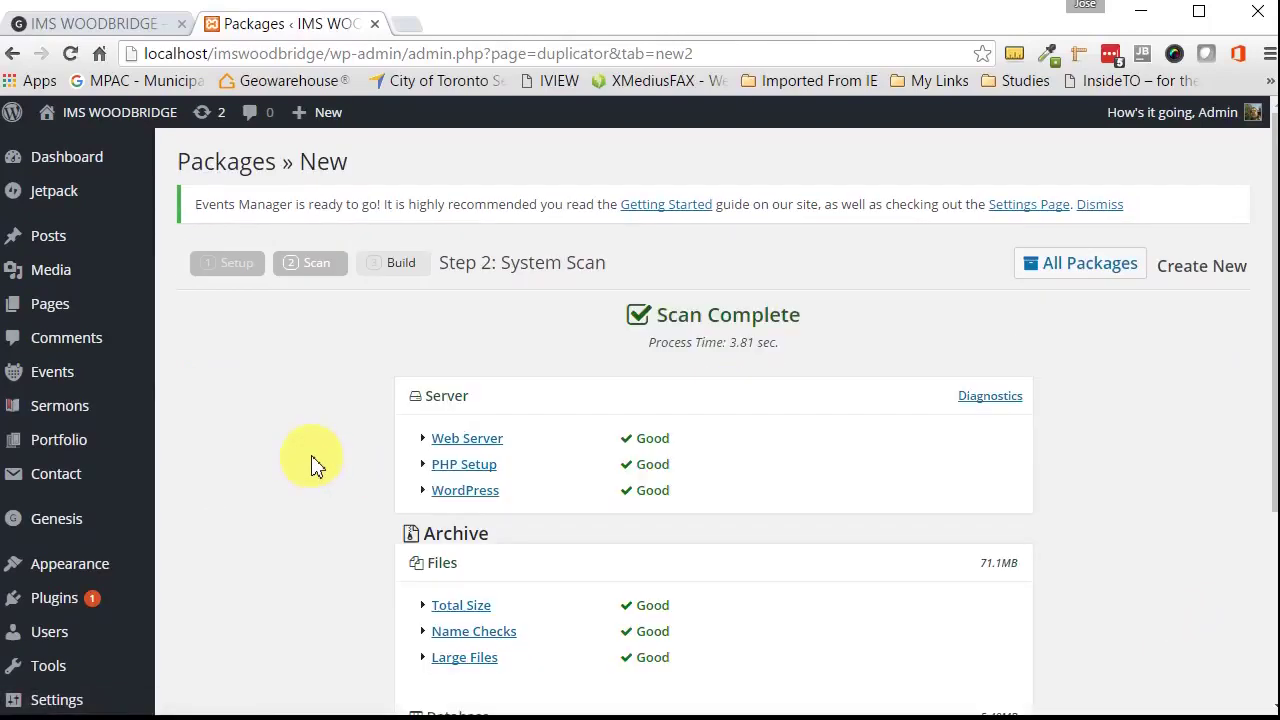
scroll(312, 466, down, 2)
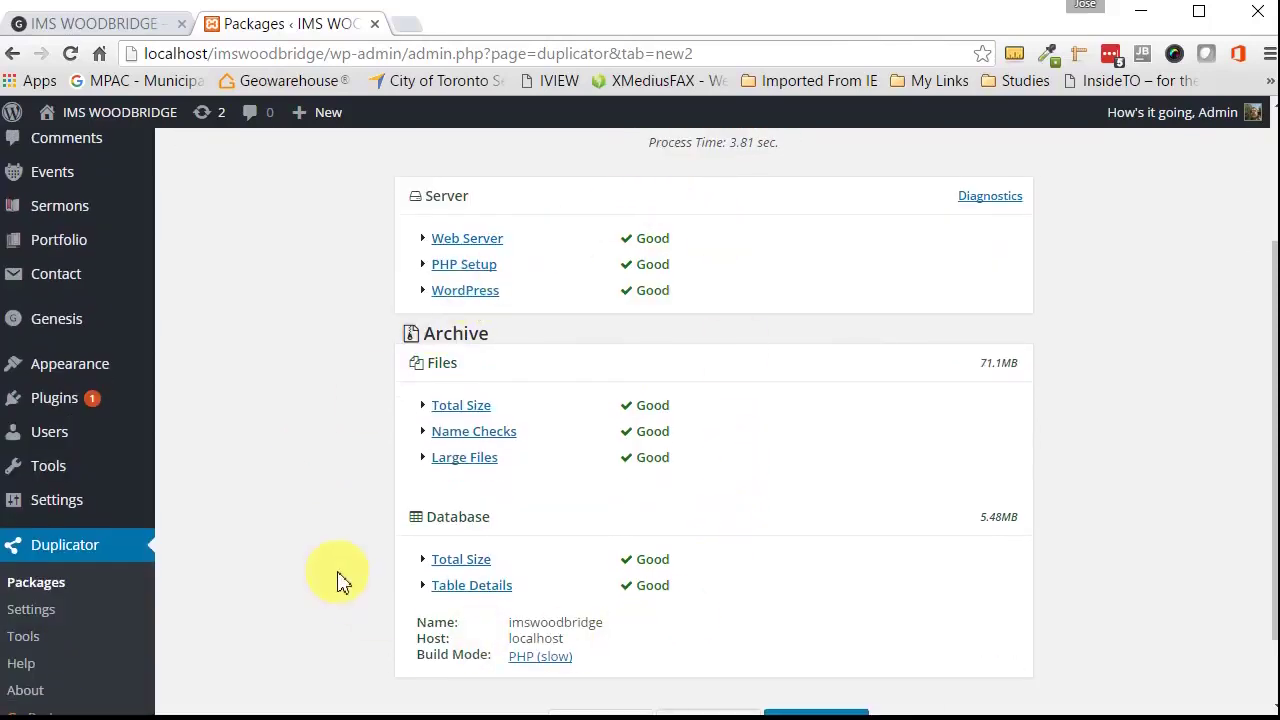
scroll(337, 580, down, 1)
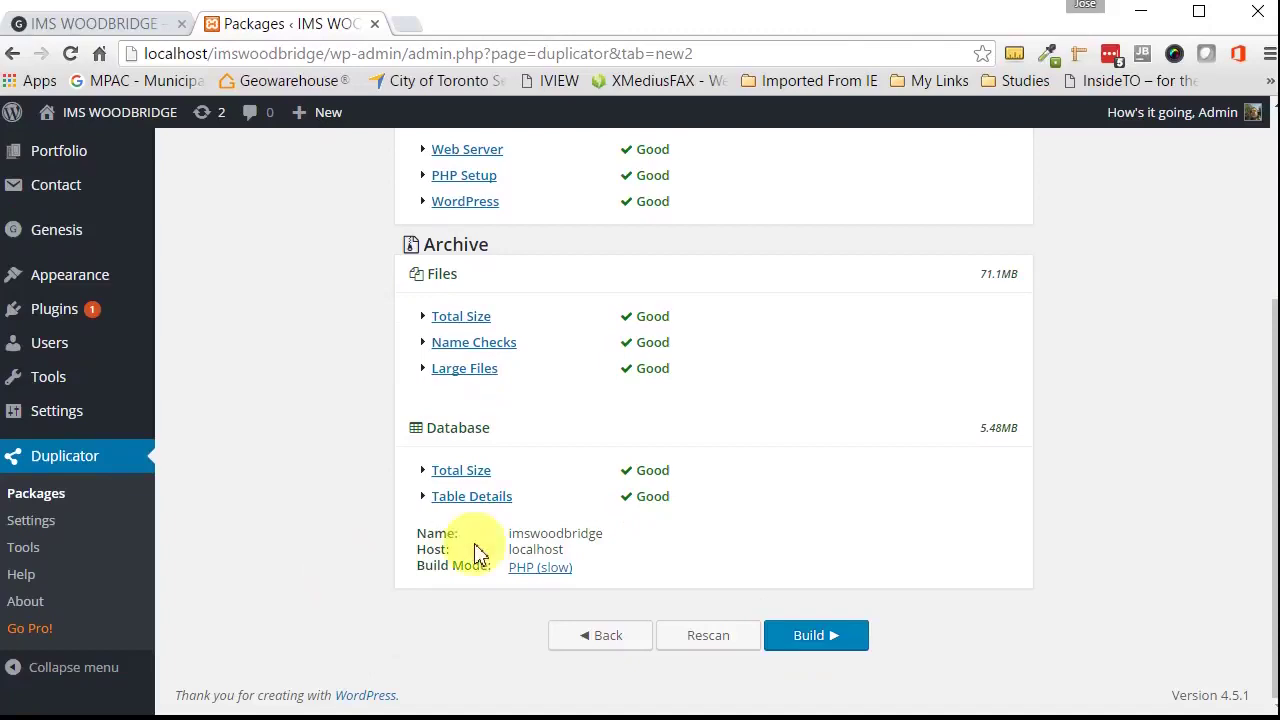
click(822, 646)
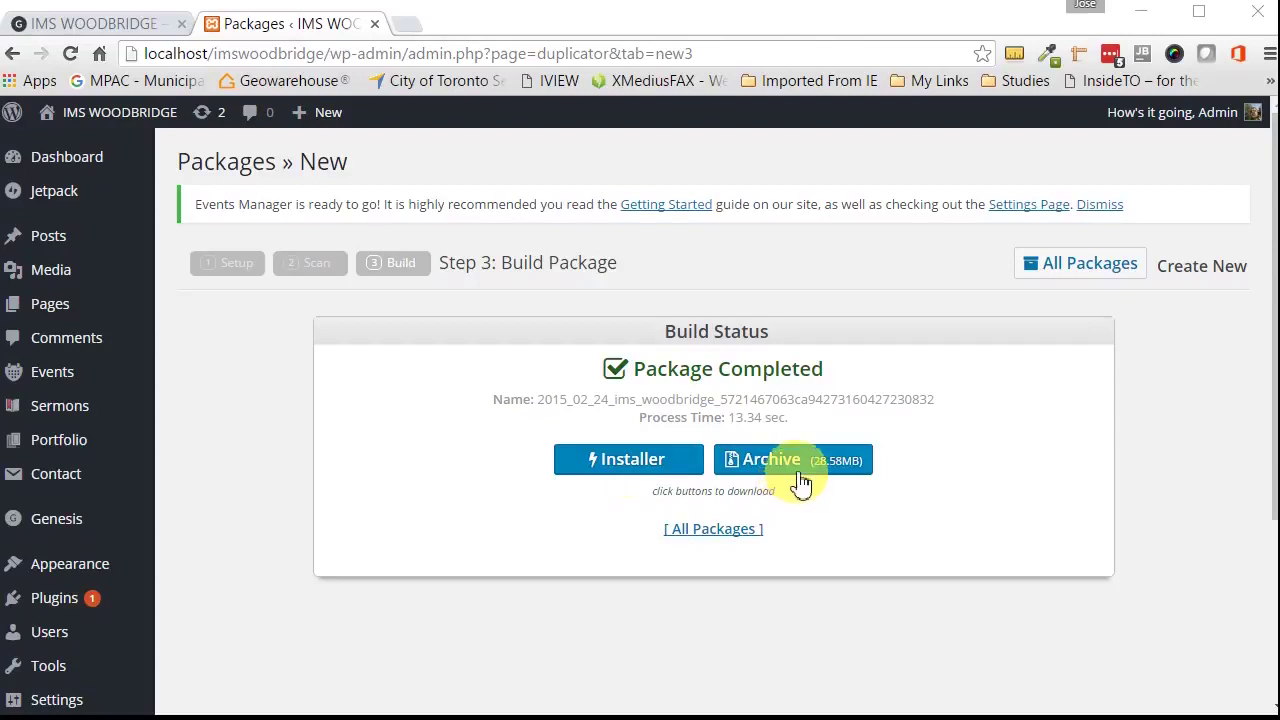
Step: Save the package installer as installer.php in the Desktop's you tube video folder
click(648, 468)
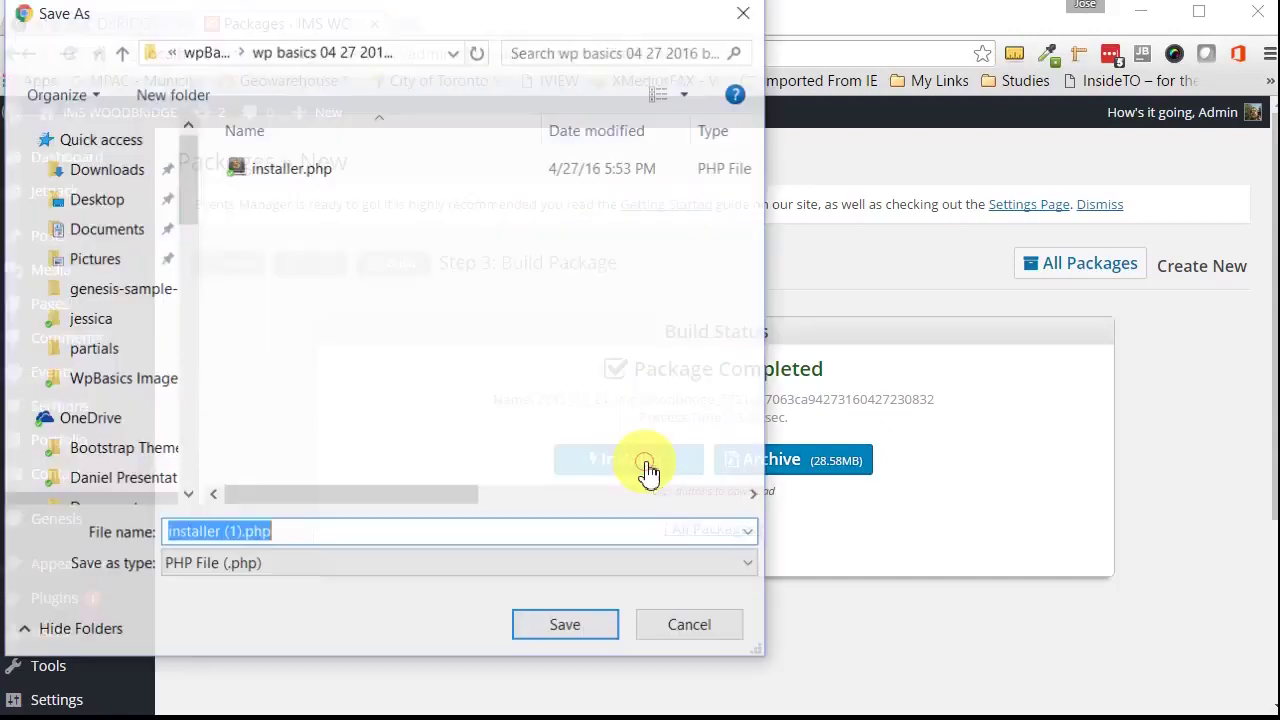
click(90, 205)
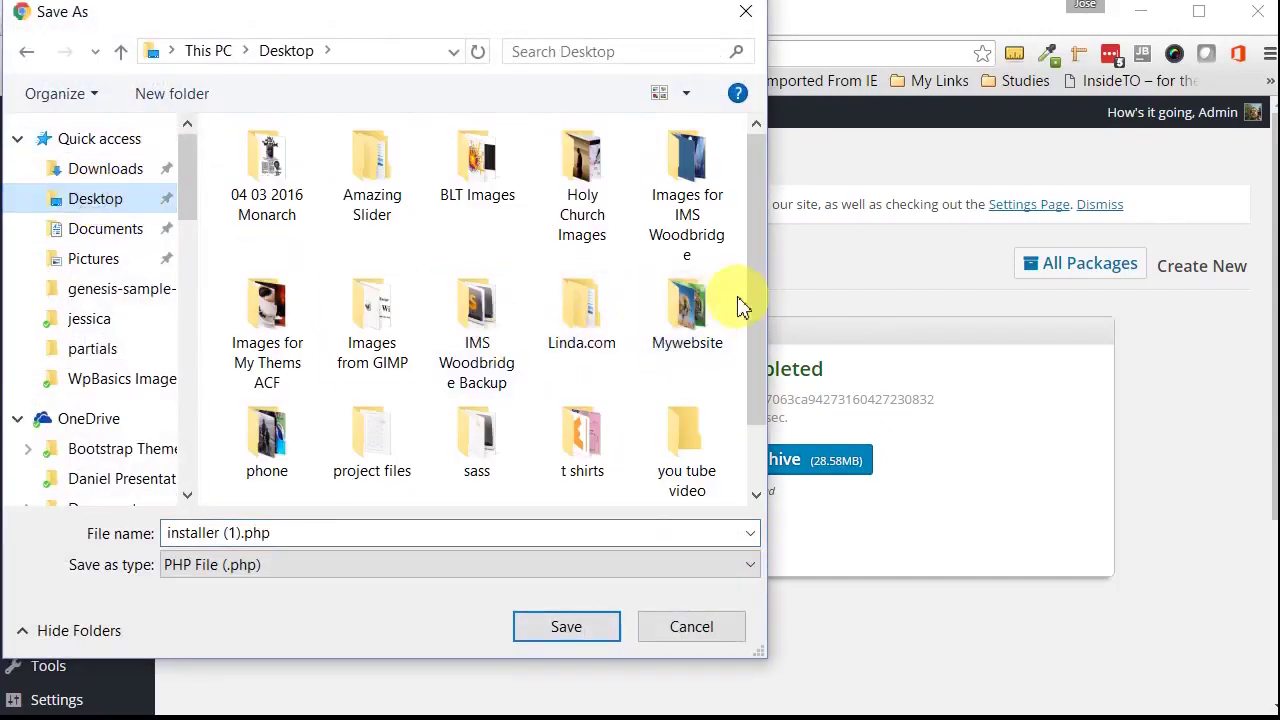
click(697, 455)
double_click(697, 455)
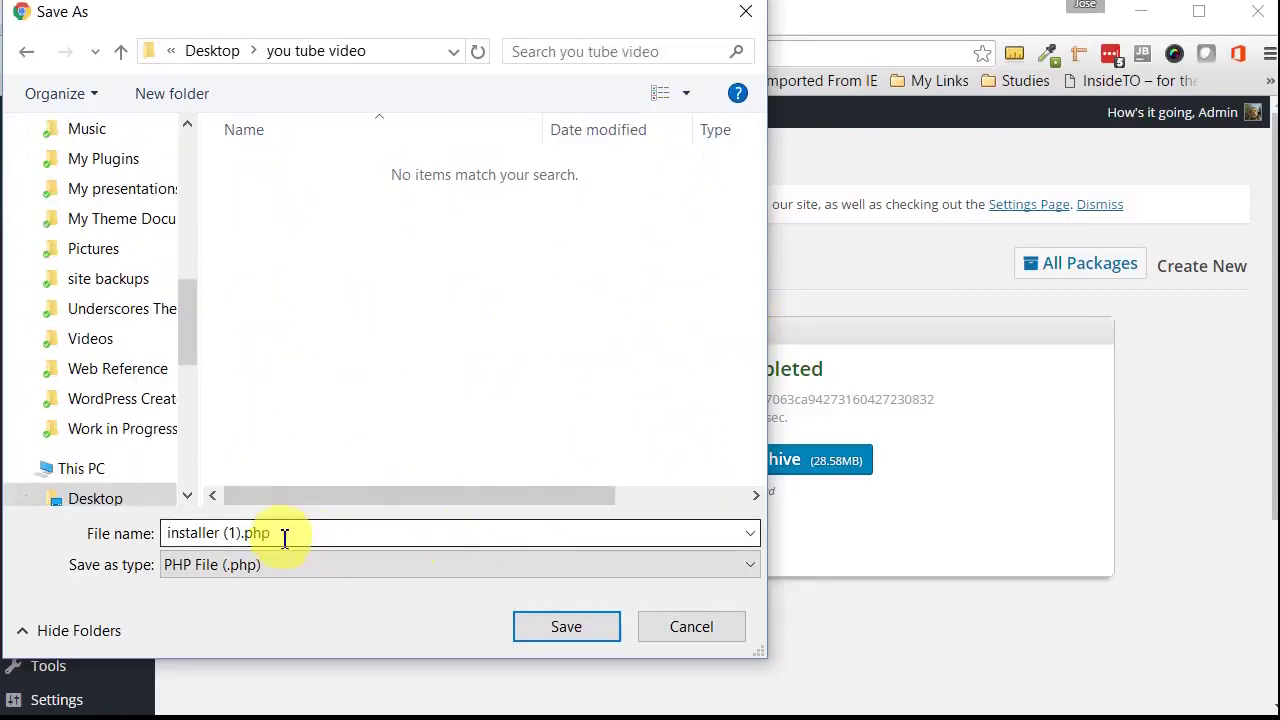
double_click(245, 535)
click(242, 533)
key(BackSpace)
key(BackSpace)
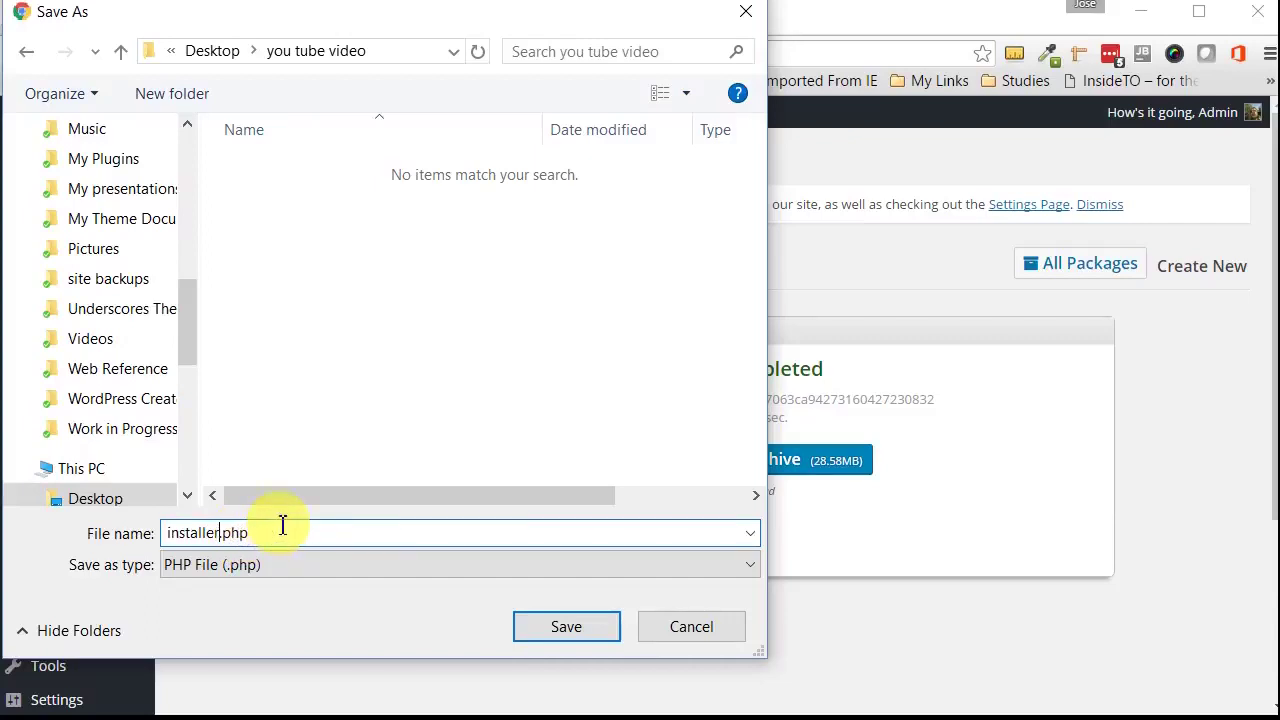
click(562, 634)
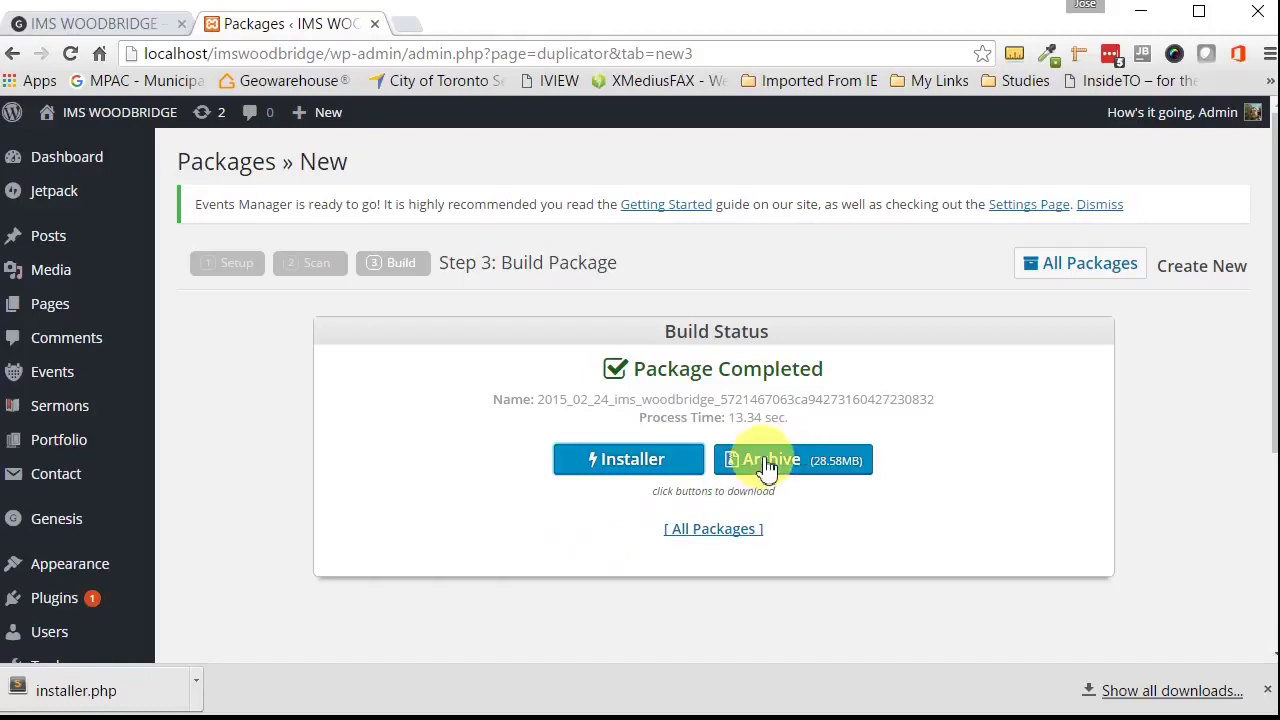
Step: Download the package archive zip into the same folder
click(766, 462)
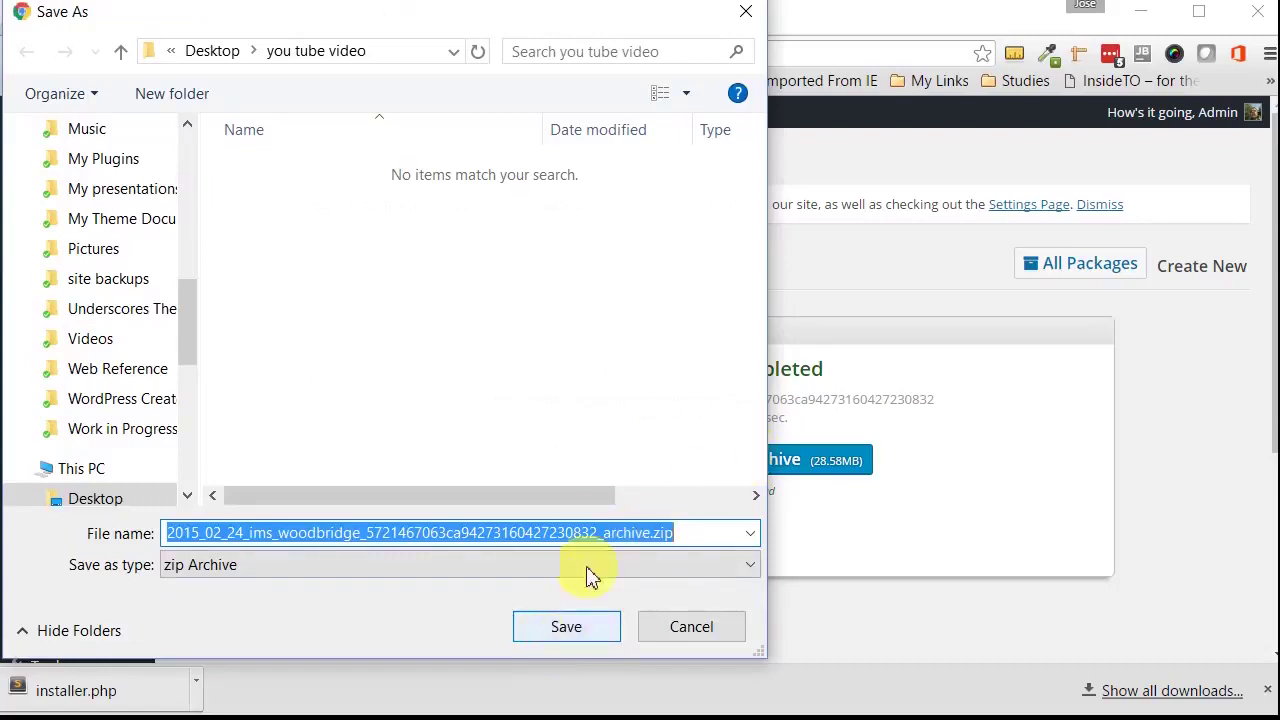
click(573, 636)
click(572, 637)
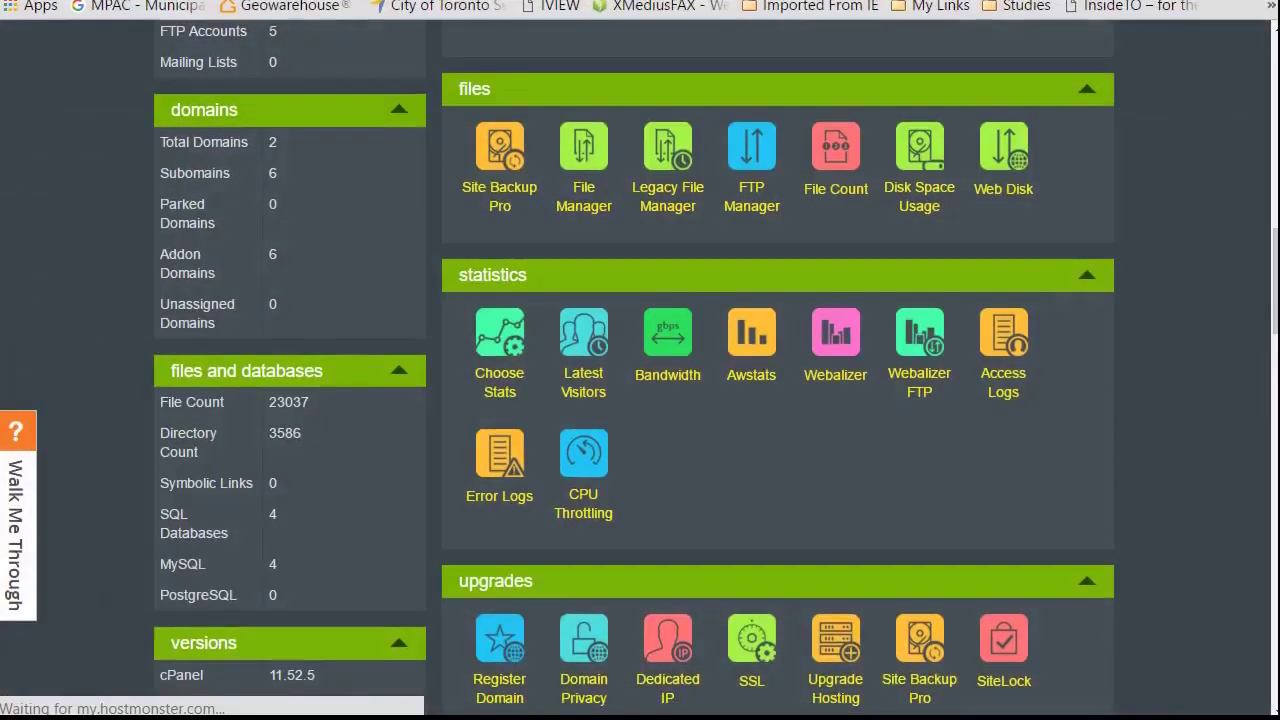
Step: Open File Manager from the cPanel files section
click(591, 208)
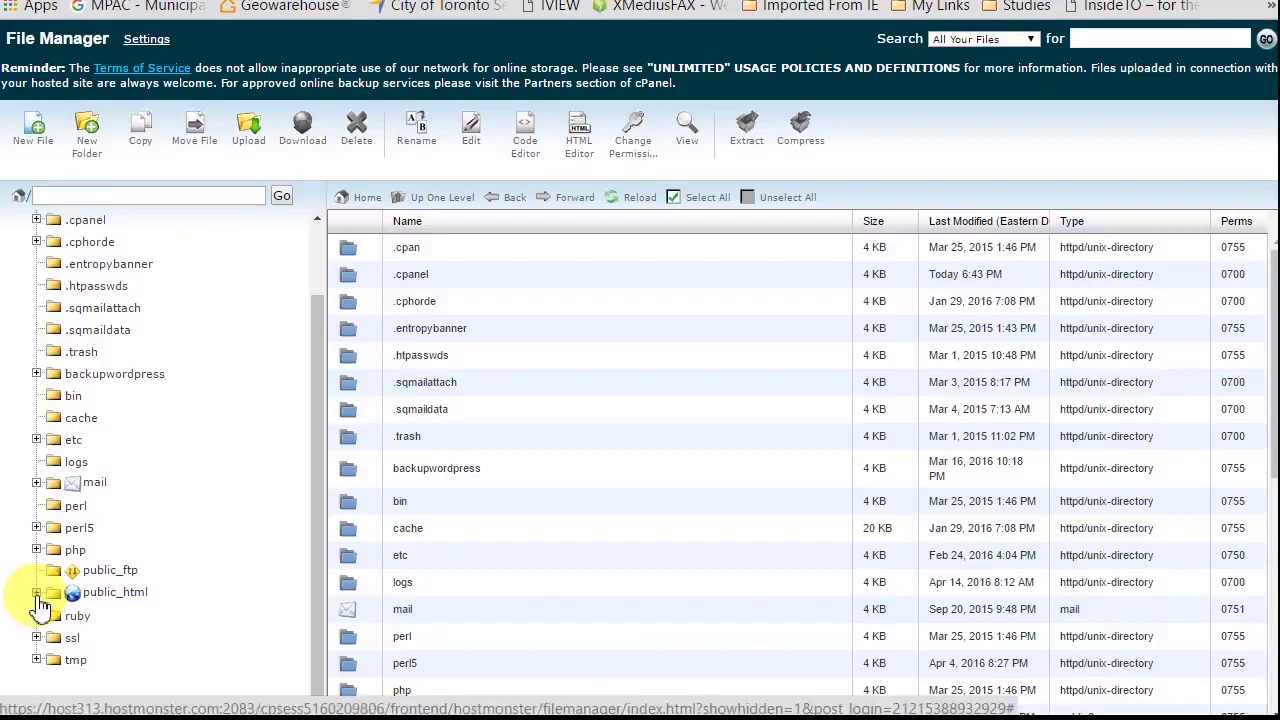
Step: Expand public_html, open the empty imswoodbridge folder, and switch to FileZilla
click(37, 596)
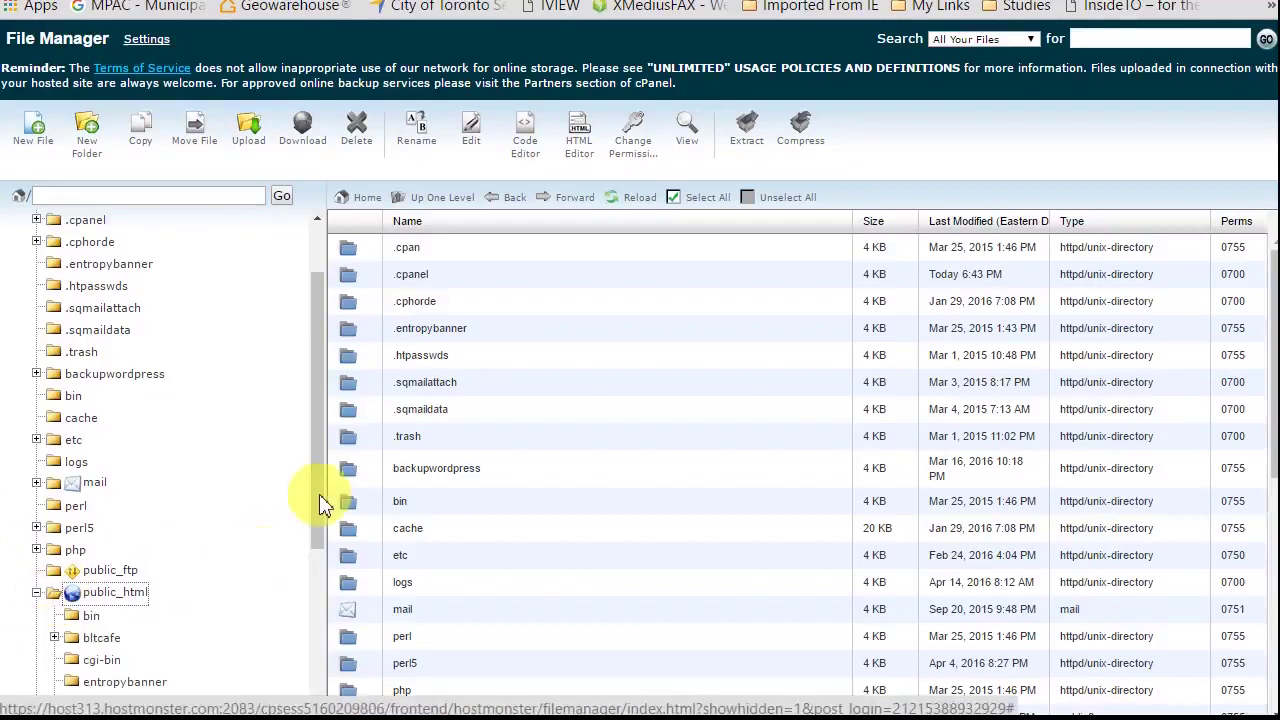
drag(322, 458, 318, 590)
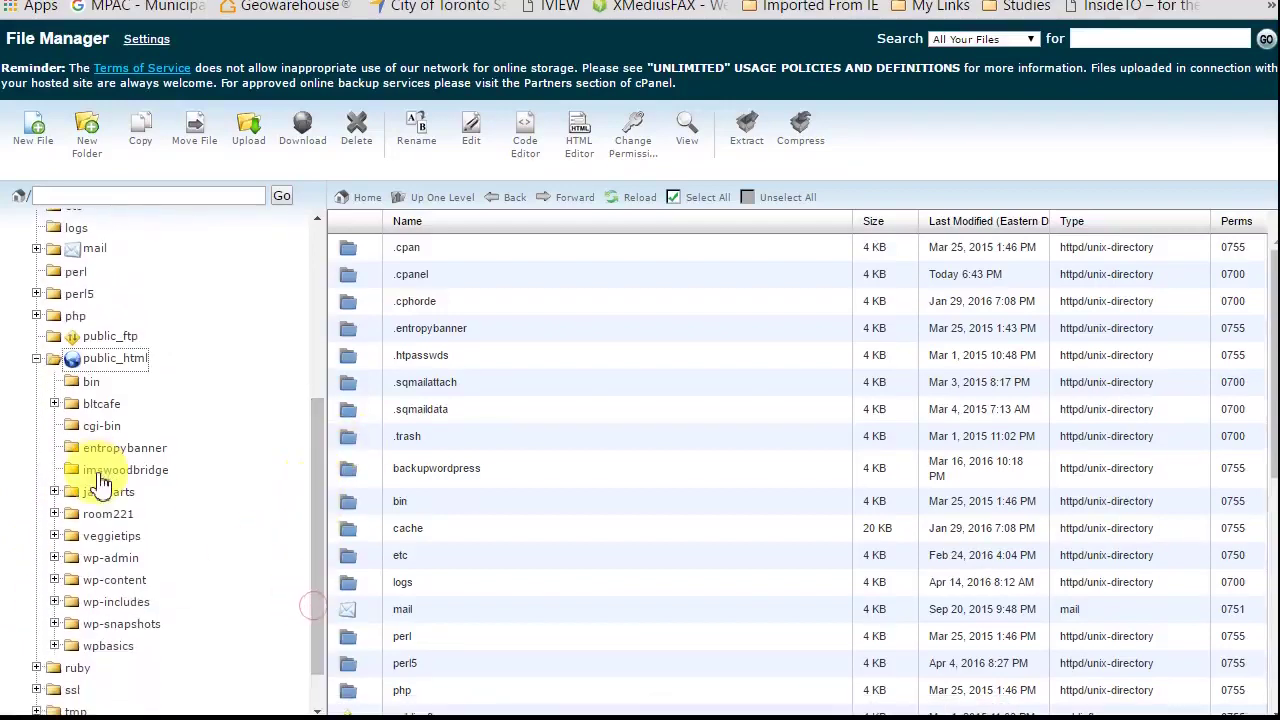
click(100, 474)
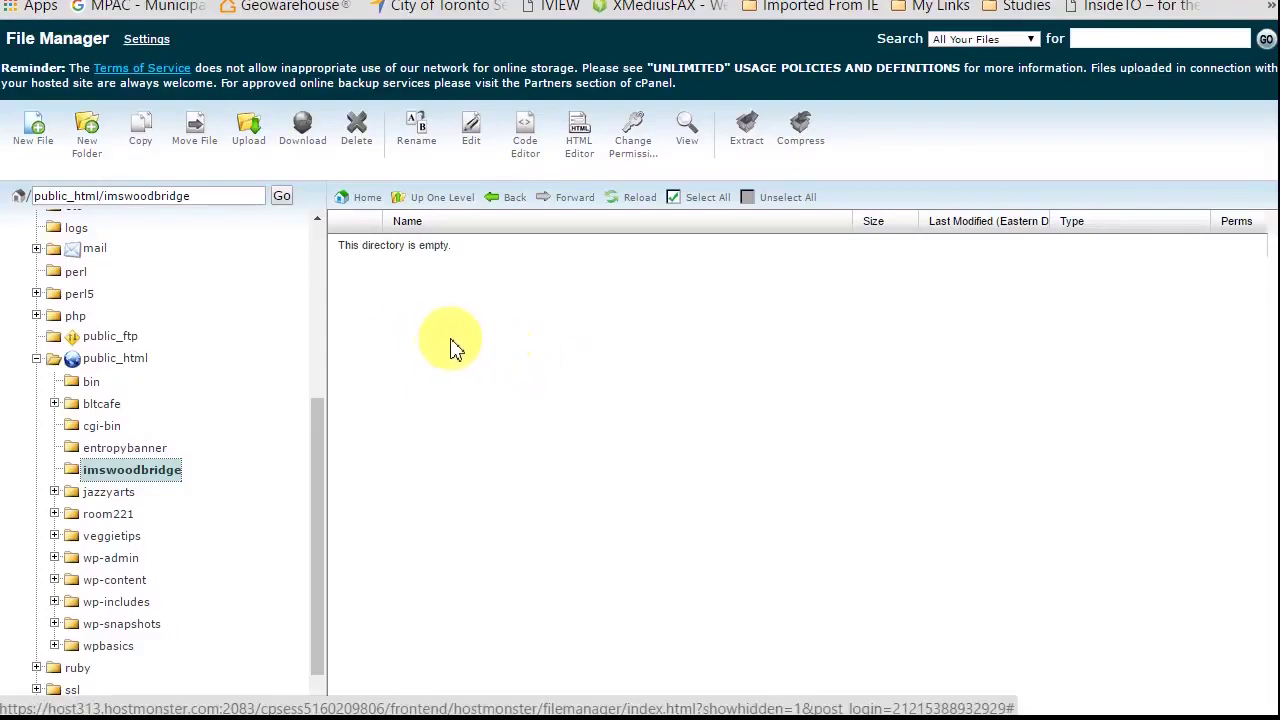
key(alt+Tab)
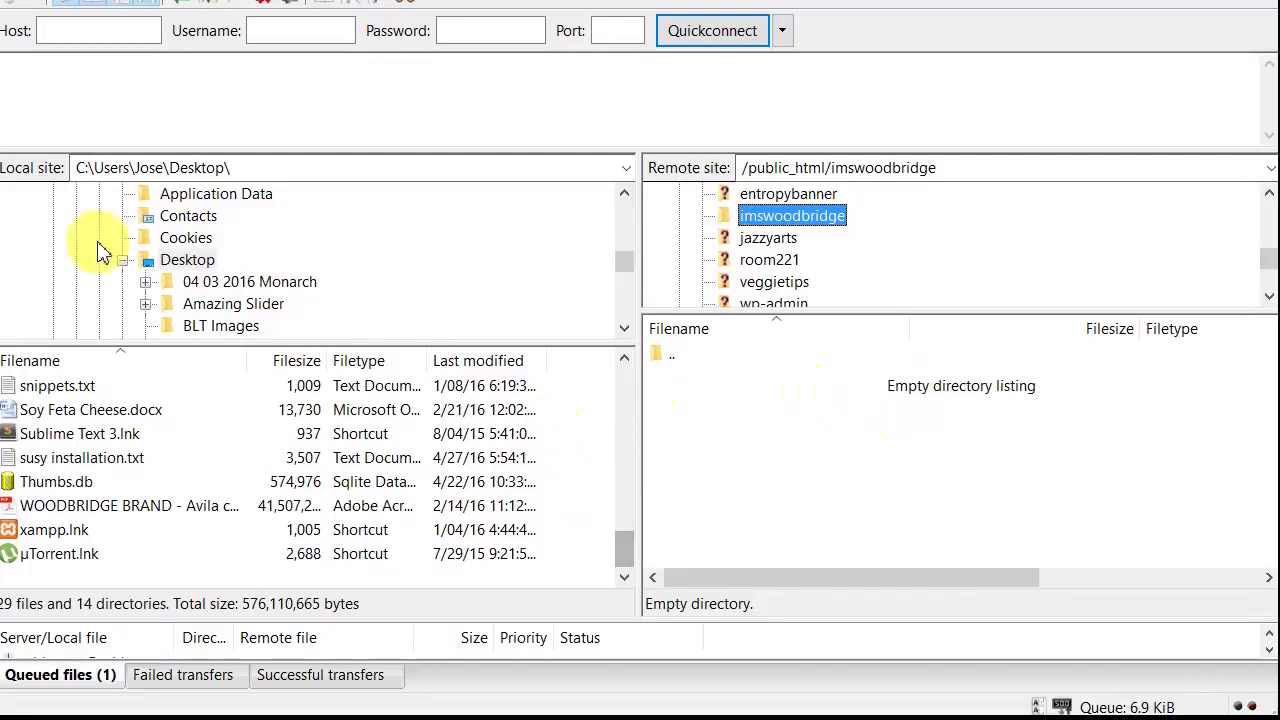
Step: Browse the local pane to the Desktop's you tube video folder
click(185, 262)
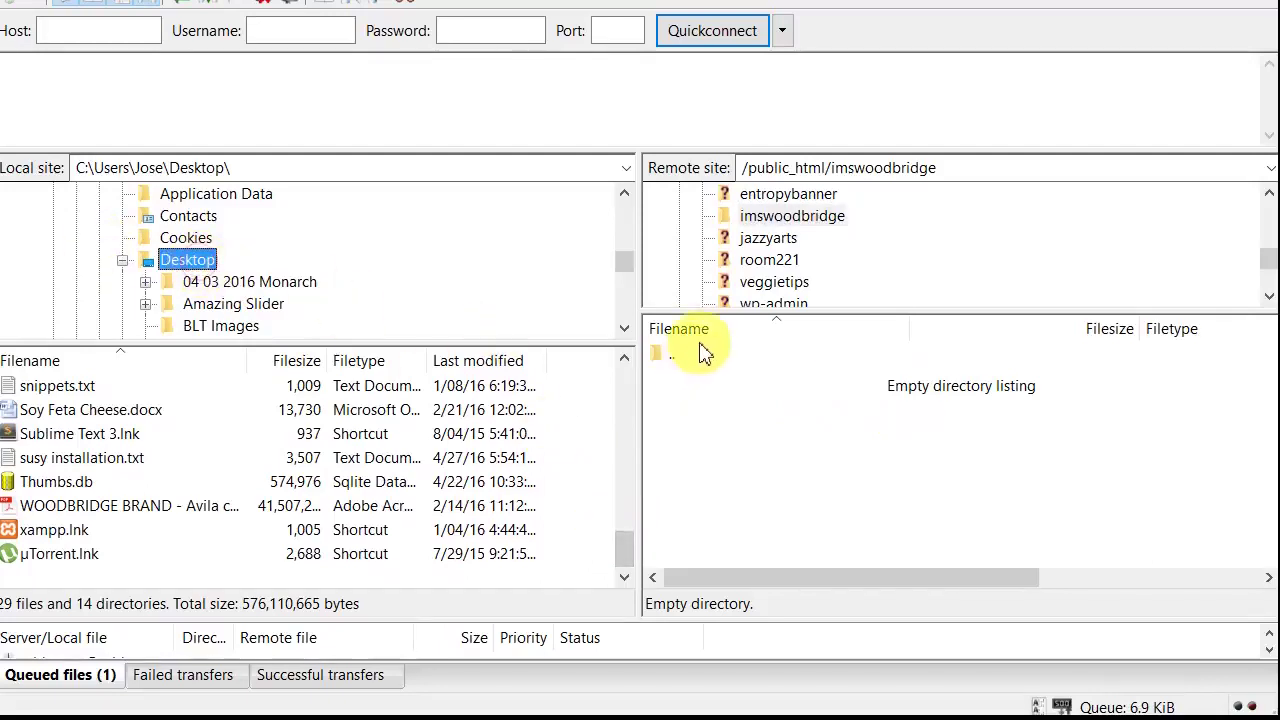
drag(630, 265, 627, 273)
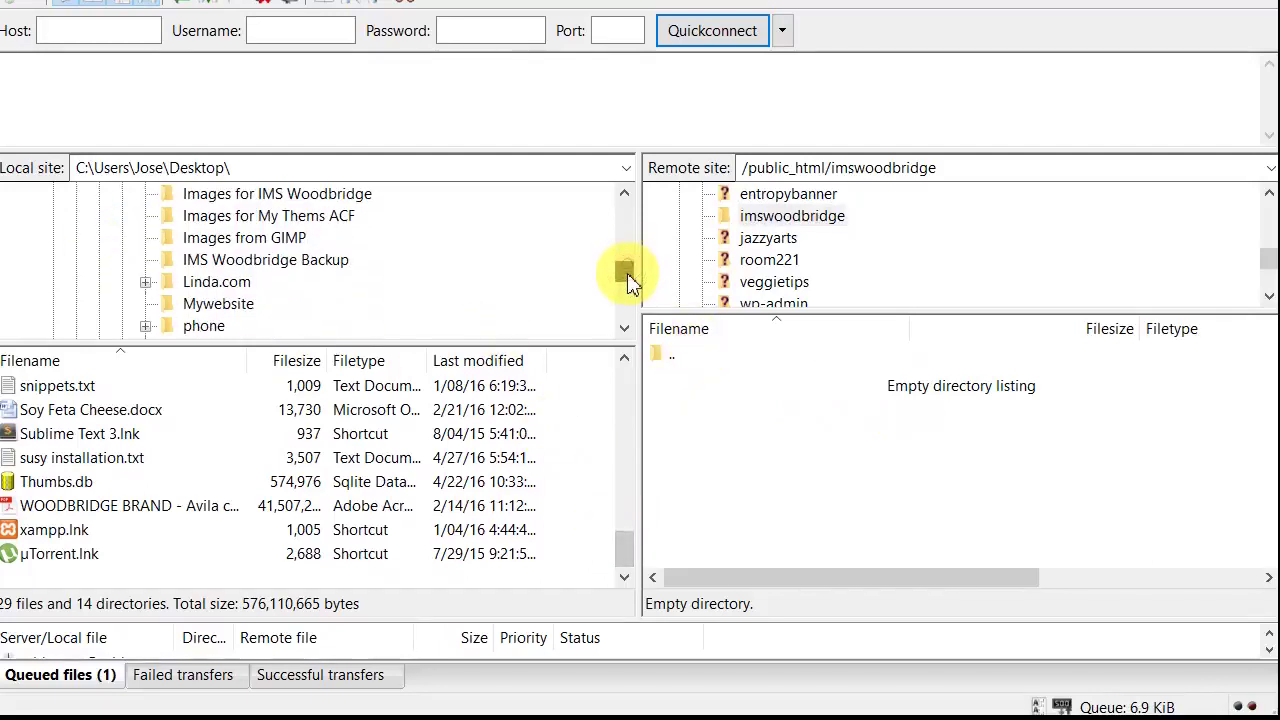
click(624, 332)
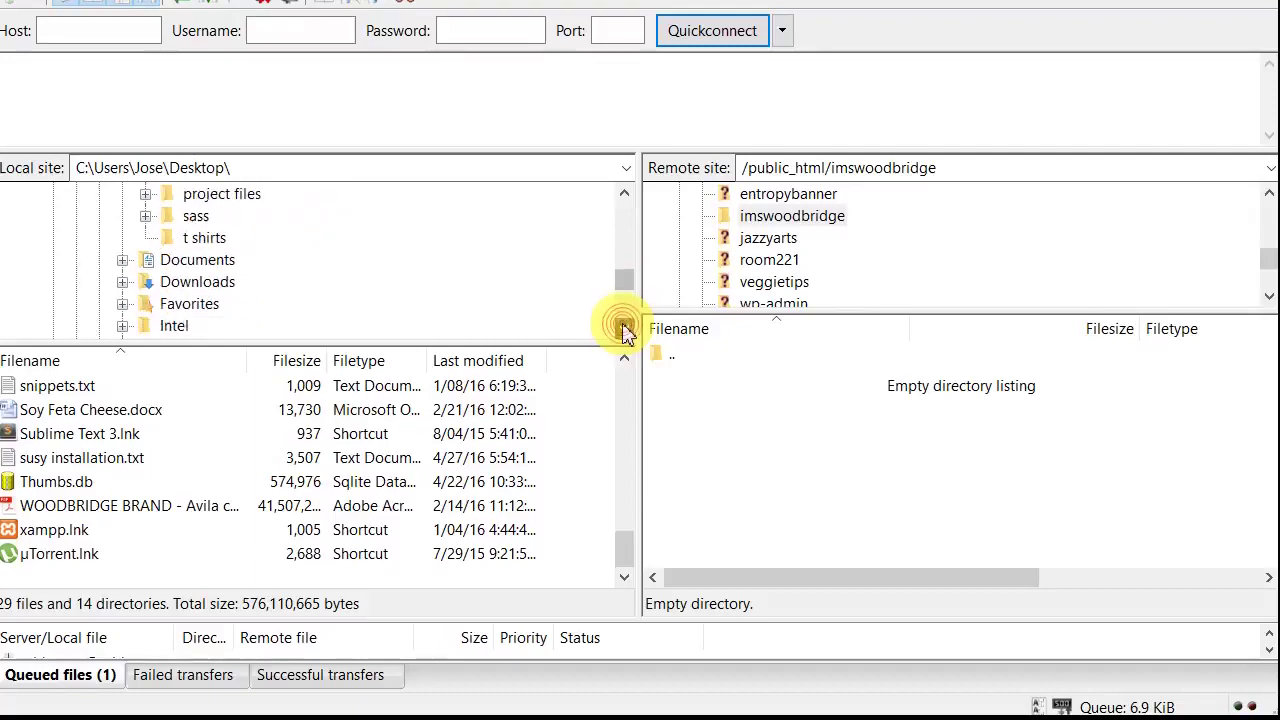
drag(624, 332, 624, 332)
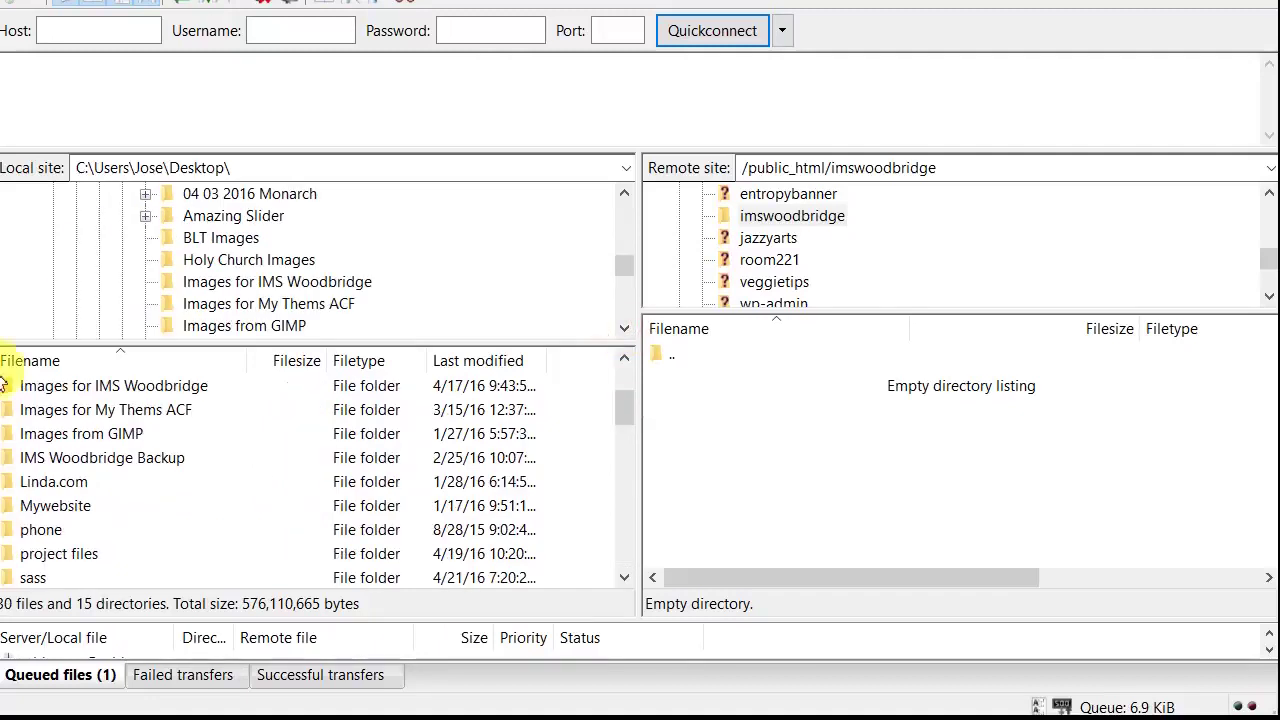
drag(624, 410, 627, 432)
click(95, 486)
click(98, 488)
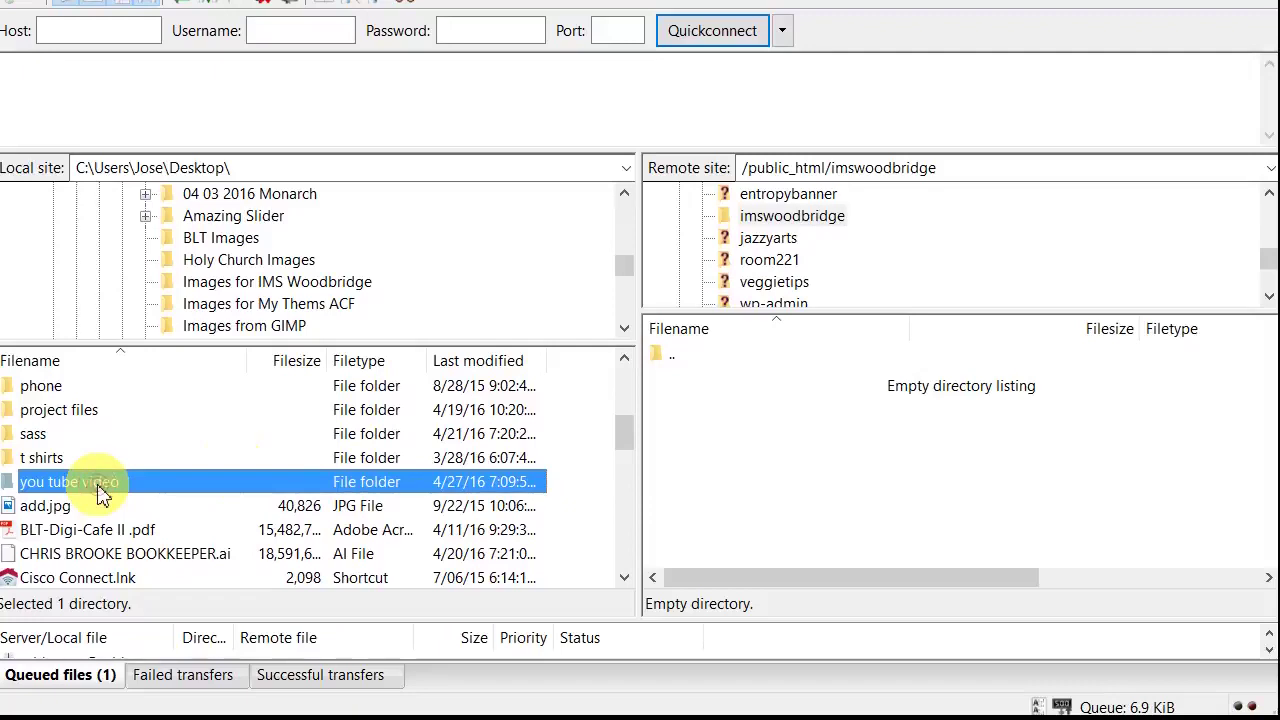
double_click(11, 483)
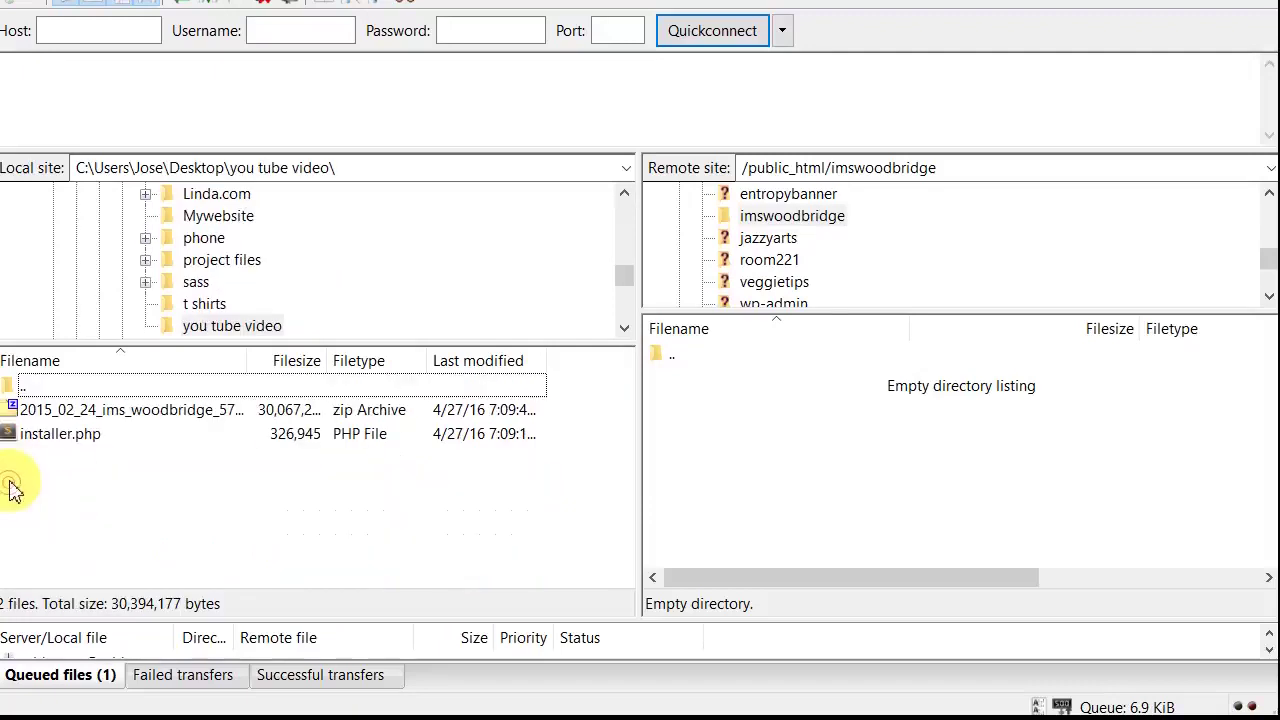
Step: Upload installer.php and the archive zip into the remote /public_html/imswoodbridge folder
click(72, 442)
shift+click(85, 409)
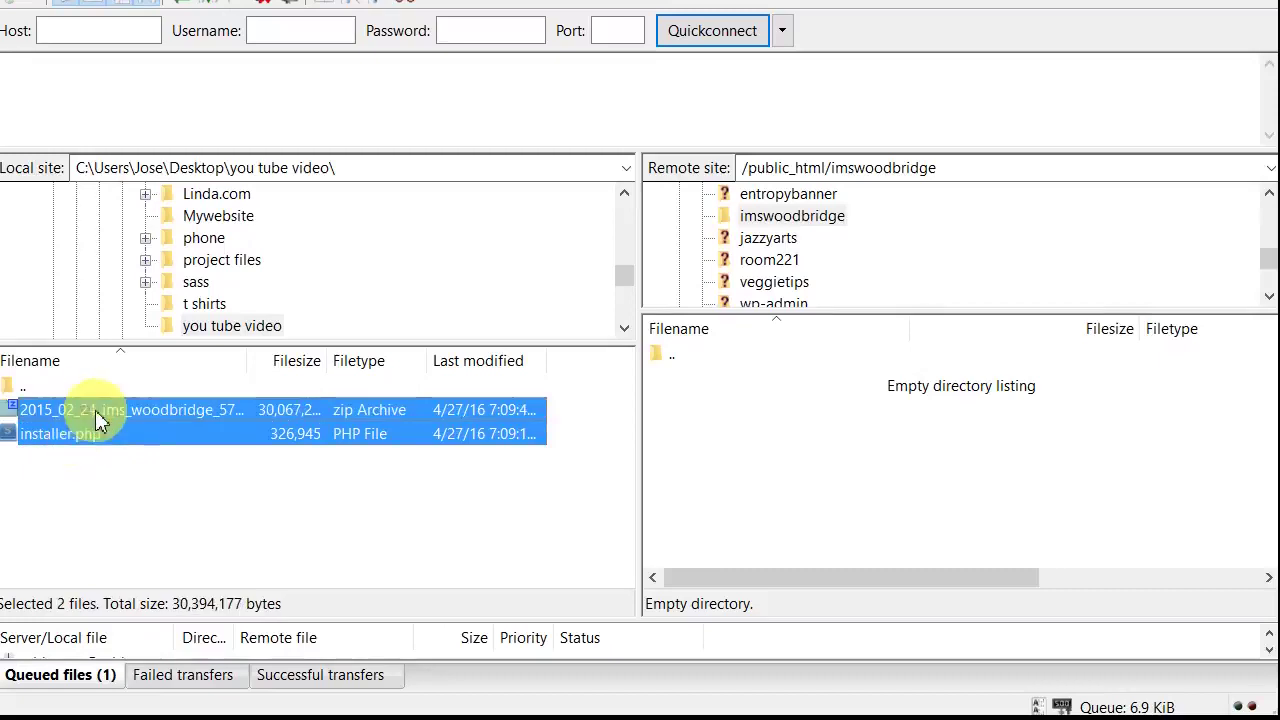
drag(155, 433, 286, 437)
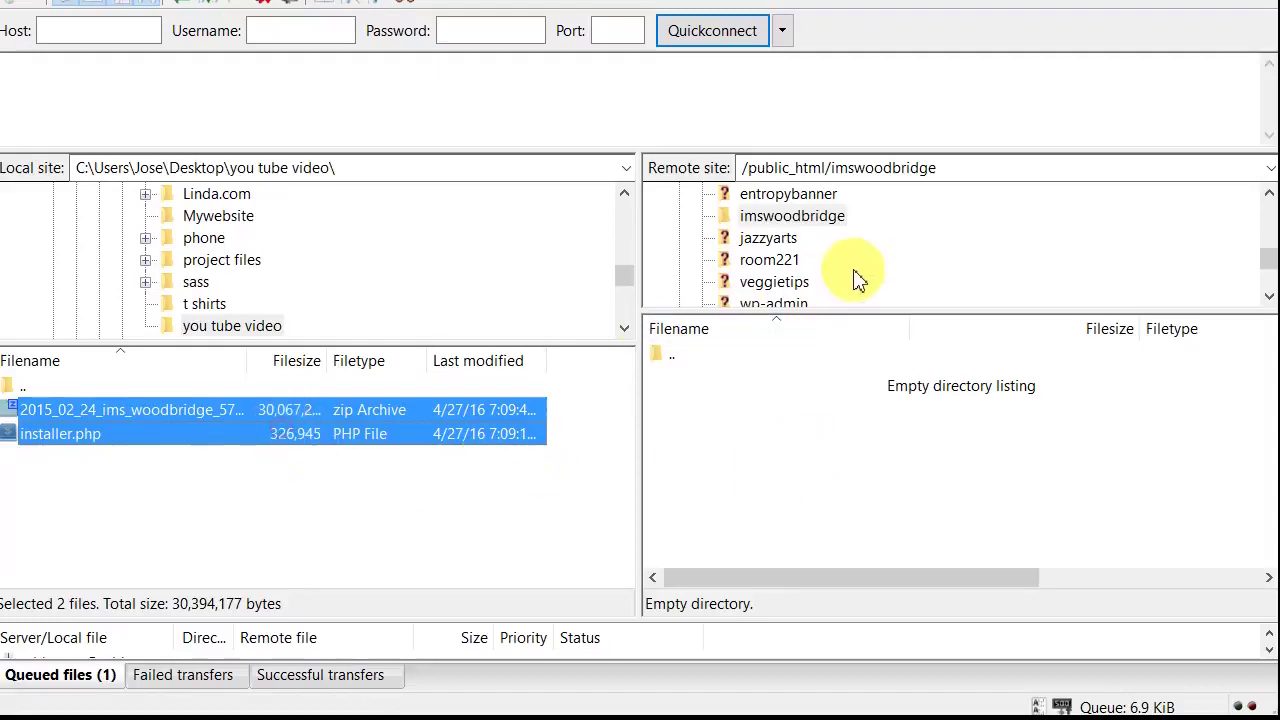
click(800, 222)
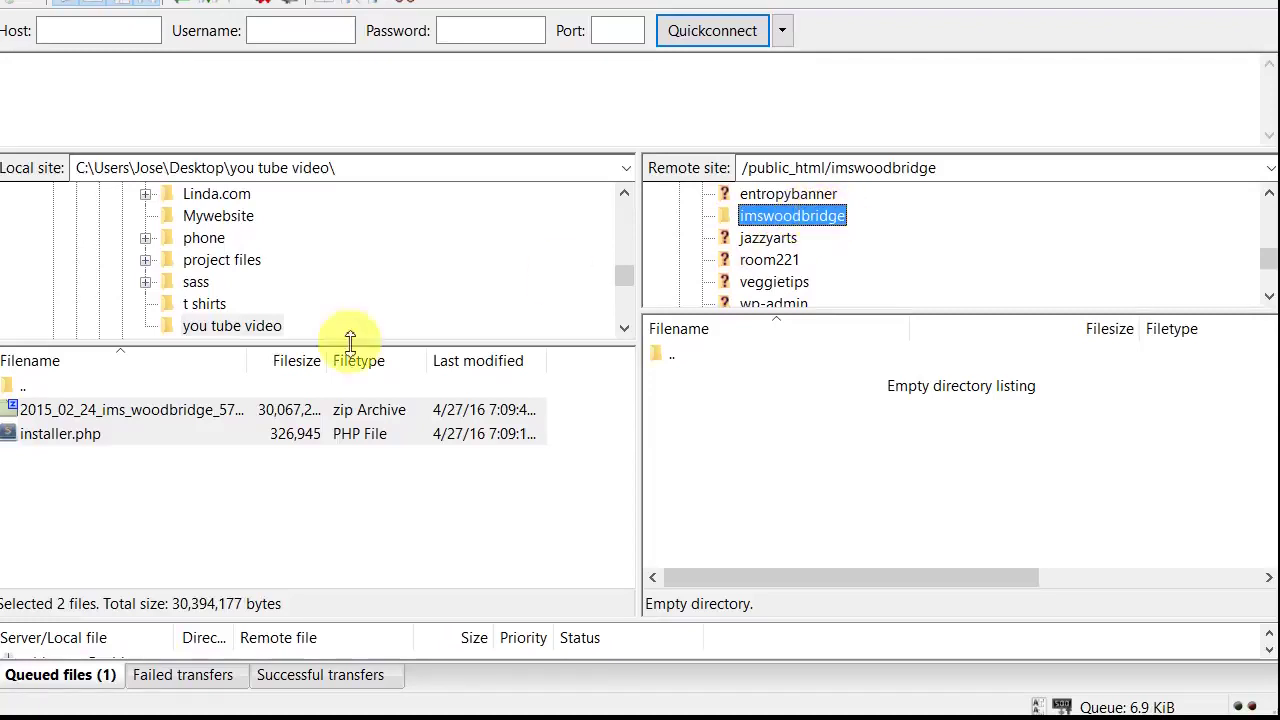
click(206, 432)
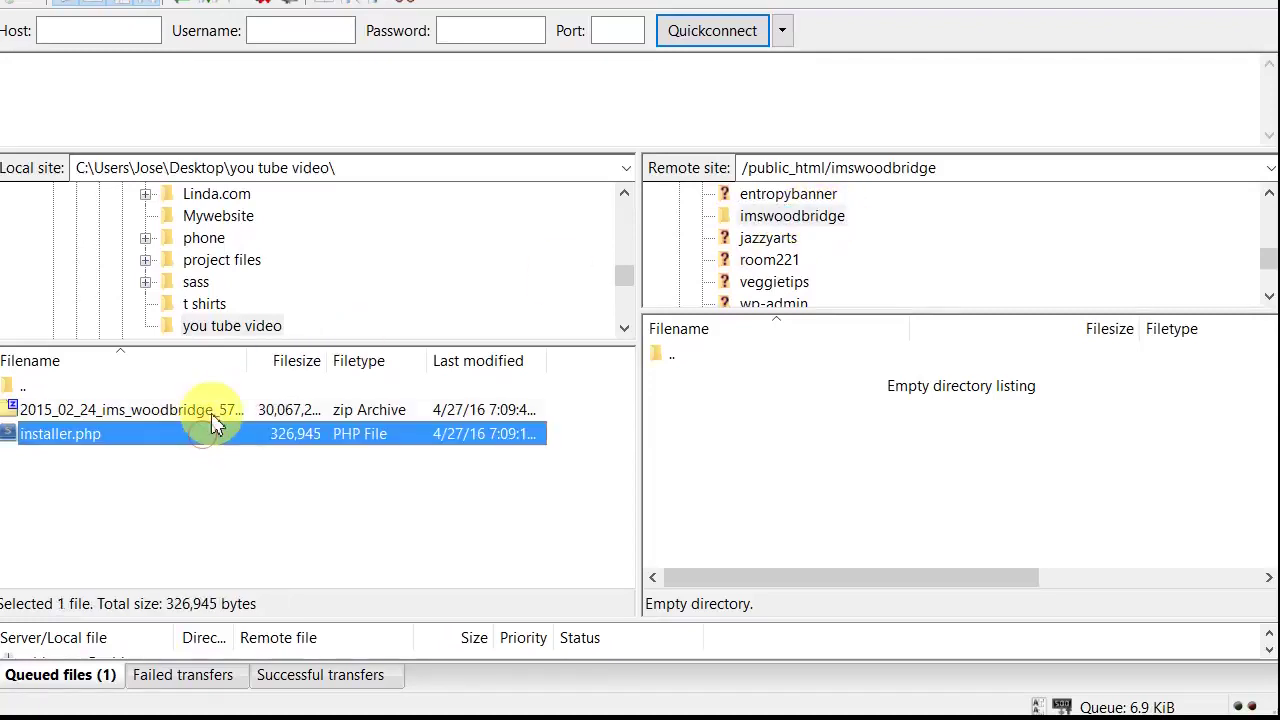
shift+click(213, 411)
drag(213, 411, 846, 464)
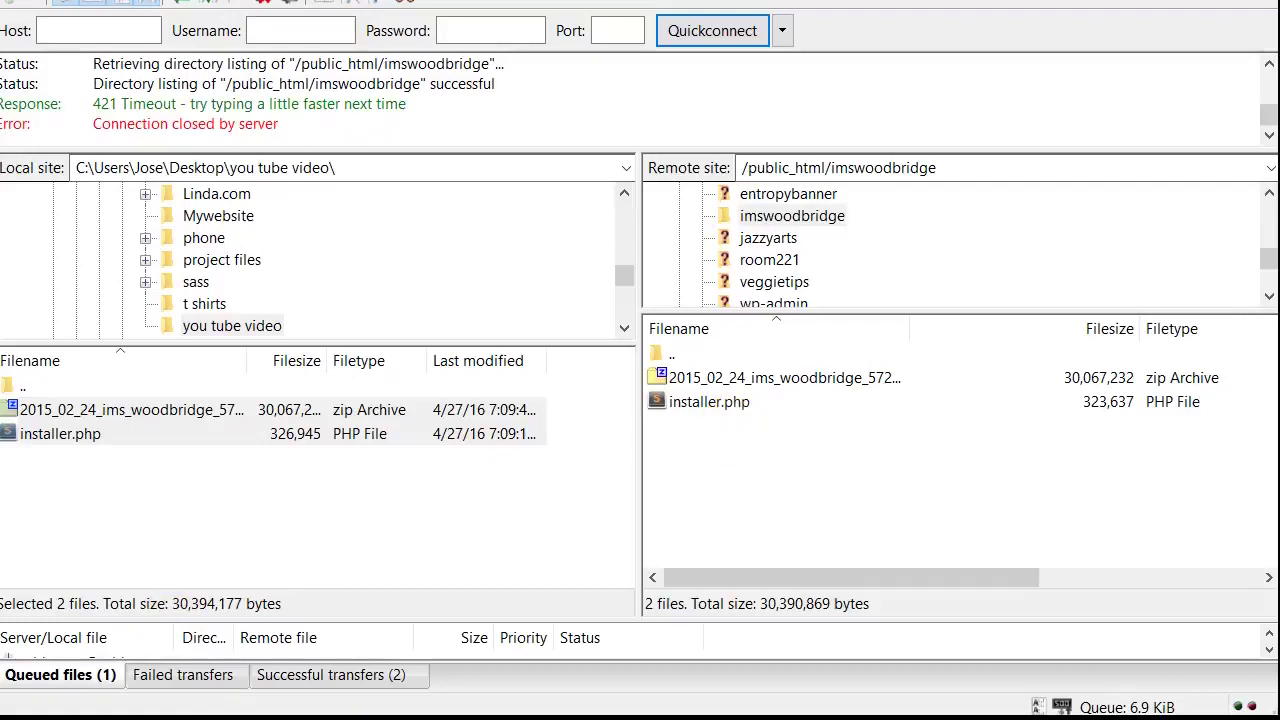
key(alt+Tab)
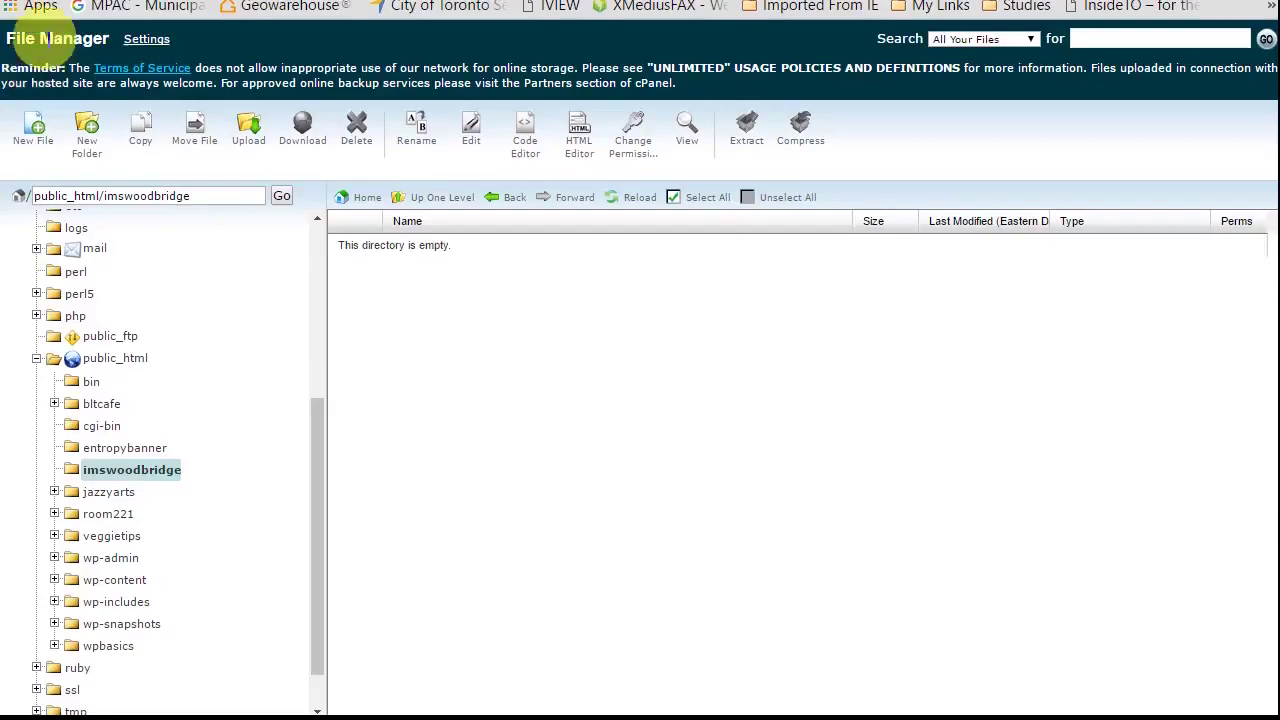
Step: Return to the cPanel home page, search for 'mysql', and open MySQL Databases
key(alt+Left)
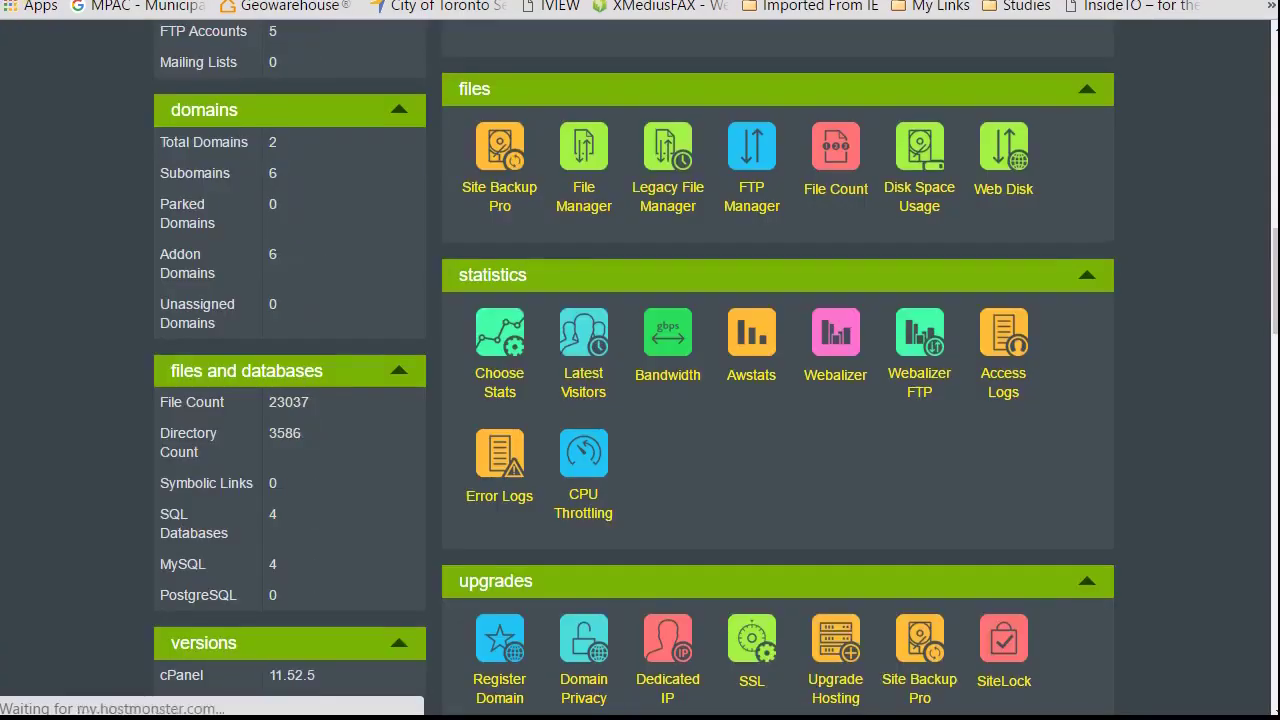
click(775, 418)
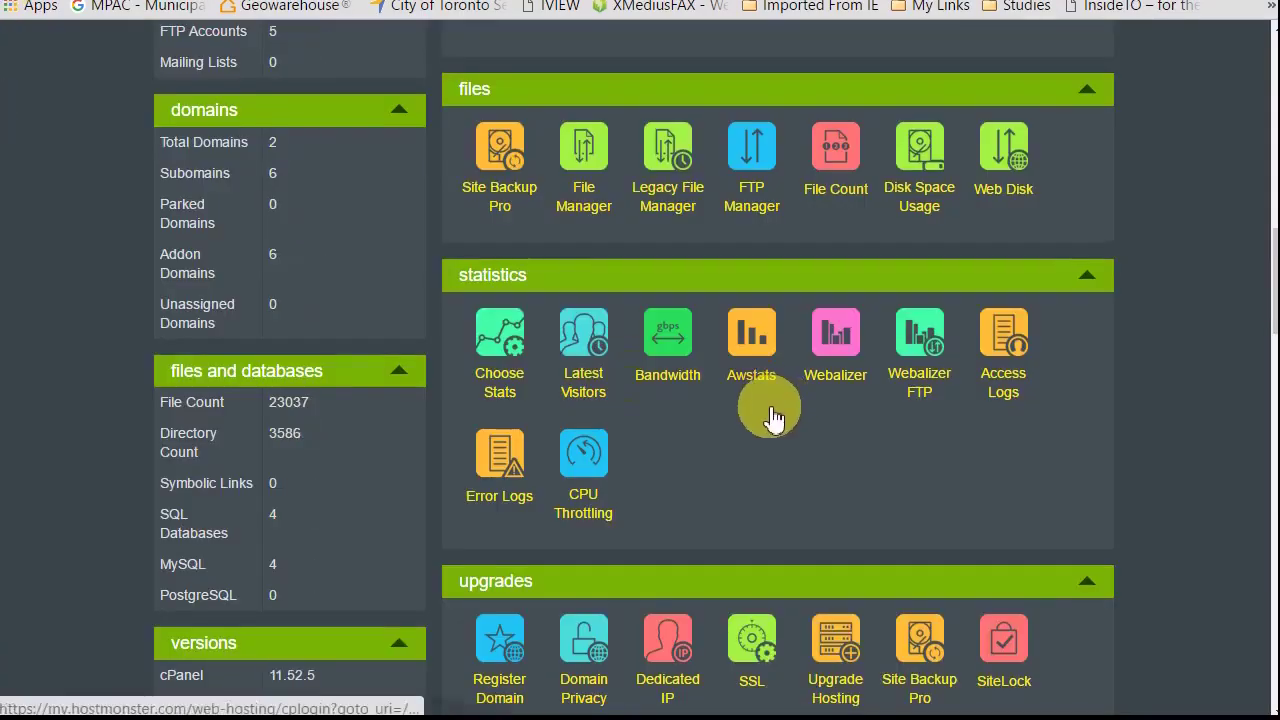
key(ctrl+f)
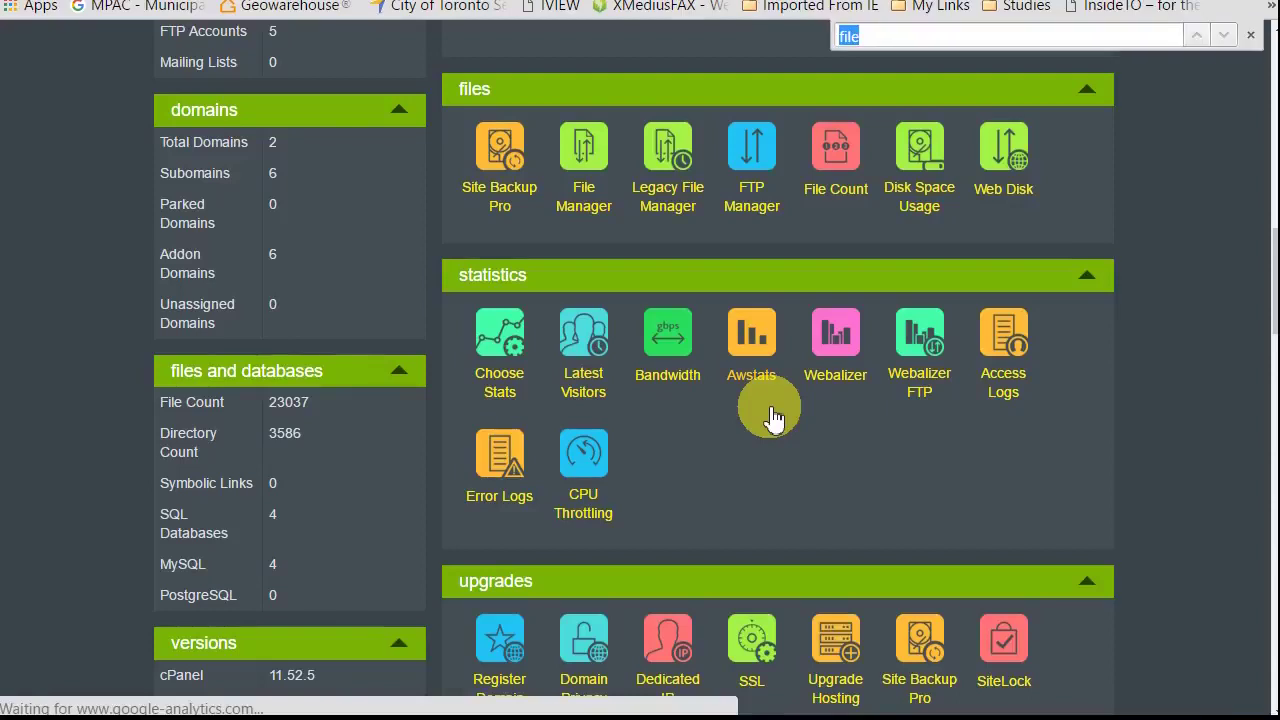
text(mysq)
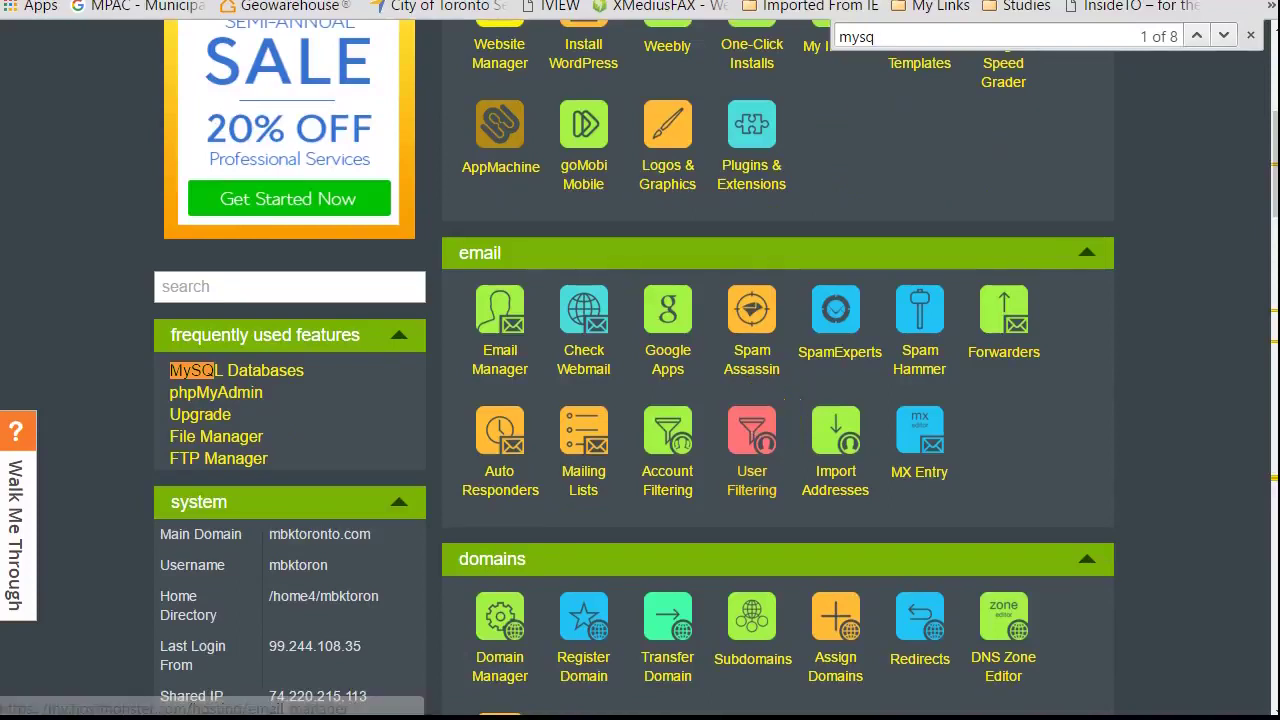
key(Escape)
scroll(775, 418, down, 10)
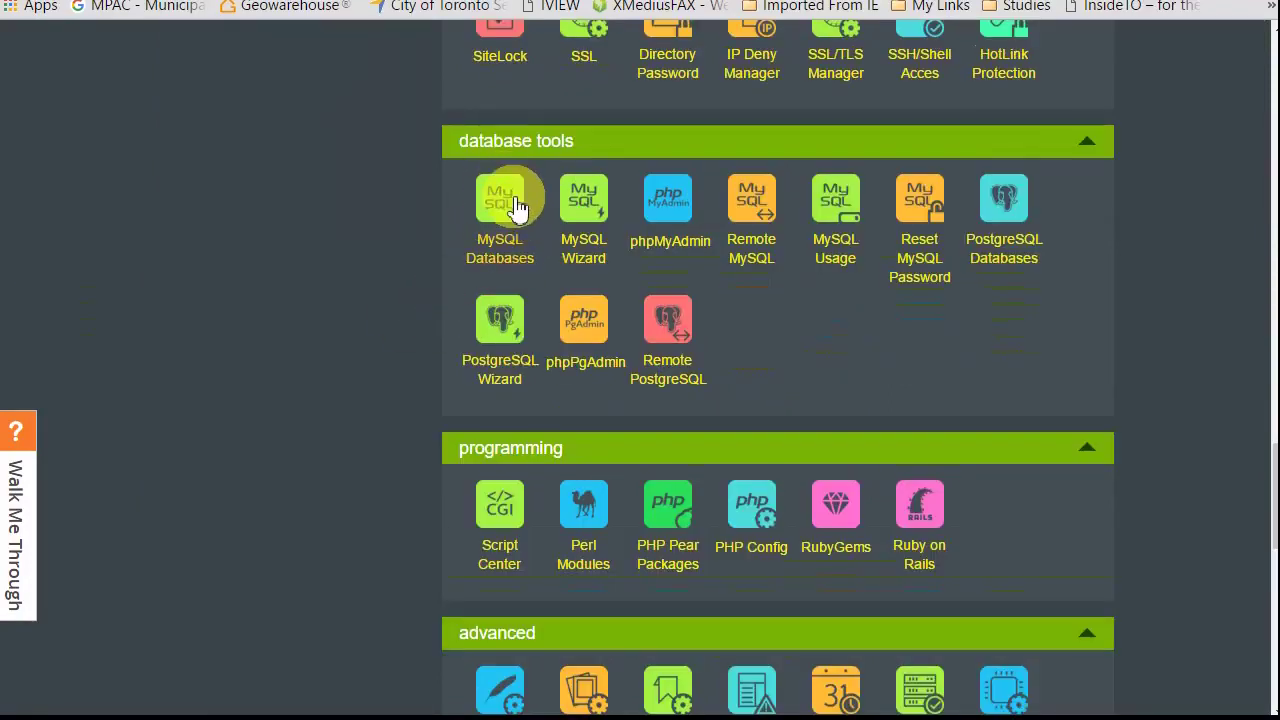
click(502, 261)
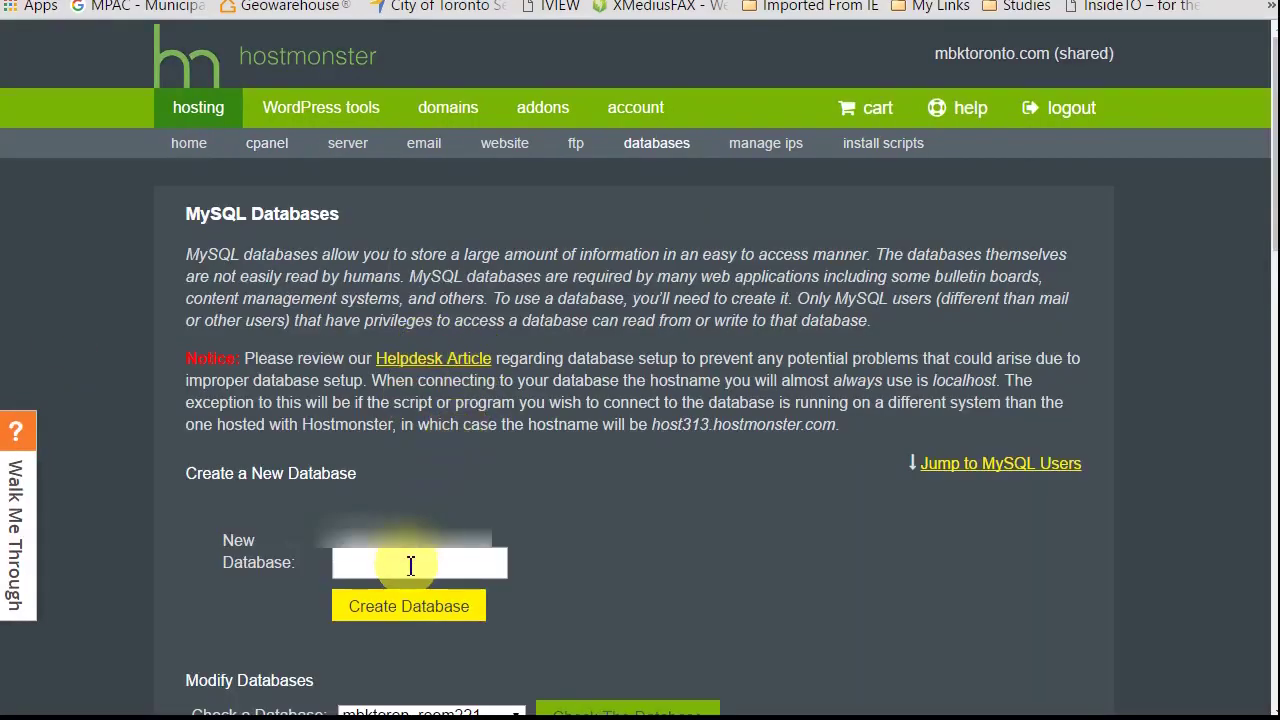
Step: Create a new MySQL database named youtubeVideo
click(409, 566)
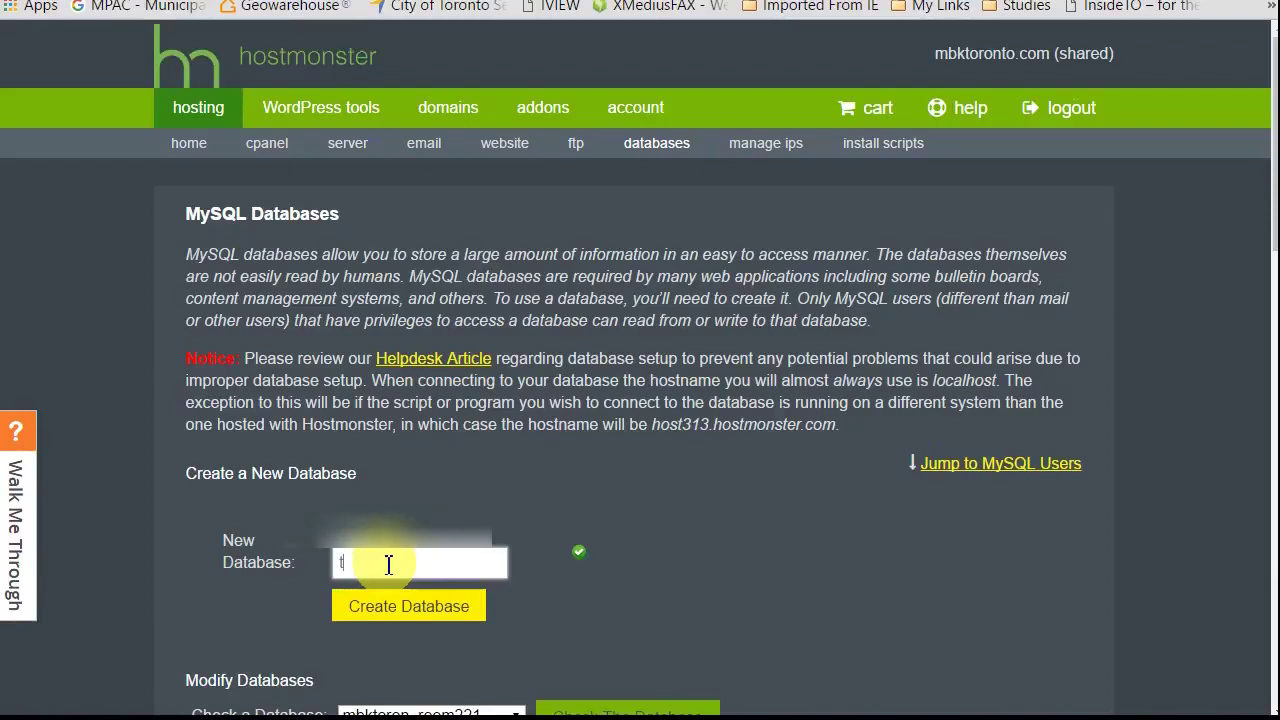
key(BackSpace)
key(BackSpace)
key(BackSpace)
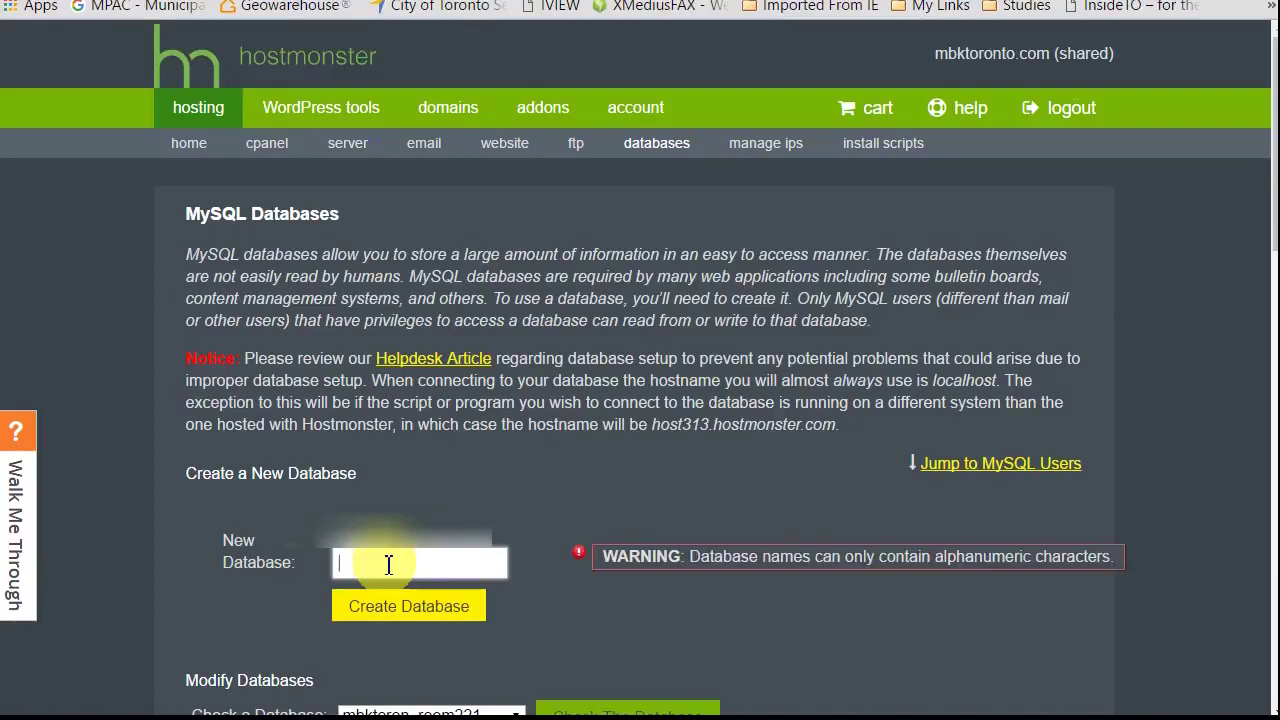
text(youtubeVideo)
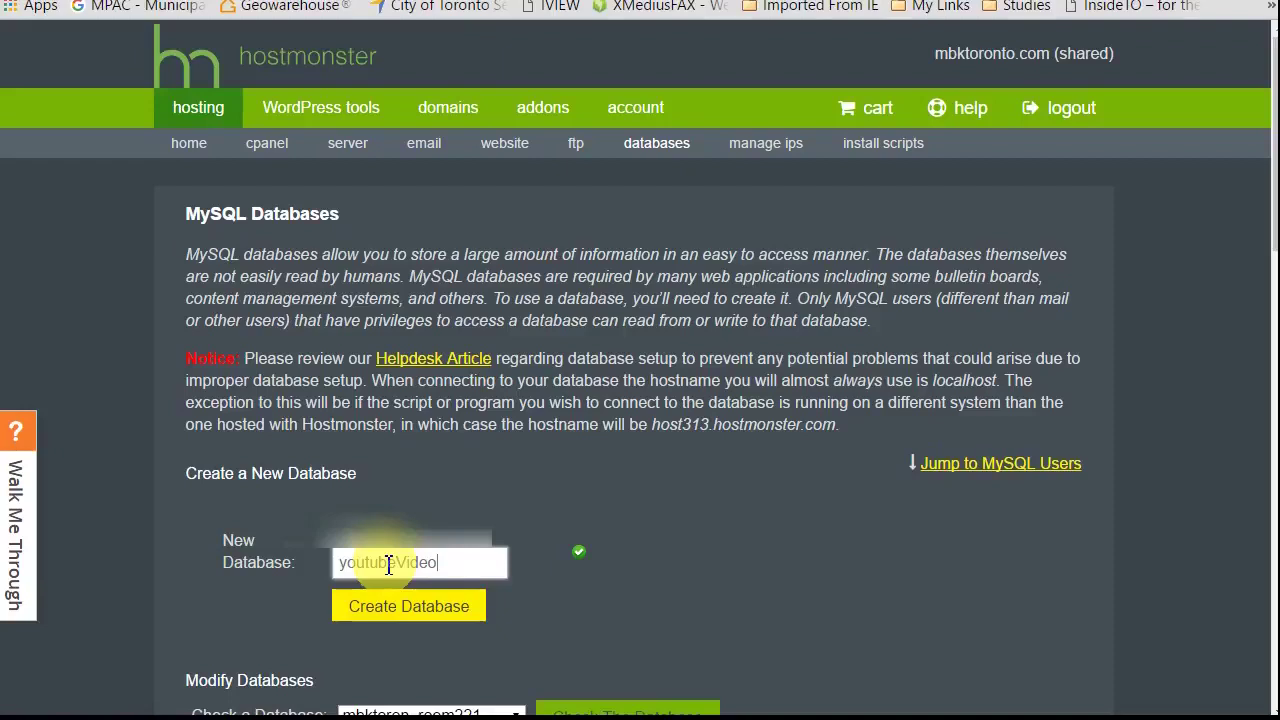
click(450, 618)
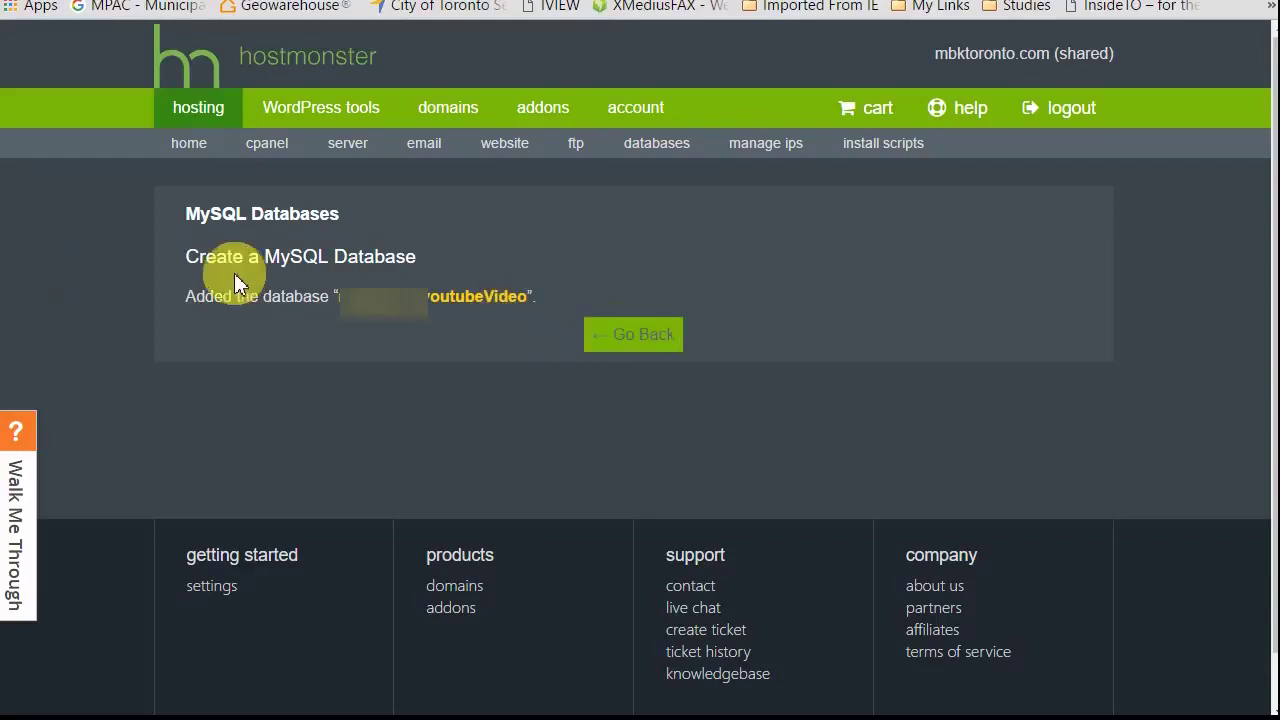
Step: Enter the new MySQL username youTube and a password, then try to create the user
click(651, 336)
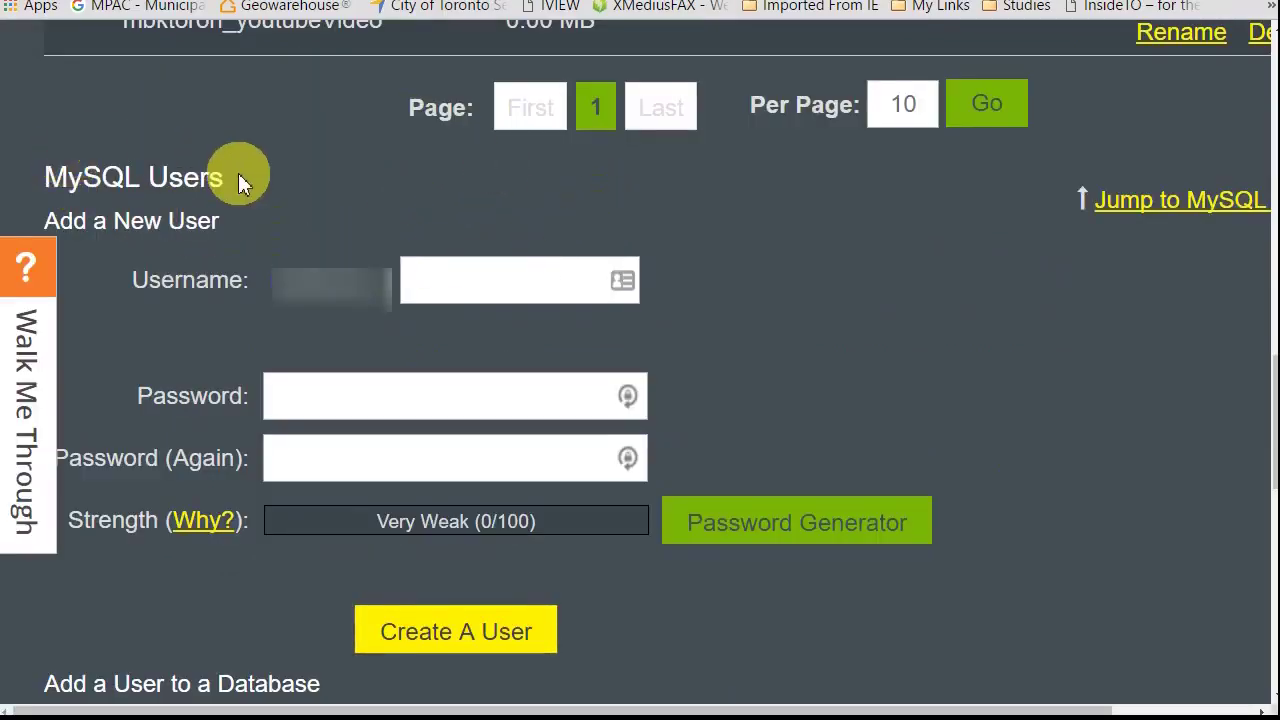
click(465, 277)
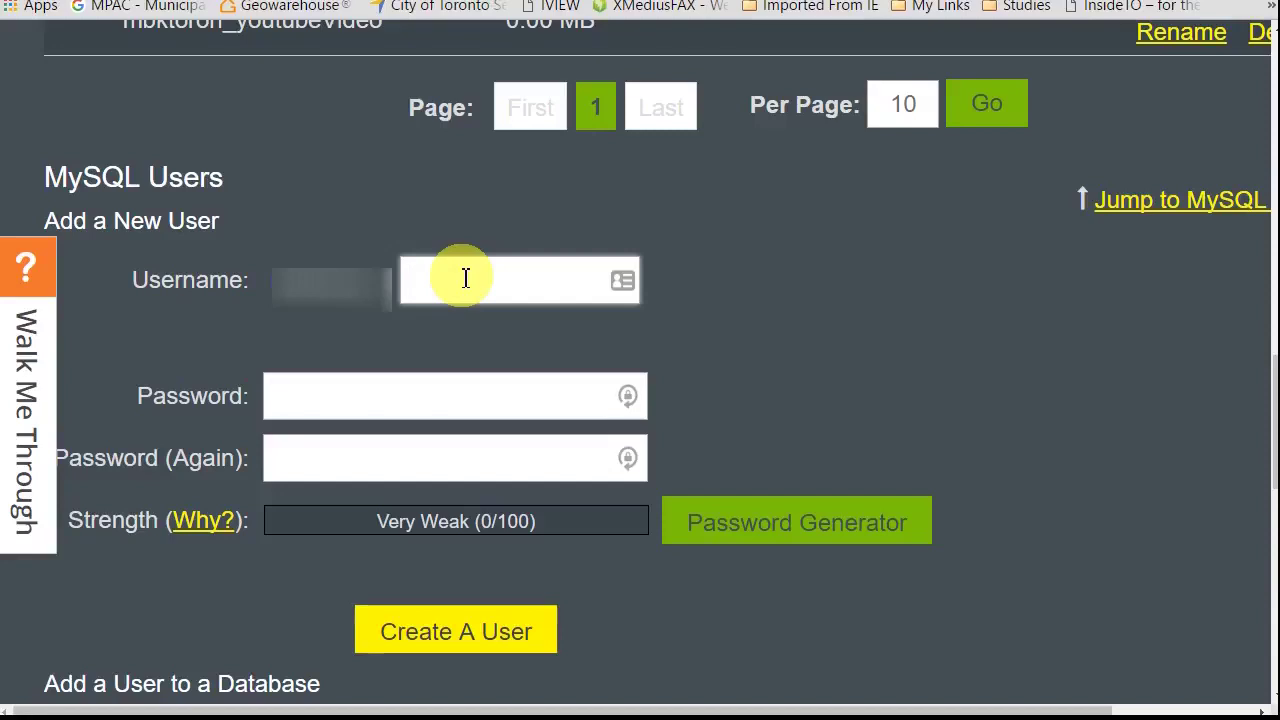
text(user)
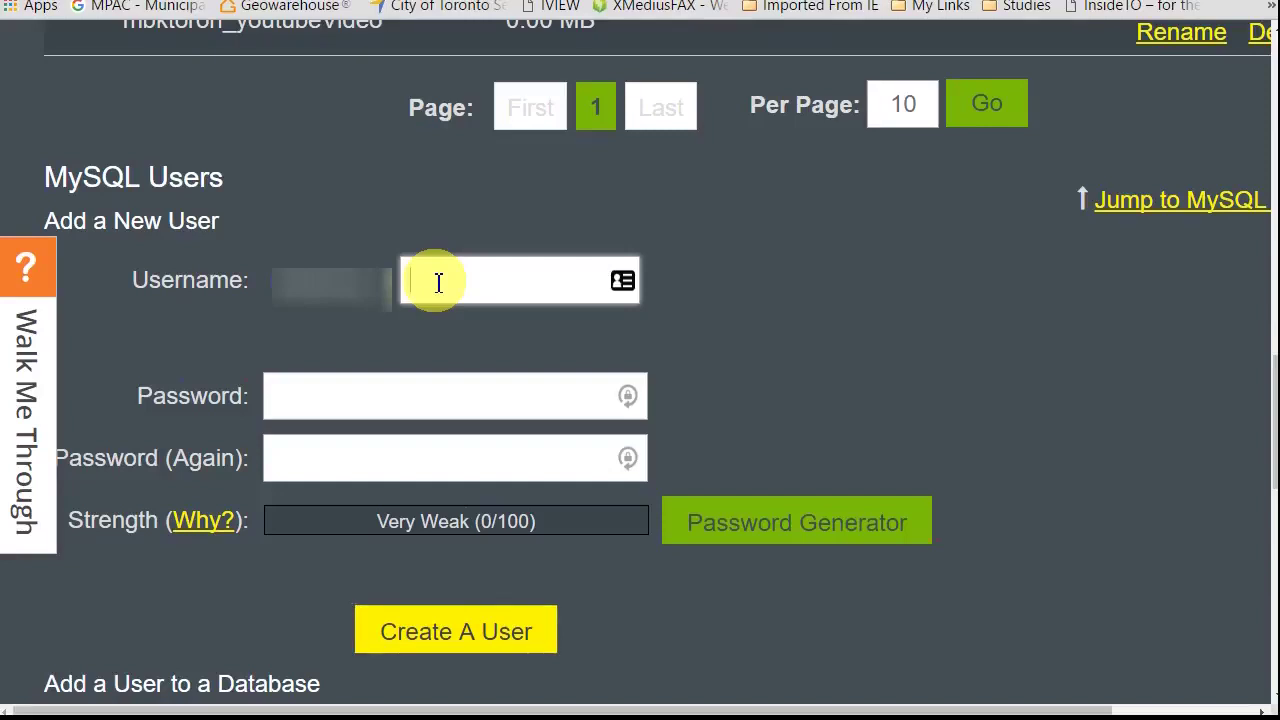
text(youTube)
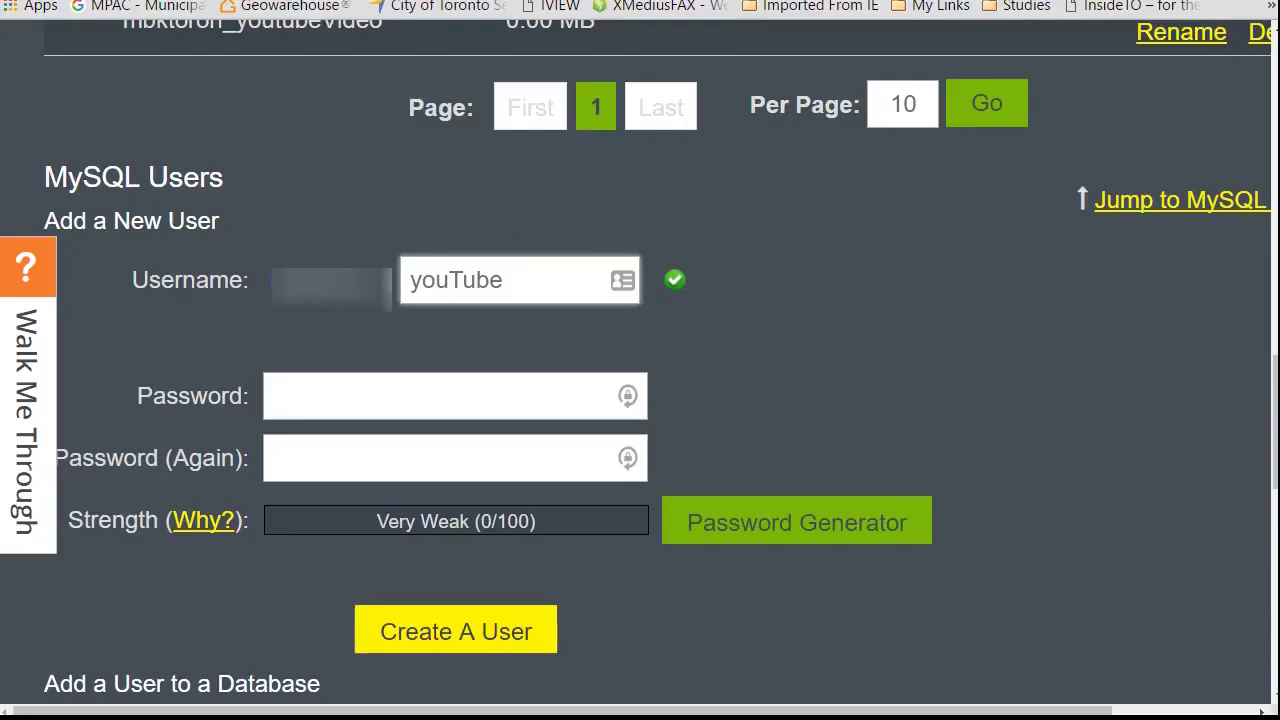
click(377, 394)
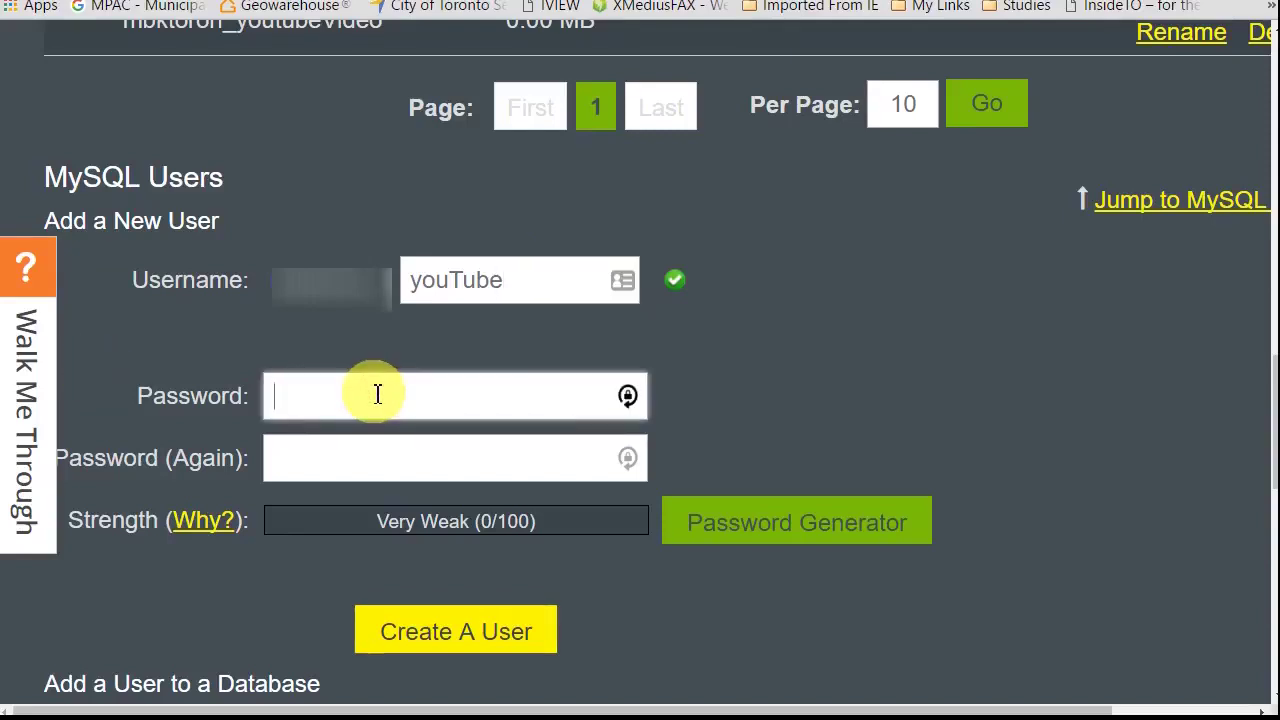
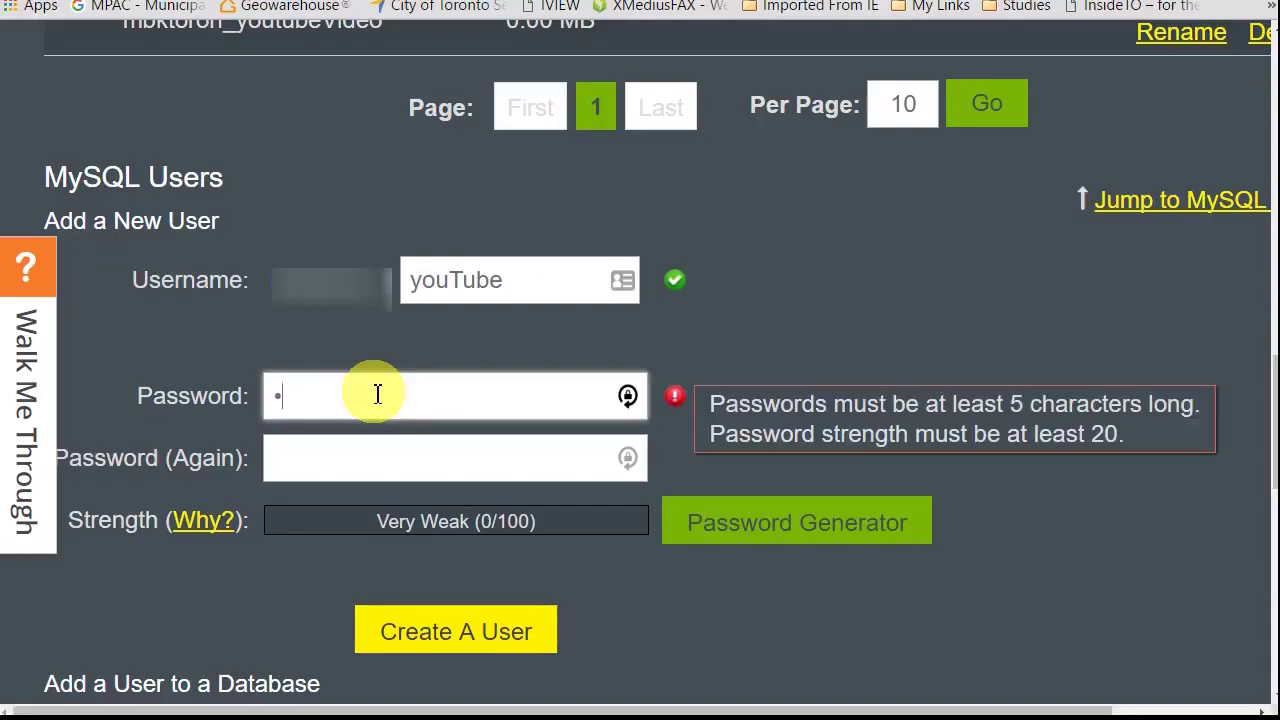
key(Tab)
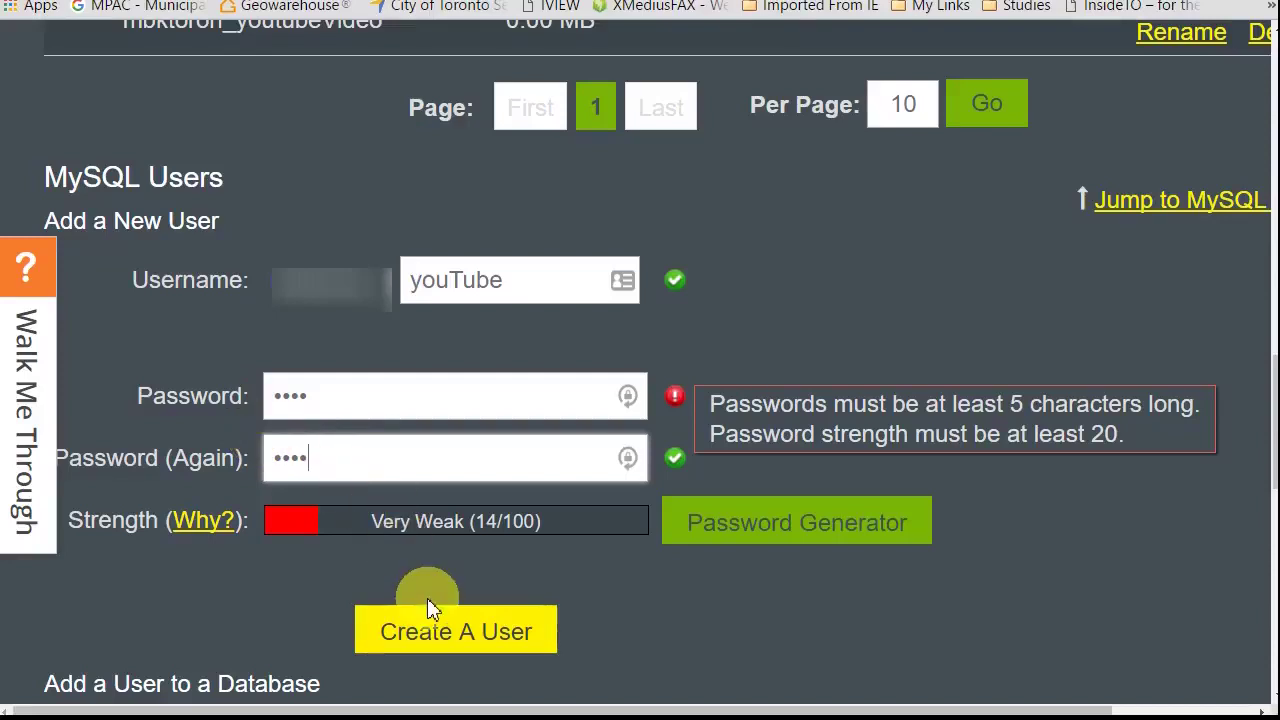
click(459, 633)
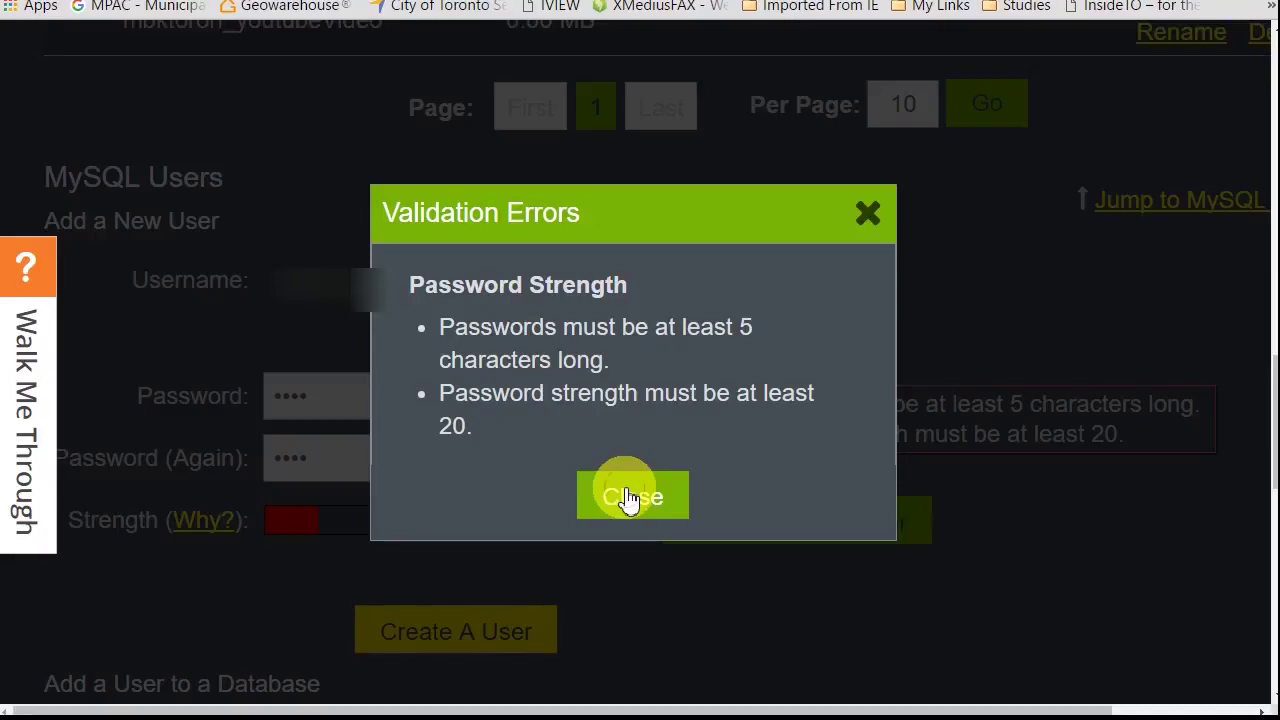
Step: Dismiss the password strength error, lengthen the password in both fields, and create the user
click(628, 498)
click(329, 392)
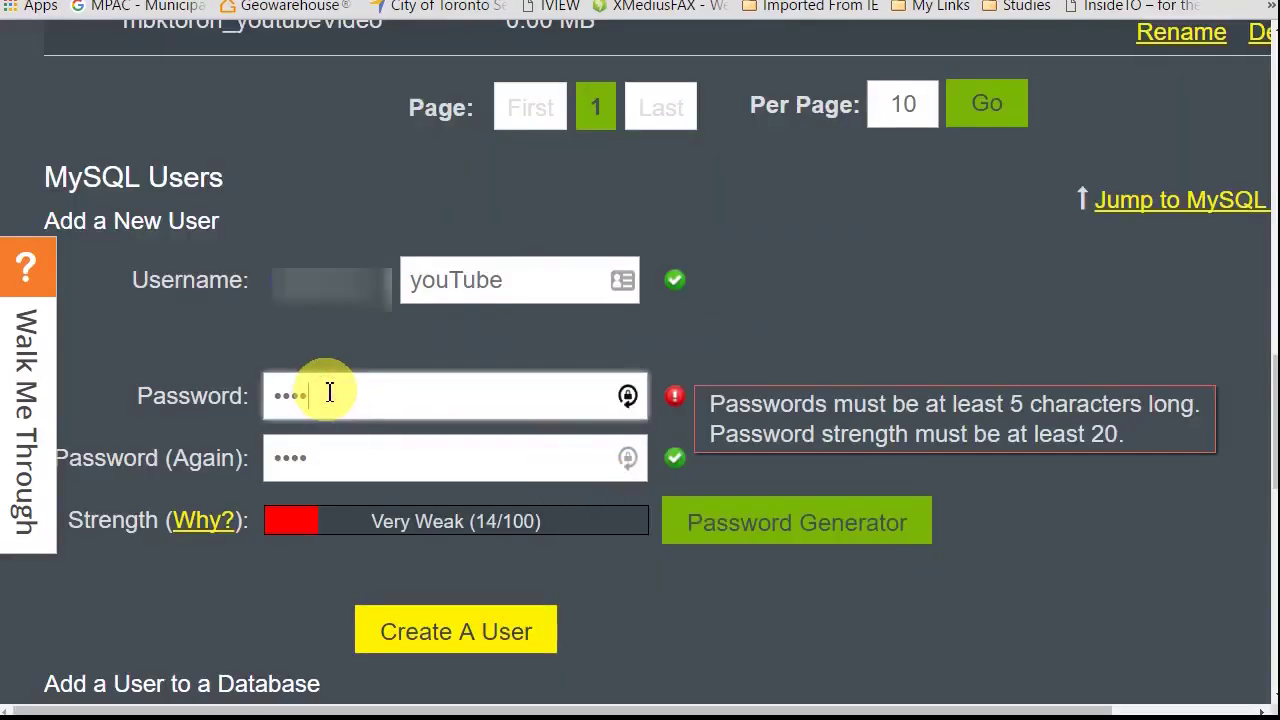
text(1)
click(347, 465)
click(455, 632)
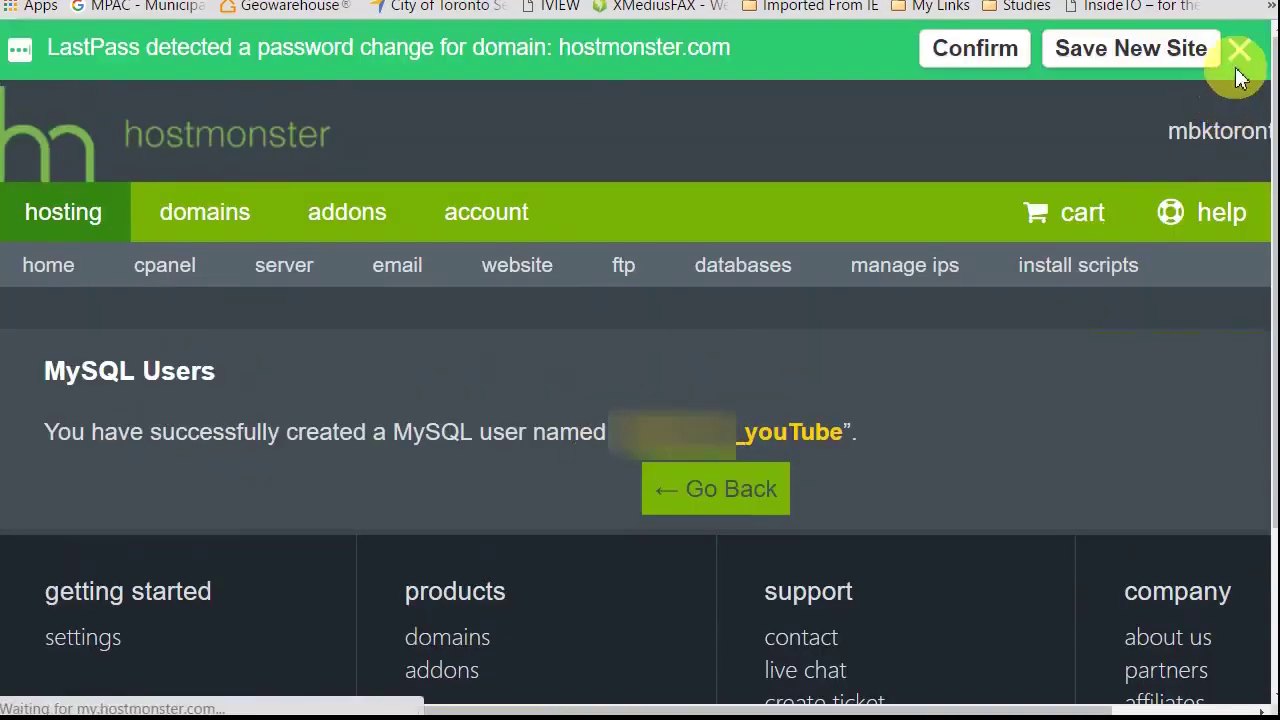
Step: Back on the MySQL Databases page, add the youTube user to the youtubeVideo database
click(1258, 48)
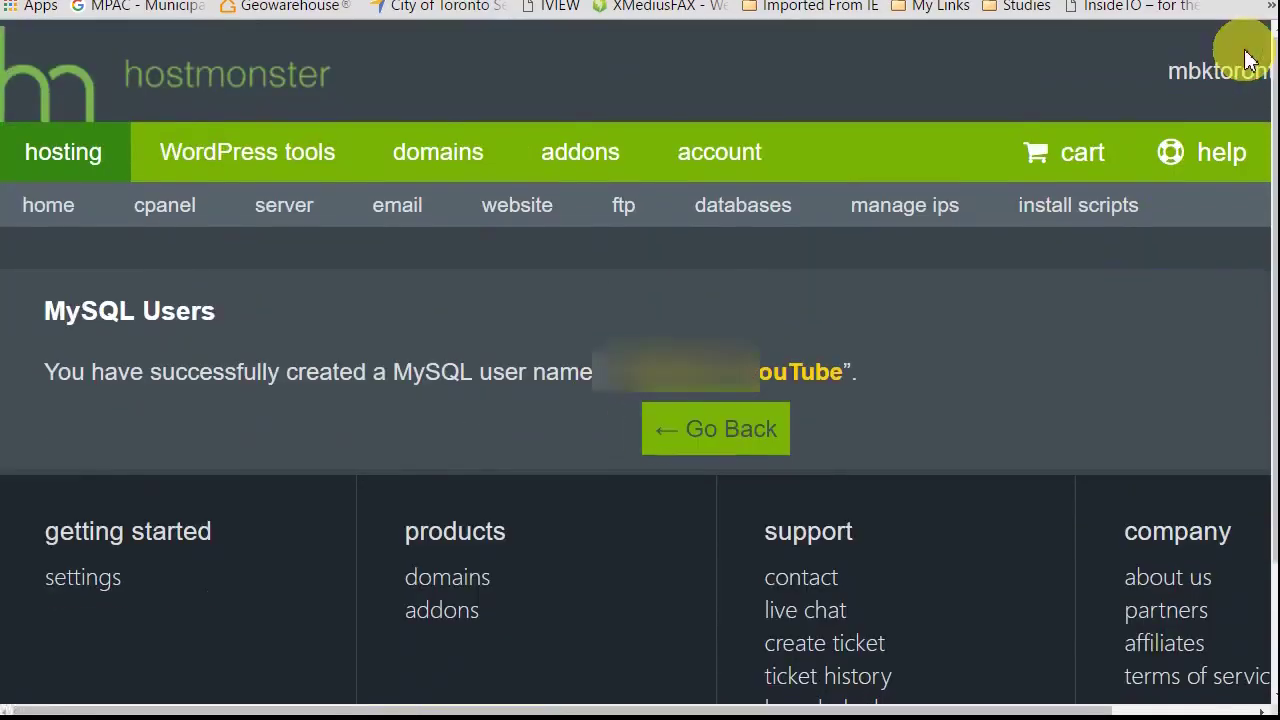
click(733, 437)
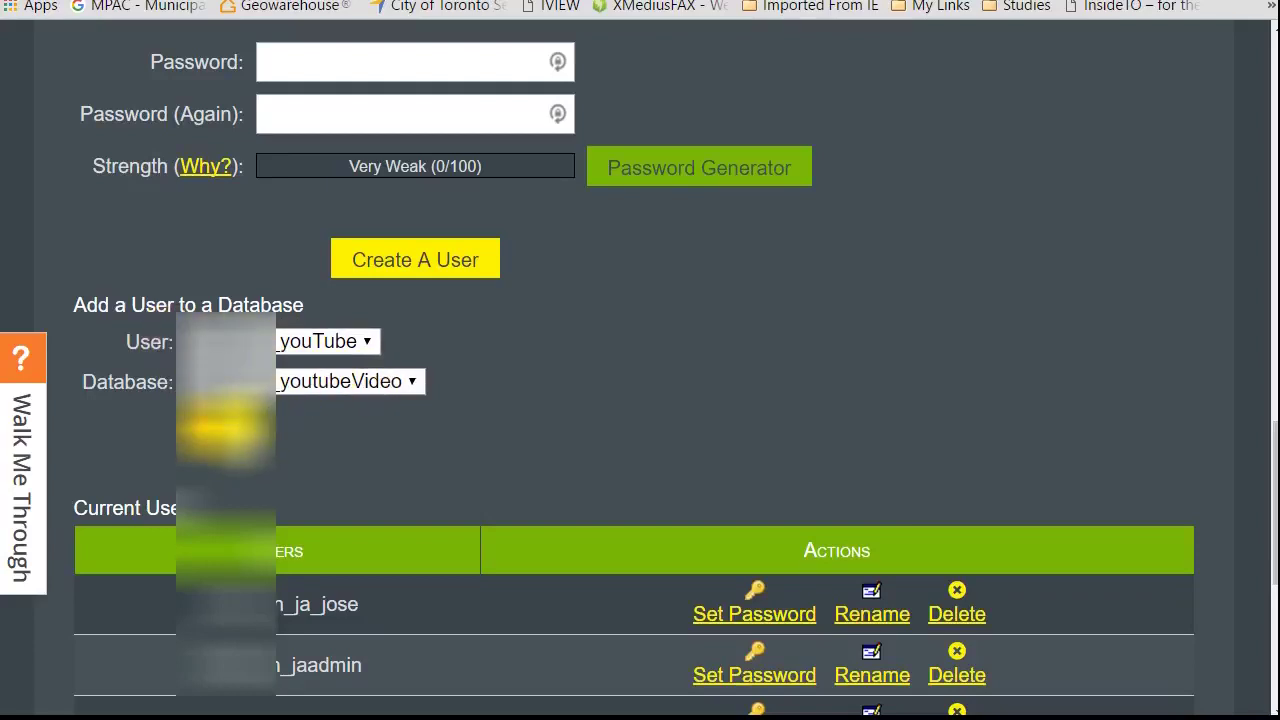
click(225, 428)
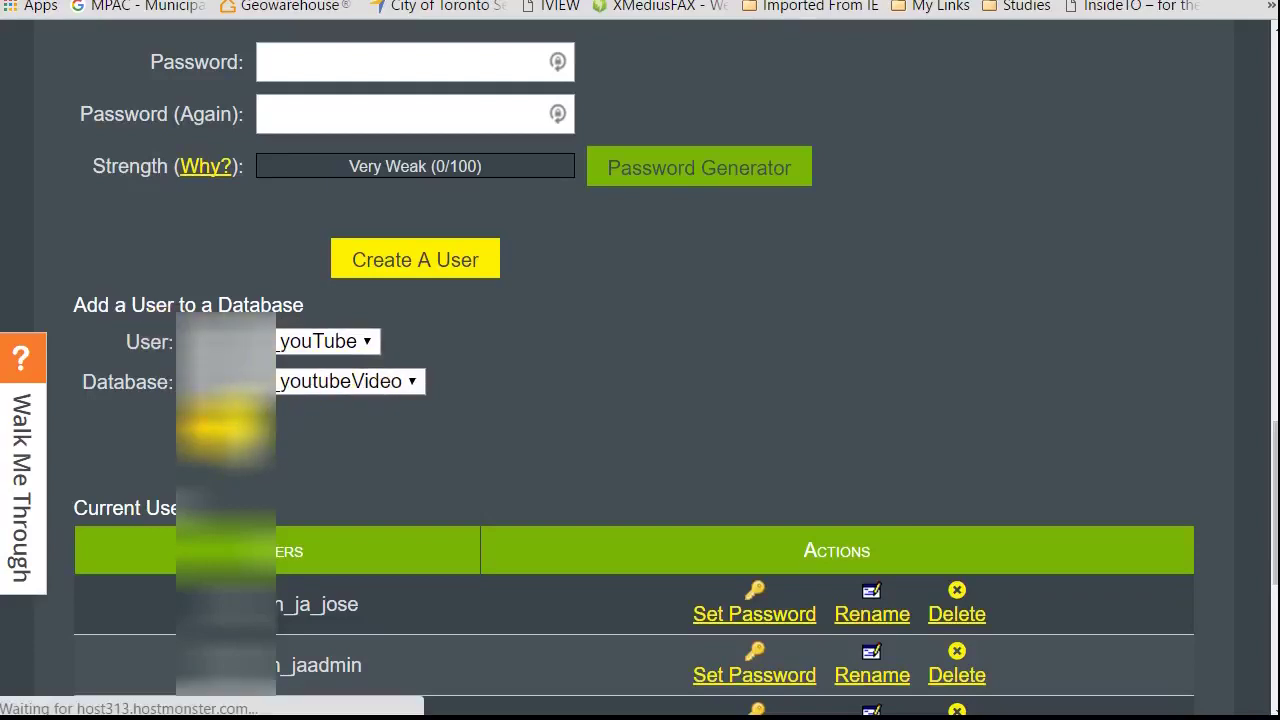
scroll(909, 457, down, 2)
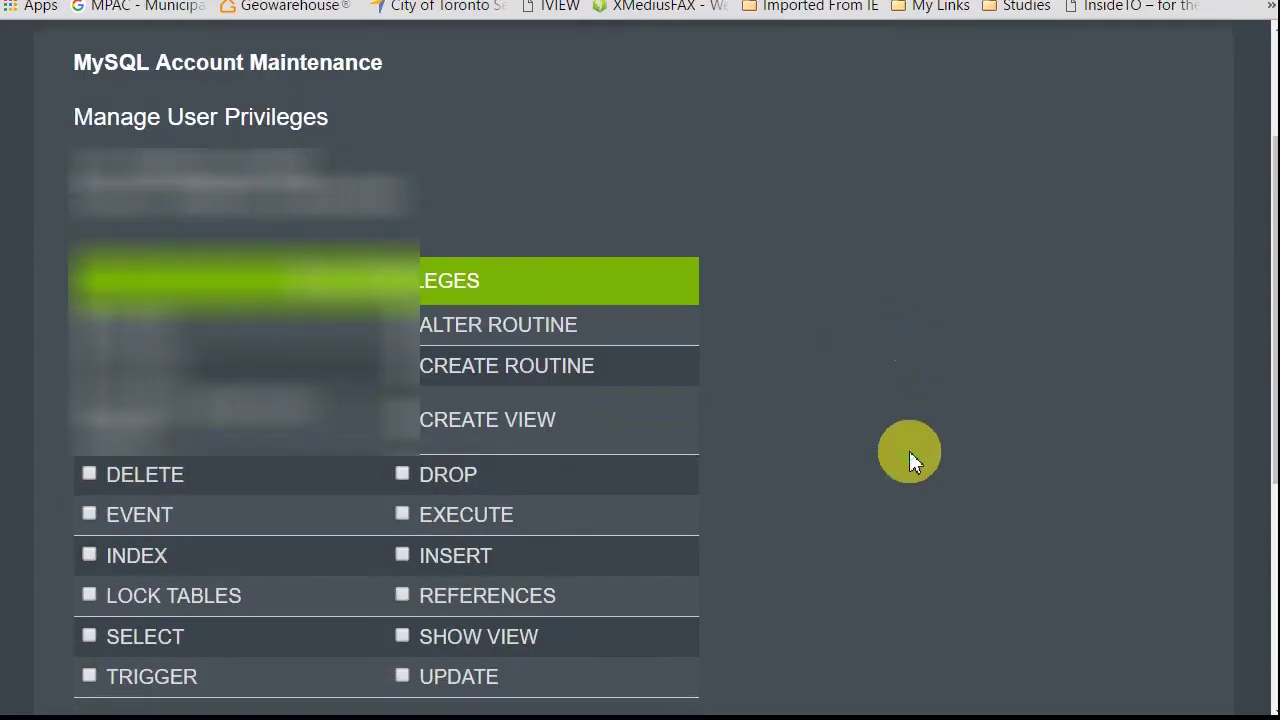
scroll(910, 458, down, 1)
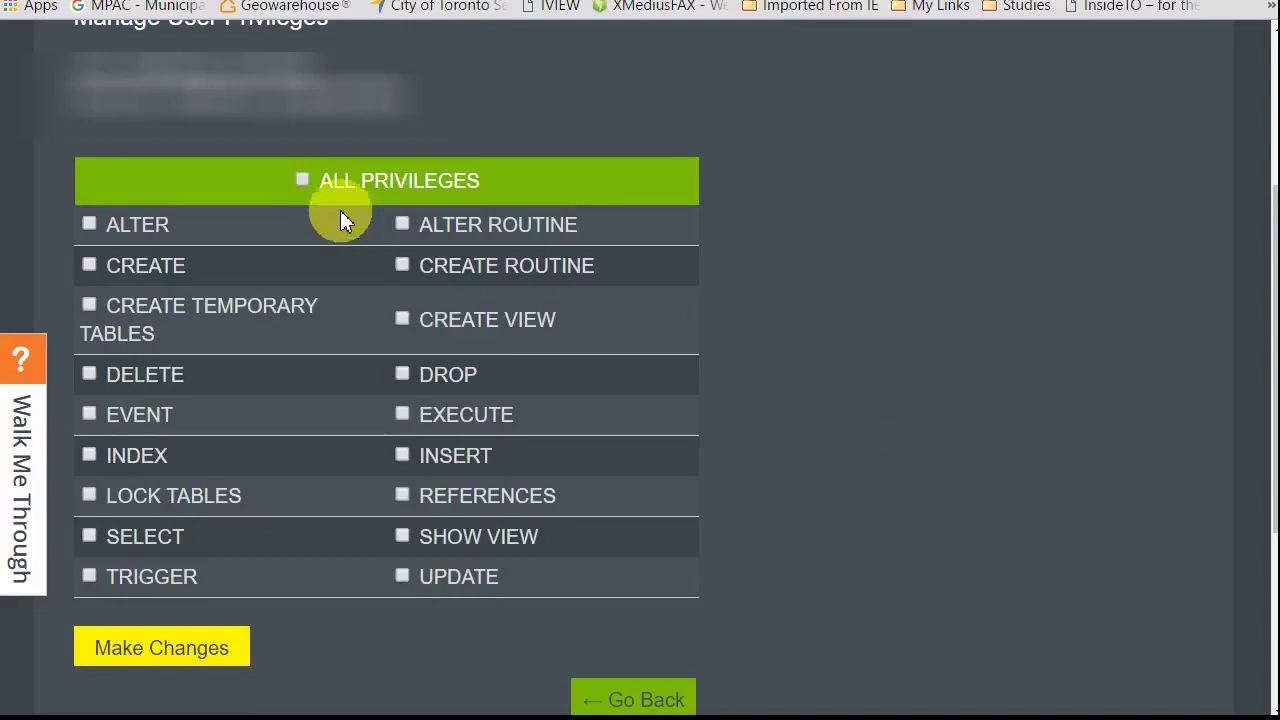
Step: Tick ALL PRIVILEGES for the user and save with Make Changes
click(305, 183)
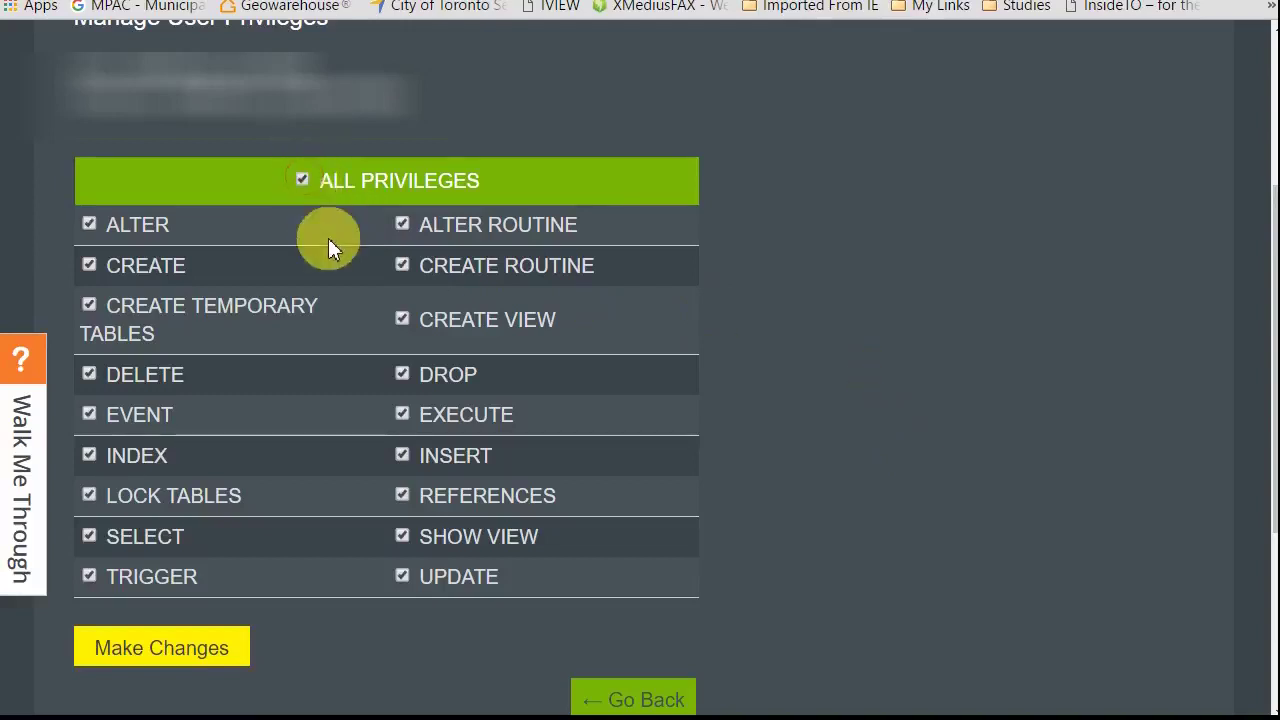
scroll(418, 523, down, 2)
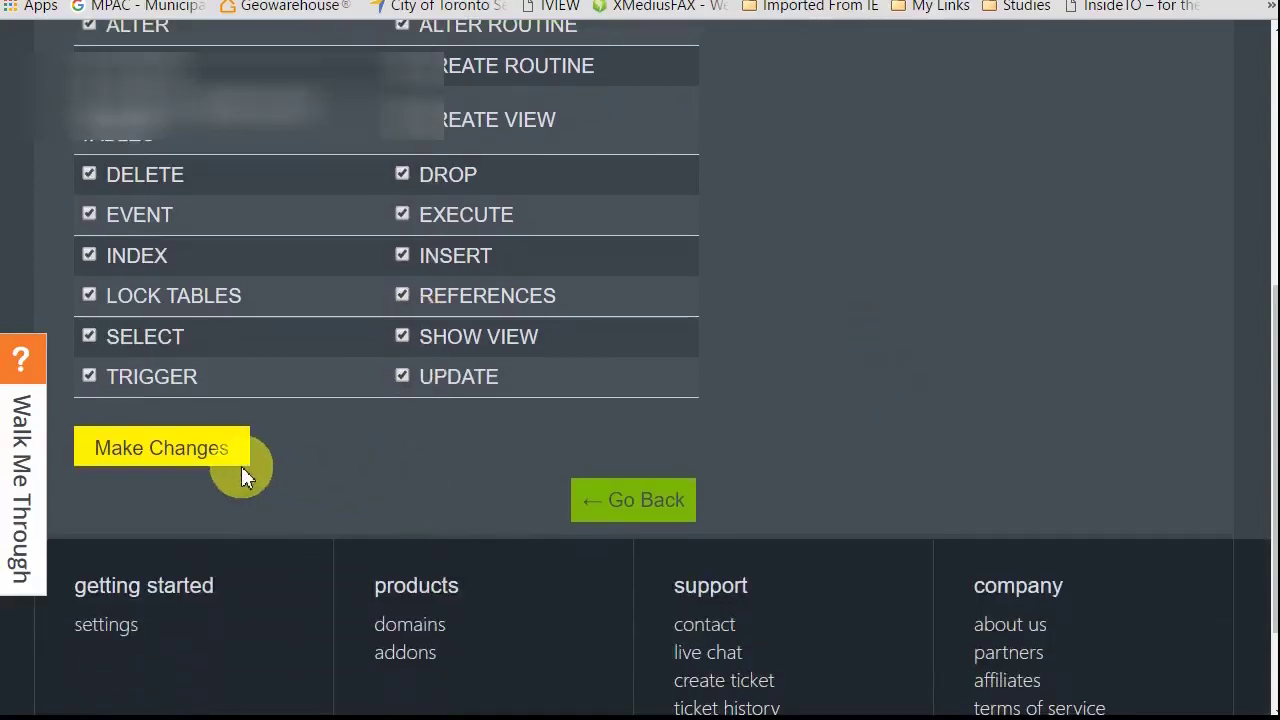
scroll(377, 460, up, 2)
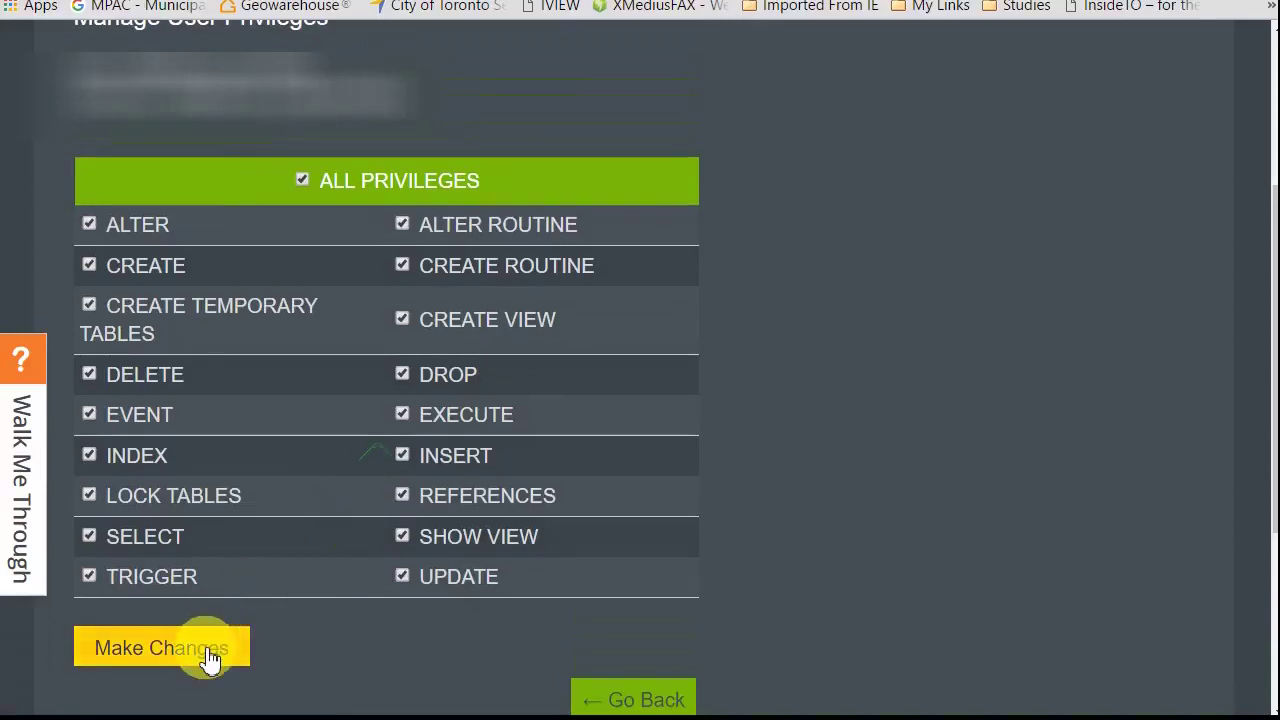
click(206, 655)
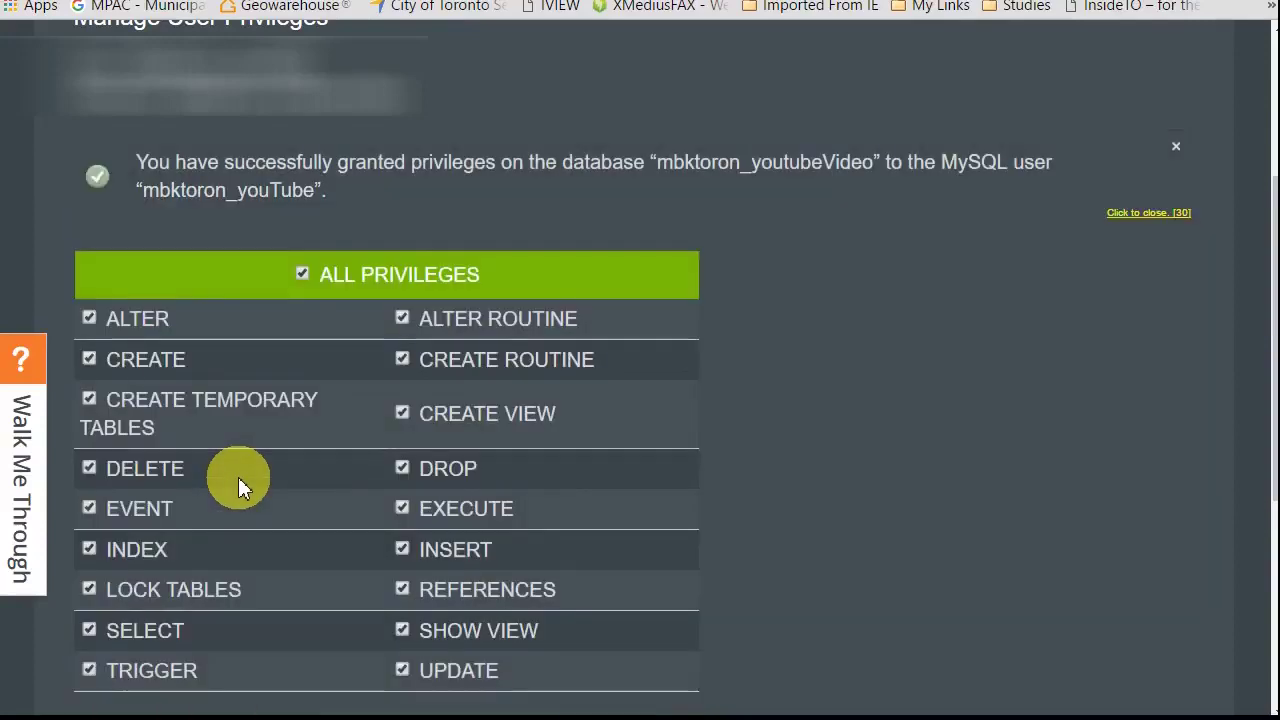
scroll(769, 478, down, 2)
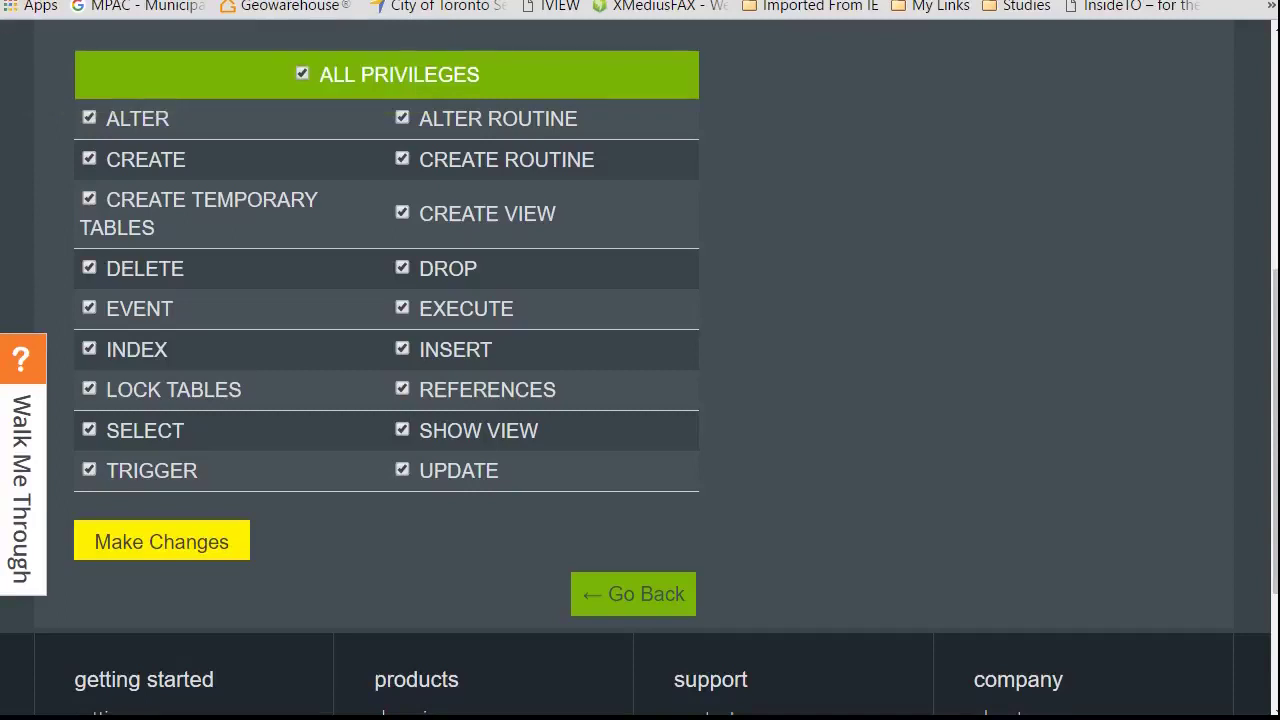
key(ctrl+t)
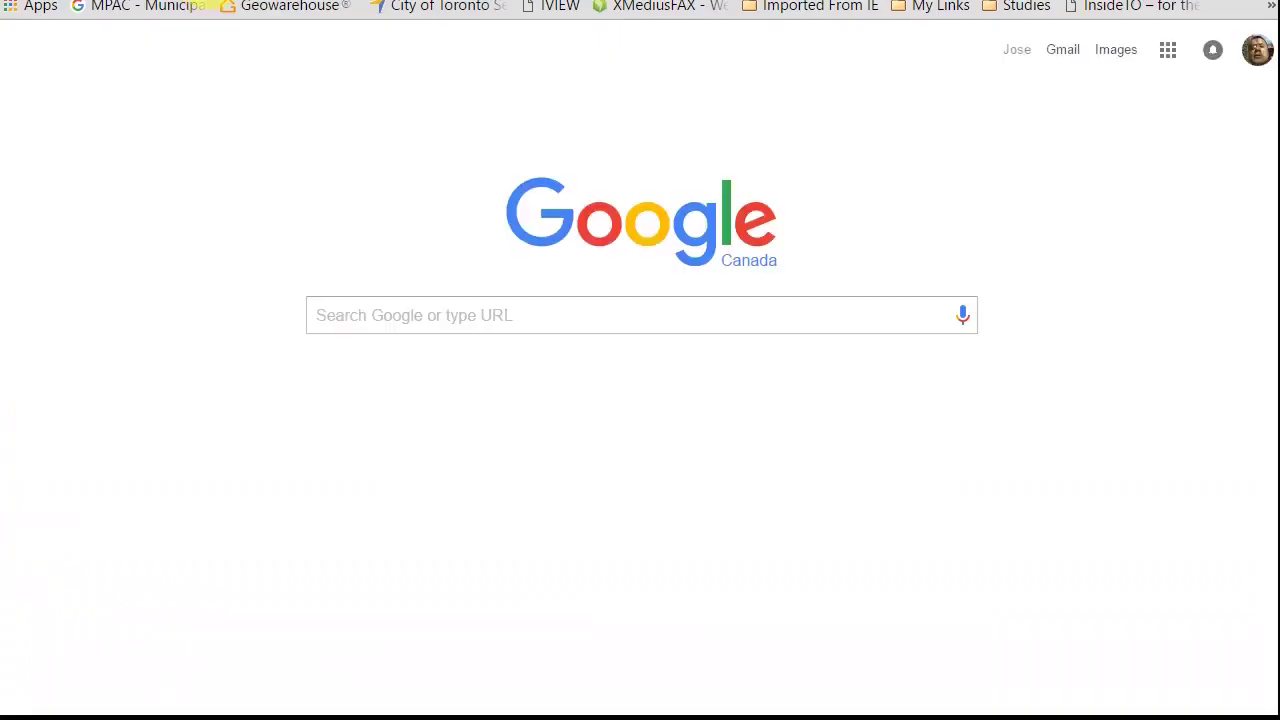
text(www)
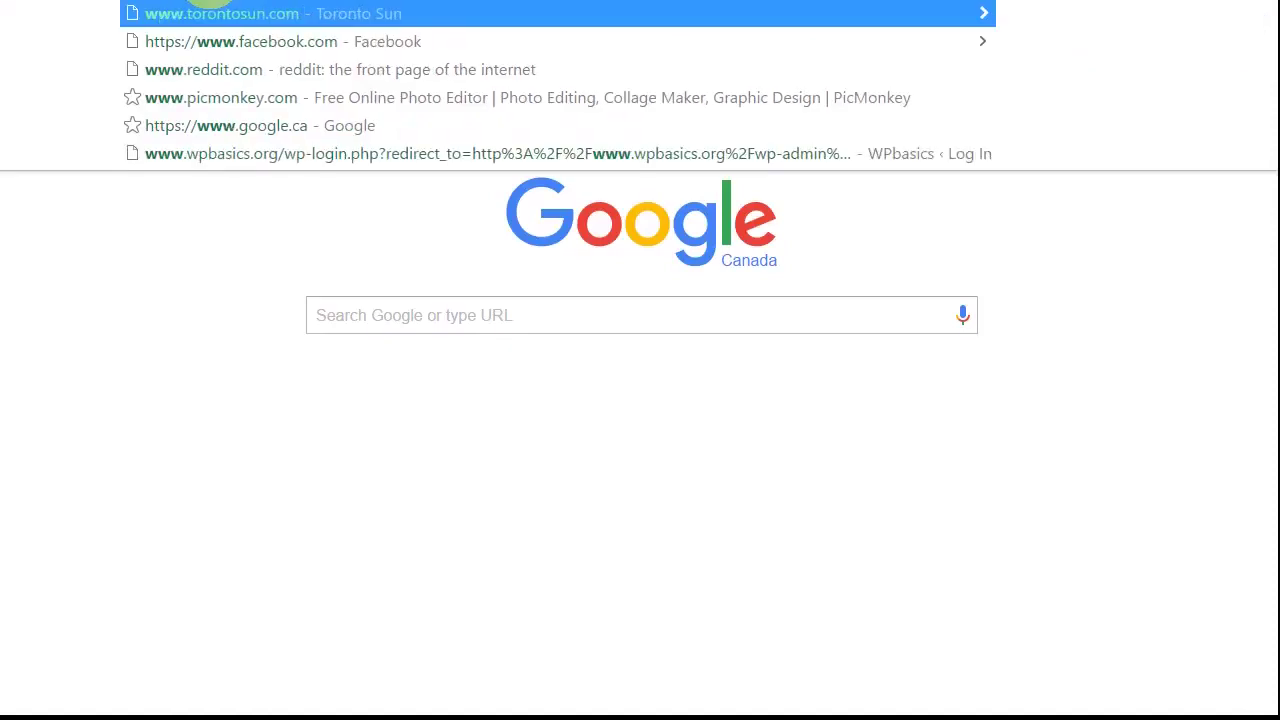
text(.in)
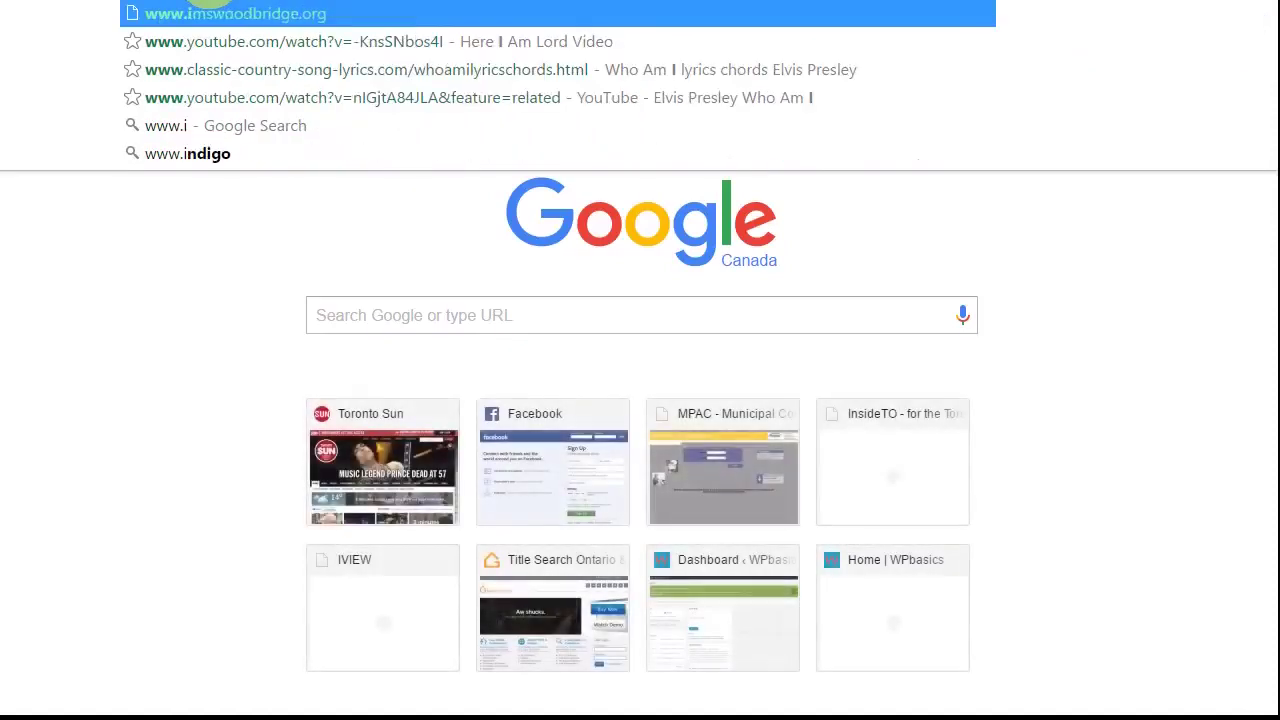
key(BackSpace)
text(mswoodbridge.org)
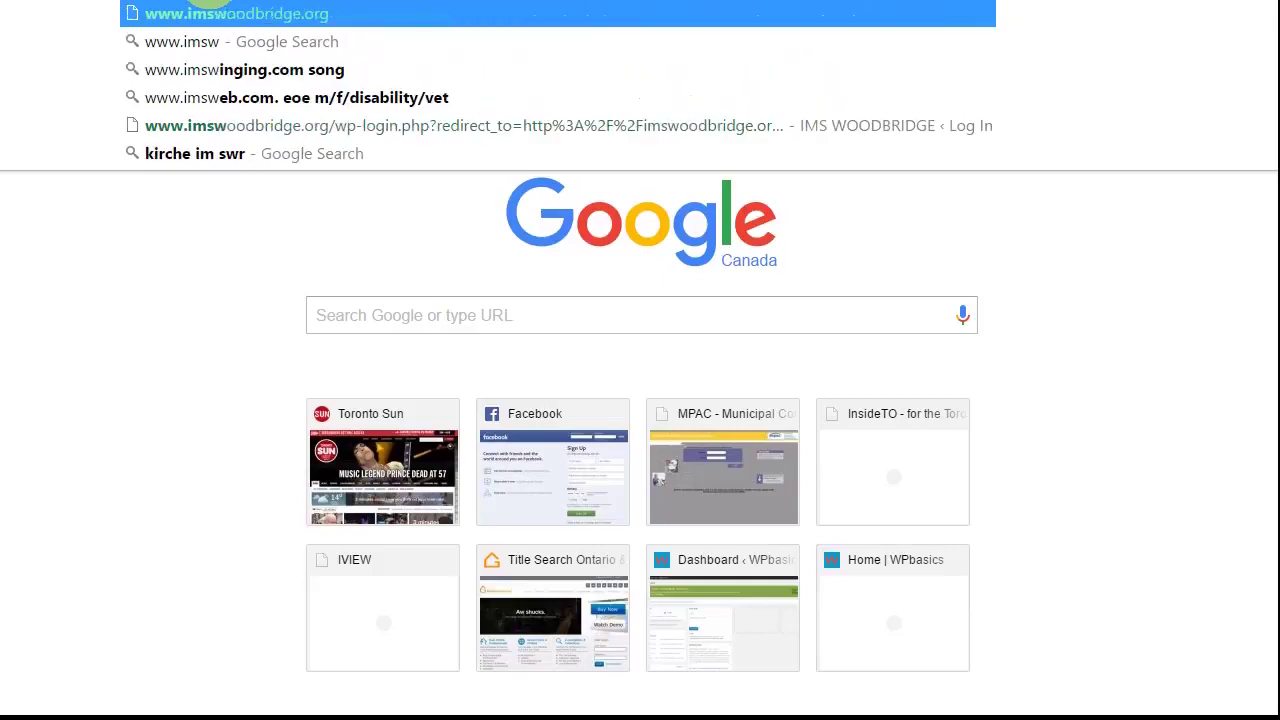
key(Right)
text(/)
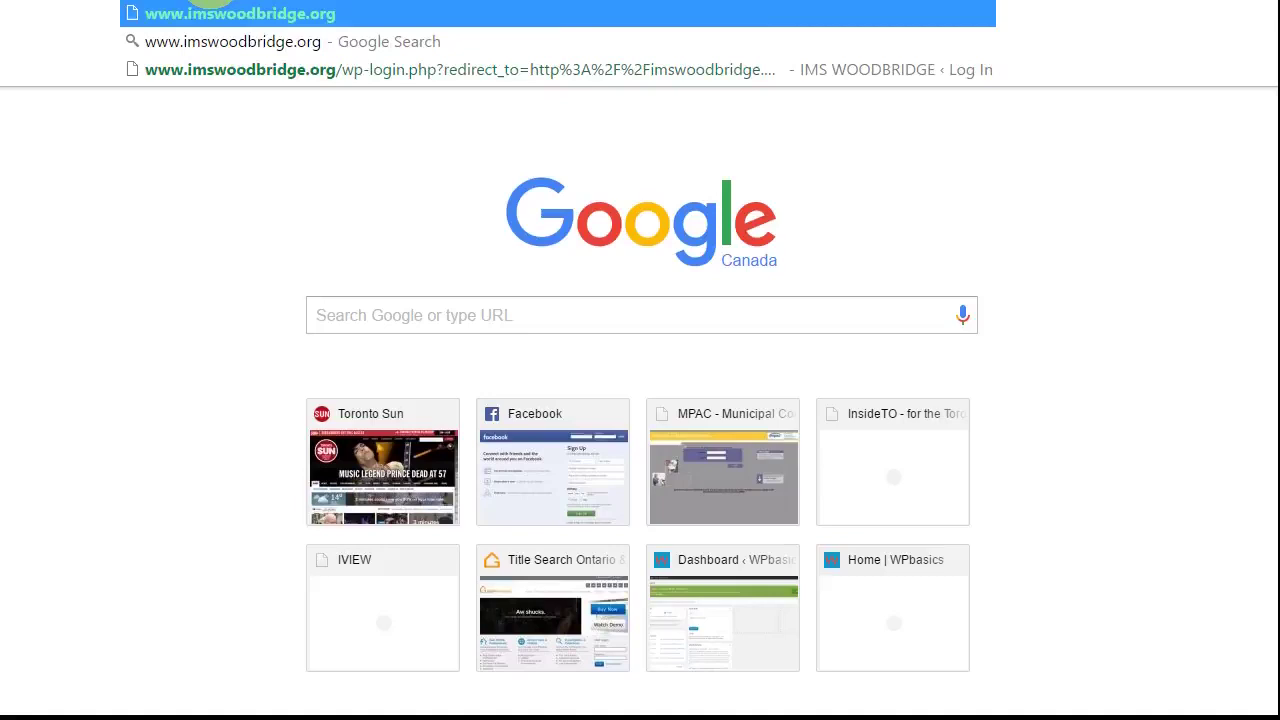
key(Return)
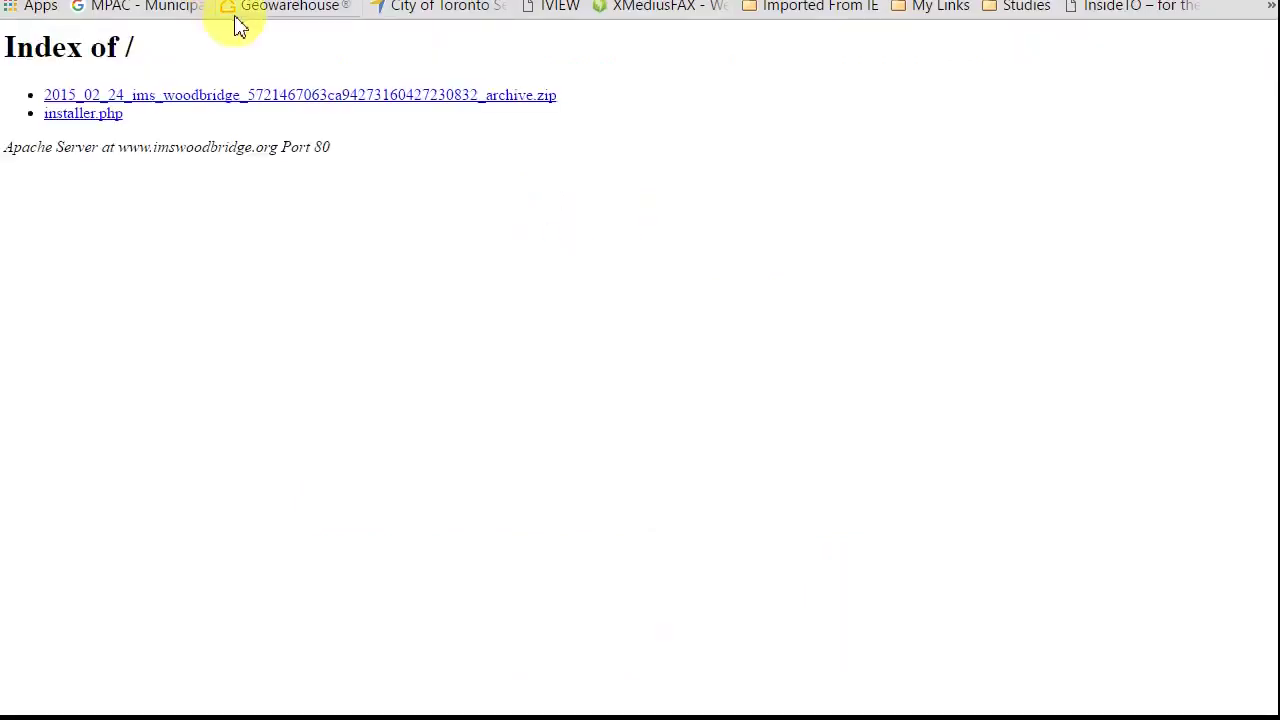
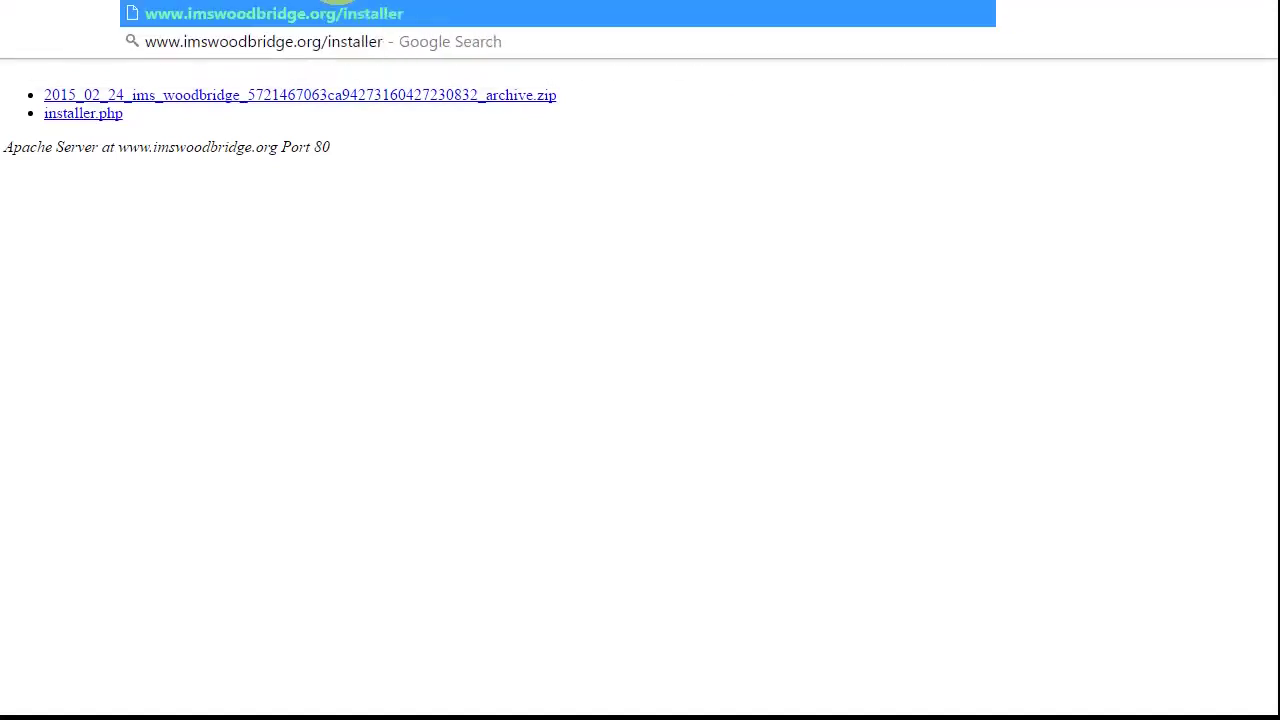
text(.php)
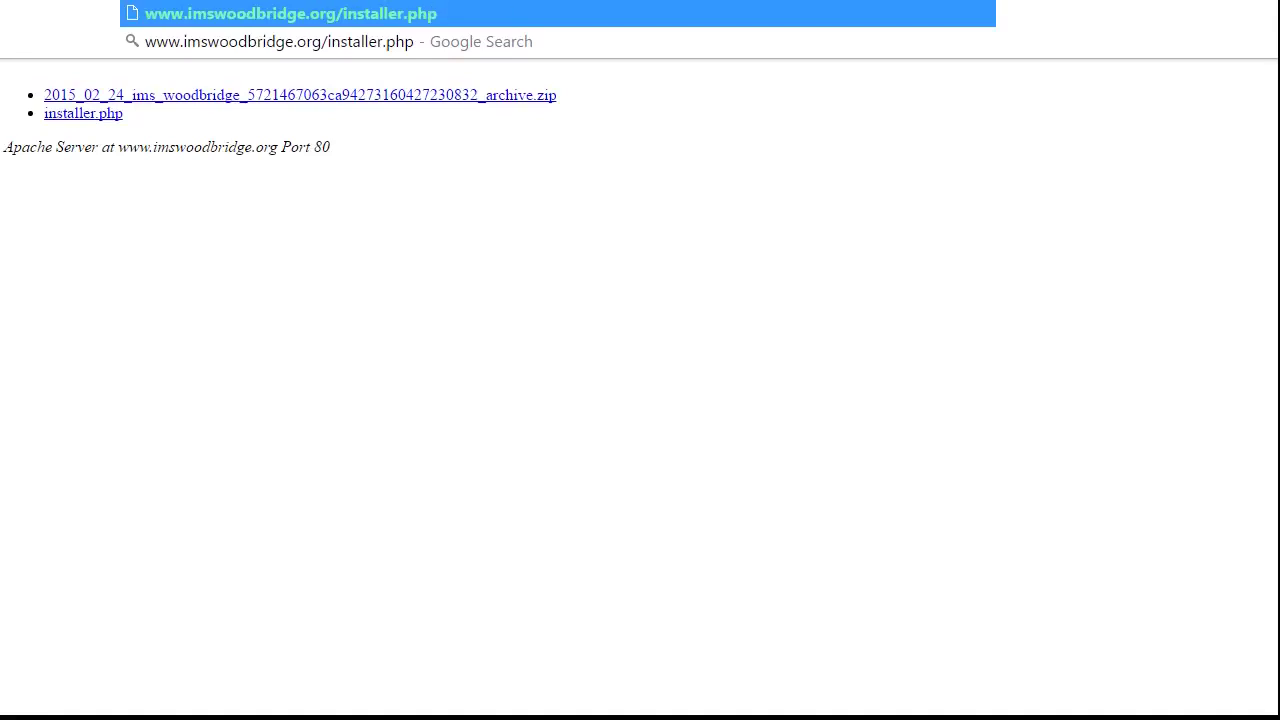
click(591, 3)
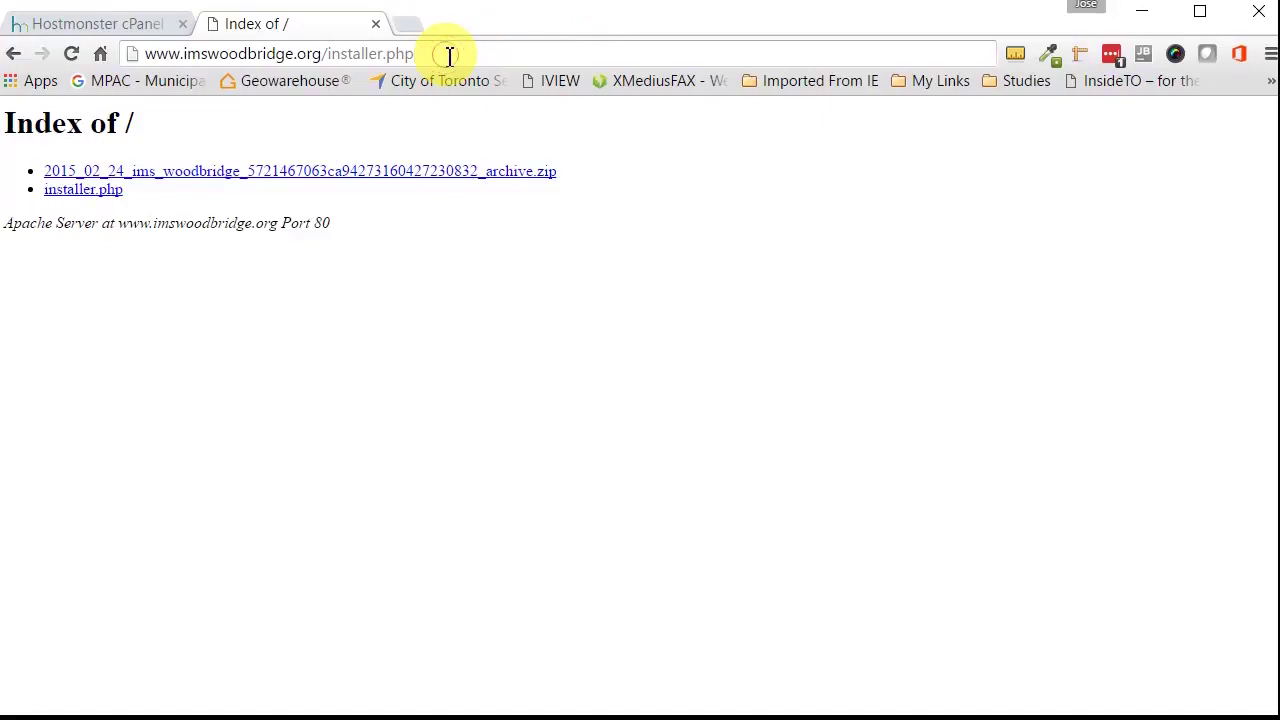
key(Return)
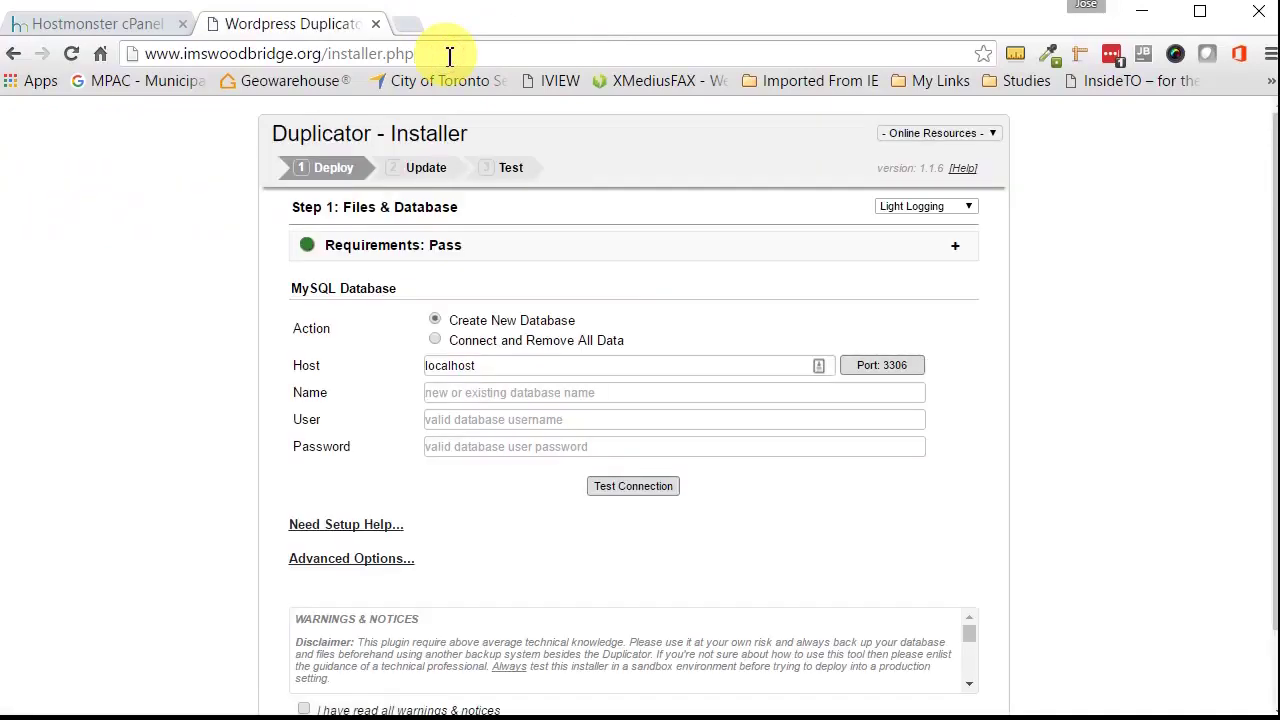
Step: Paste the database name and username, enter the database password, then test the MySQL connection
drag(1274, 480, 1264, 540)
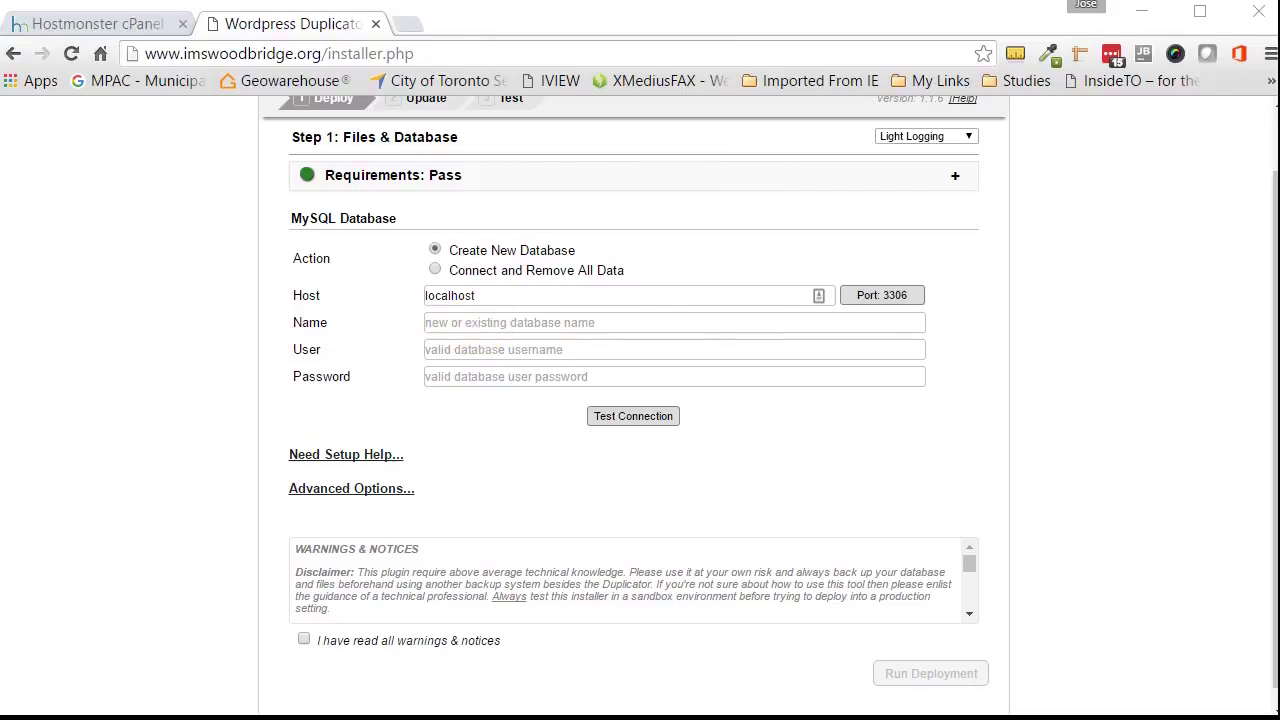
click(503, 321)
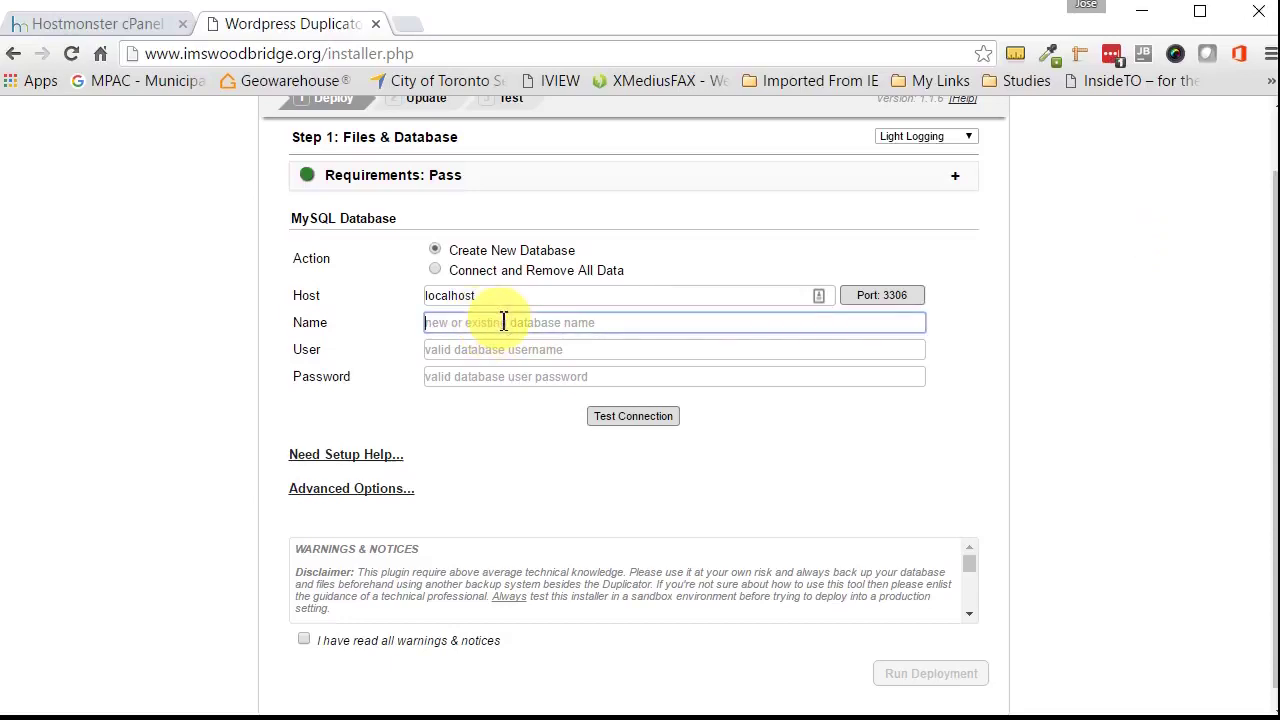
text(mbktoron_youtubeVideo)
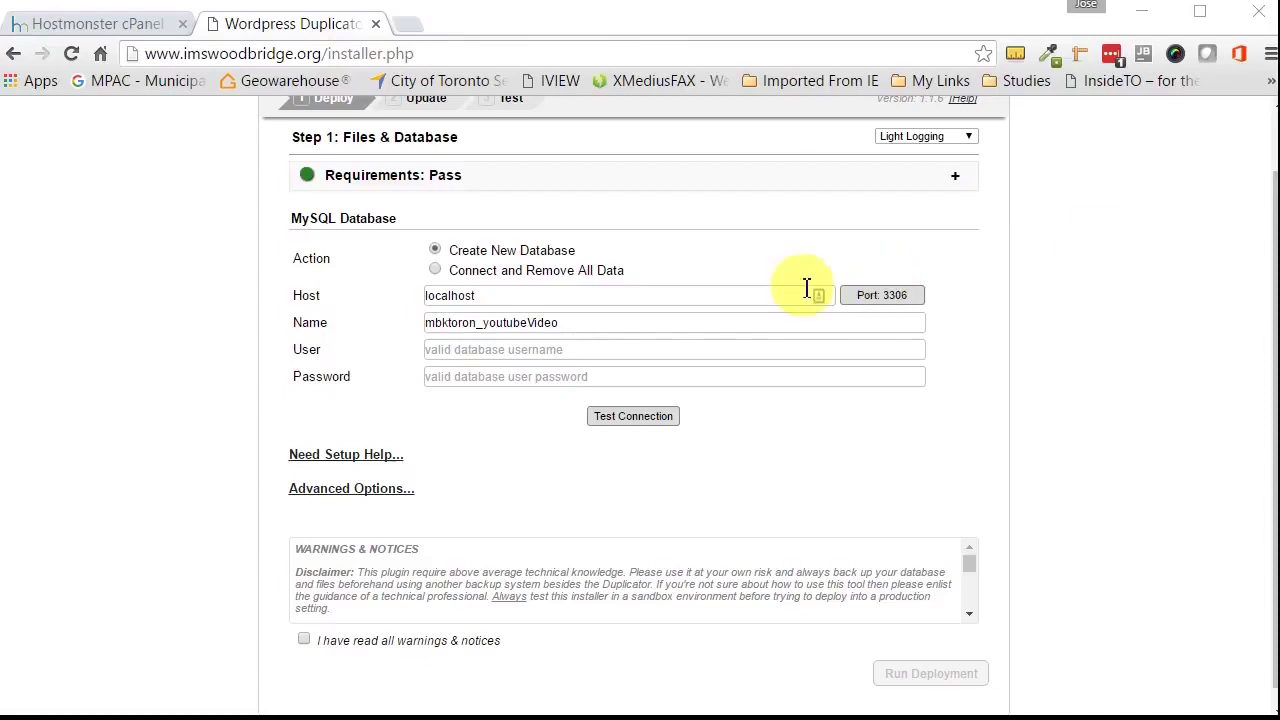
click(566, 356)
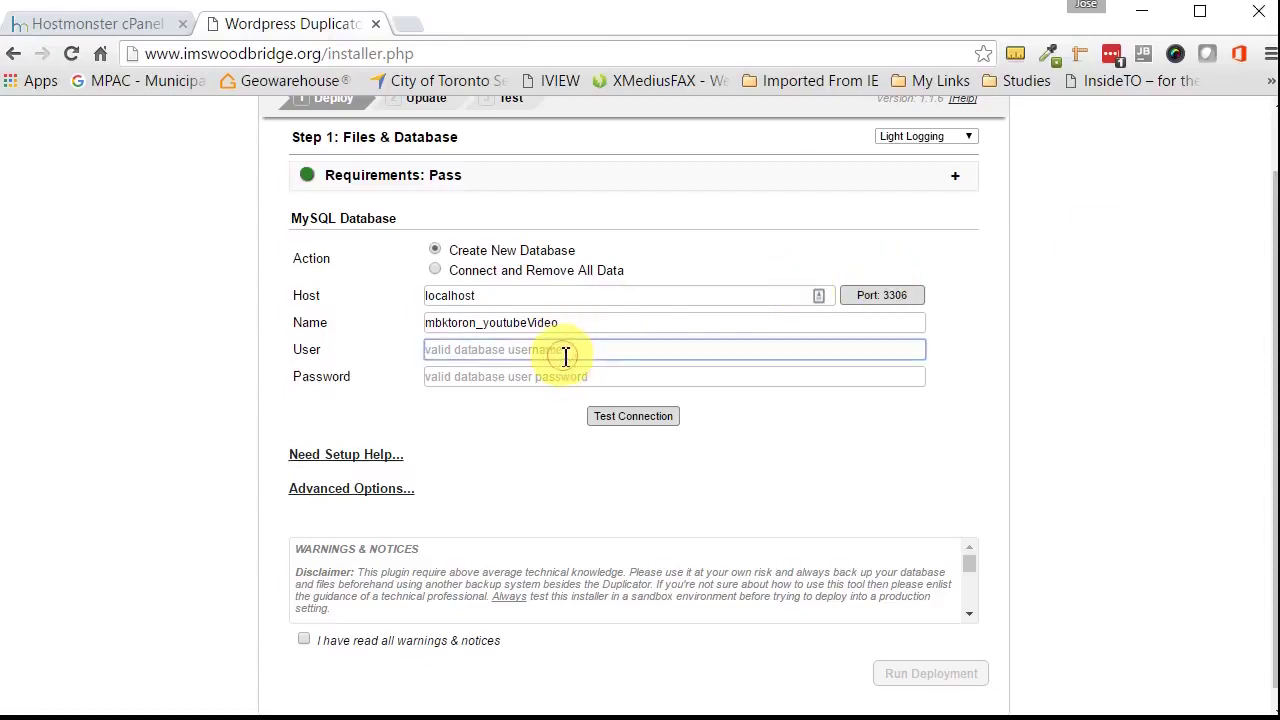
key(ctrl+v)
click(549, 377)
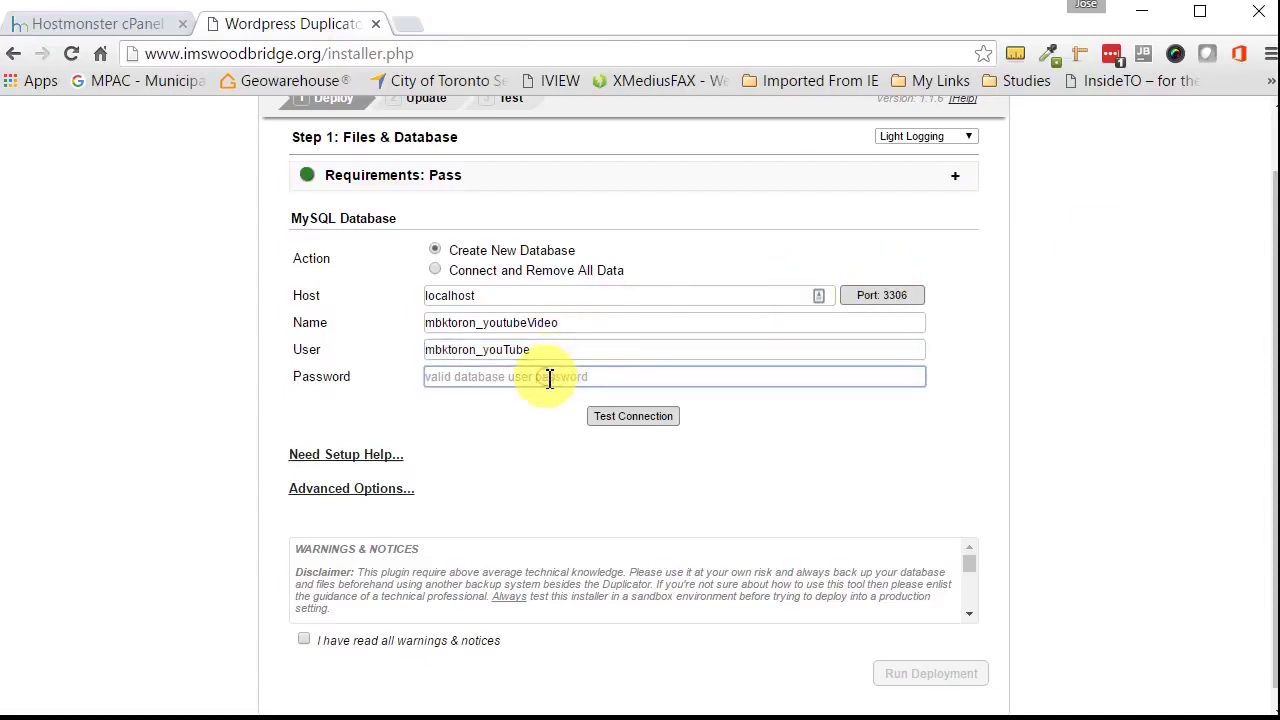
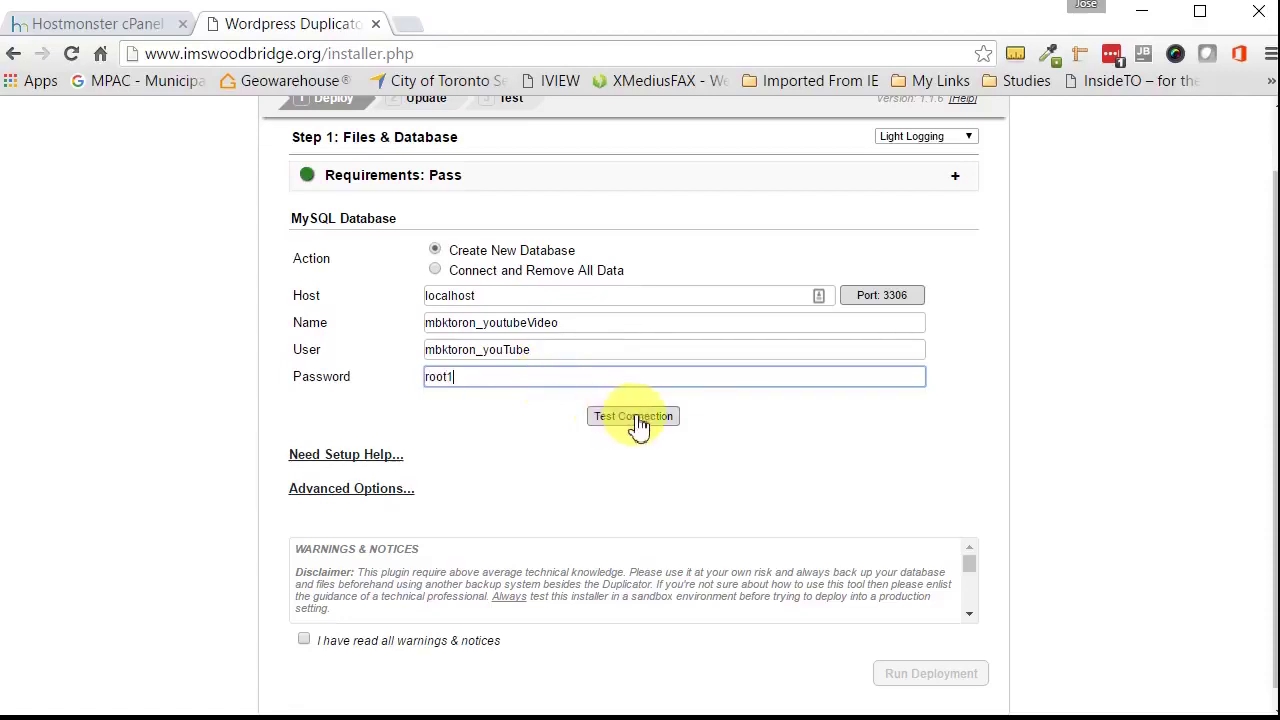
click(652, 420)
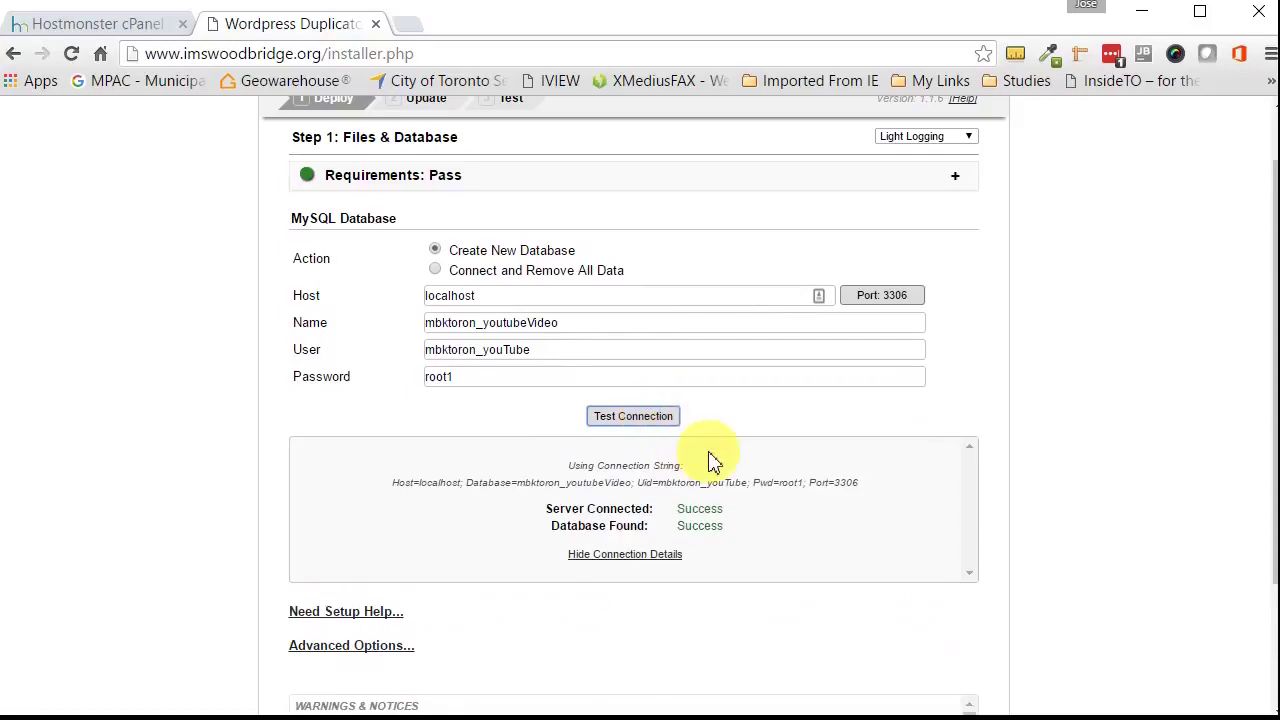
Step: Accept the warnings and notices, then run and confirm the files-and-database deployment
scroll(700, 451, down, 1)
scroll(1095, 590, down, 1)
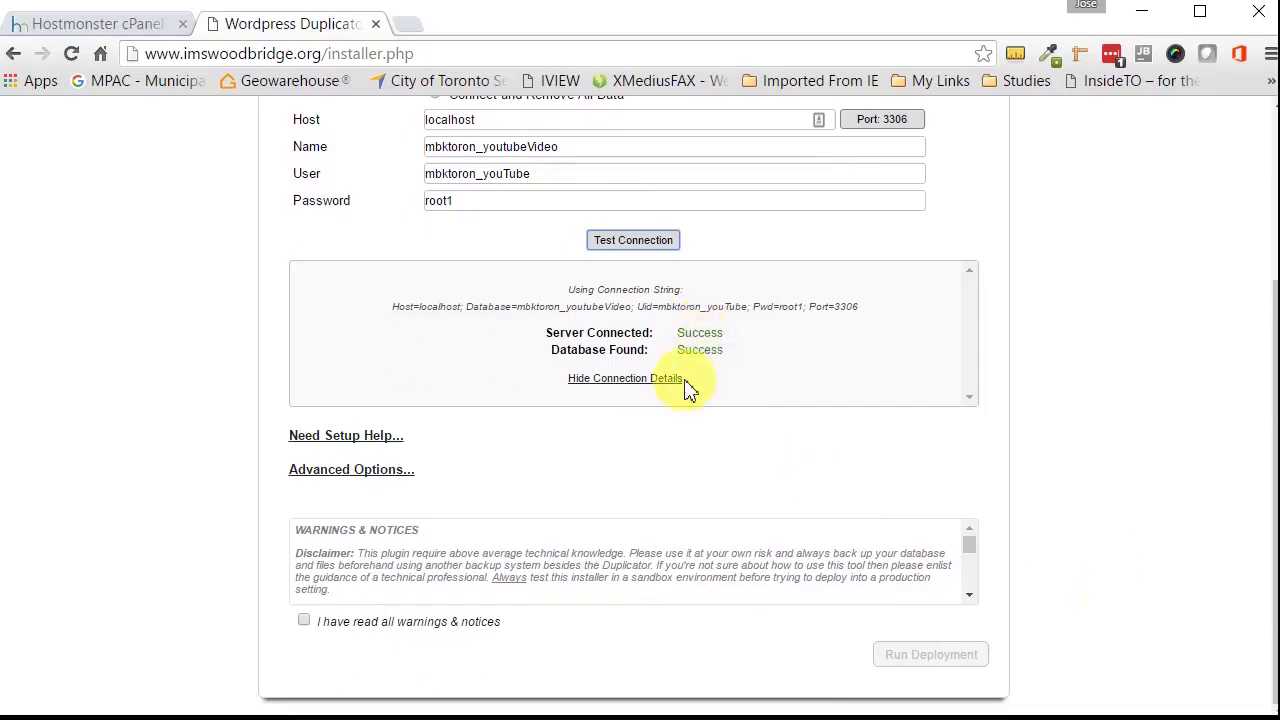
click(304, 621)
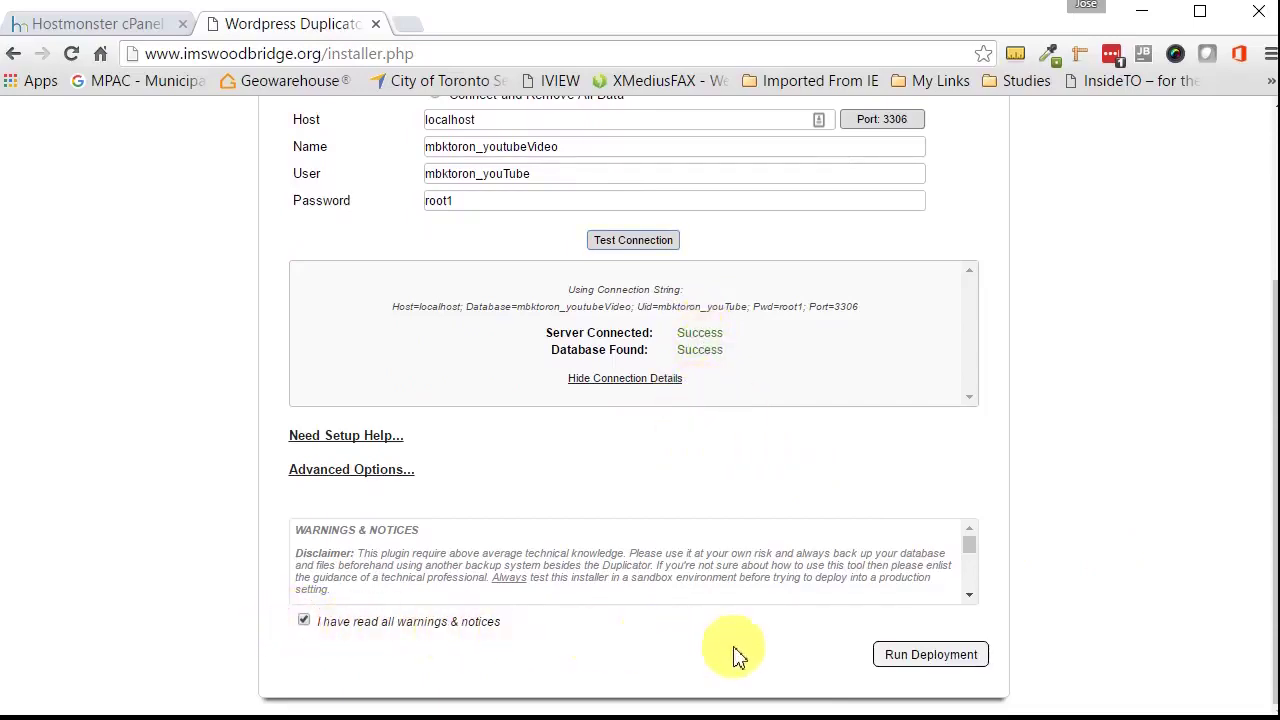
click(912, 658)
click(731, 401)
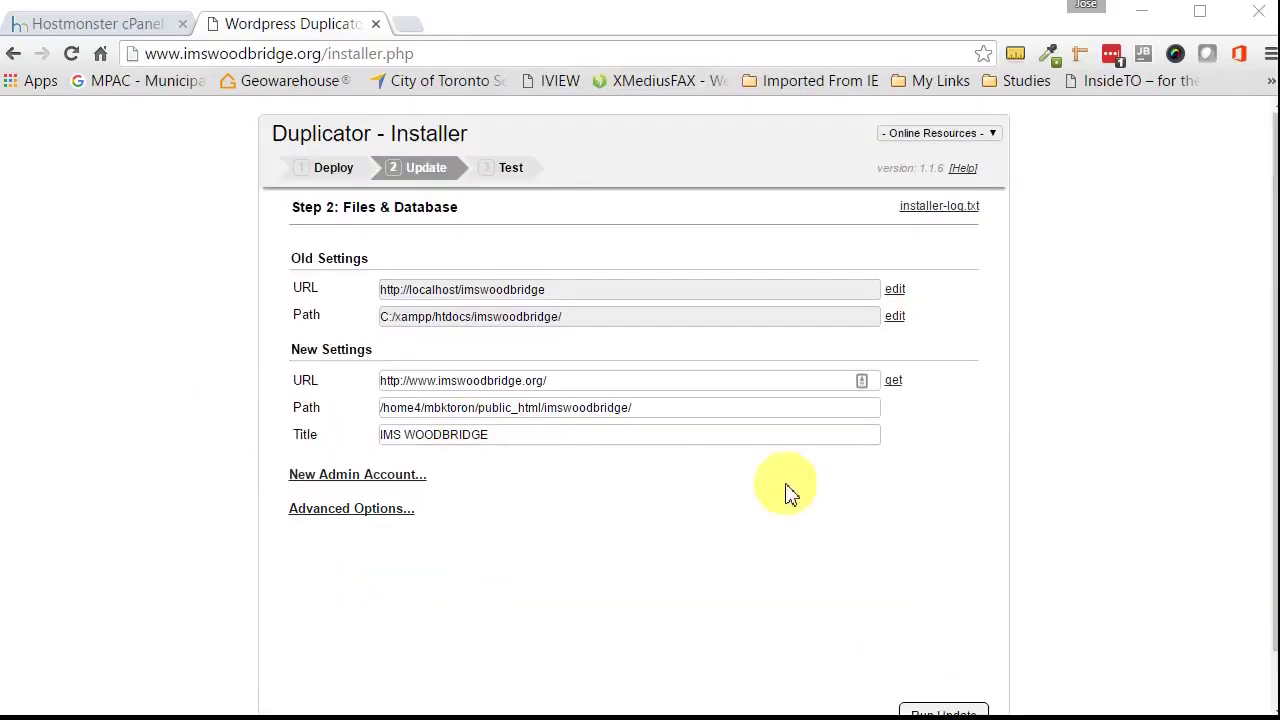
Step: Run the Step 2 update to rewrite table data for the new URL and path
scroll(1258, 365, down, 2)
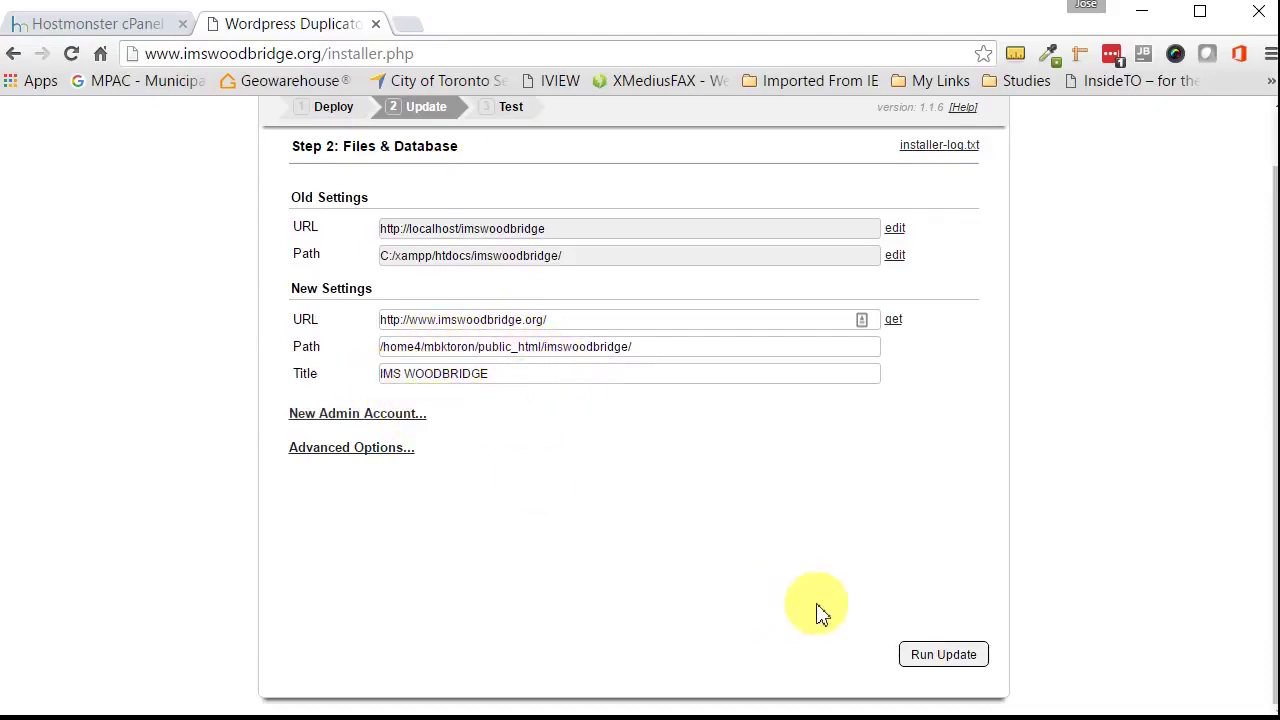
click(950, 658)
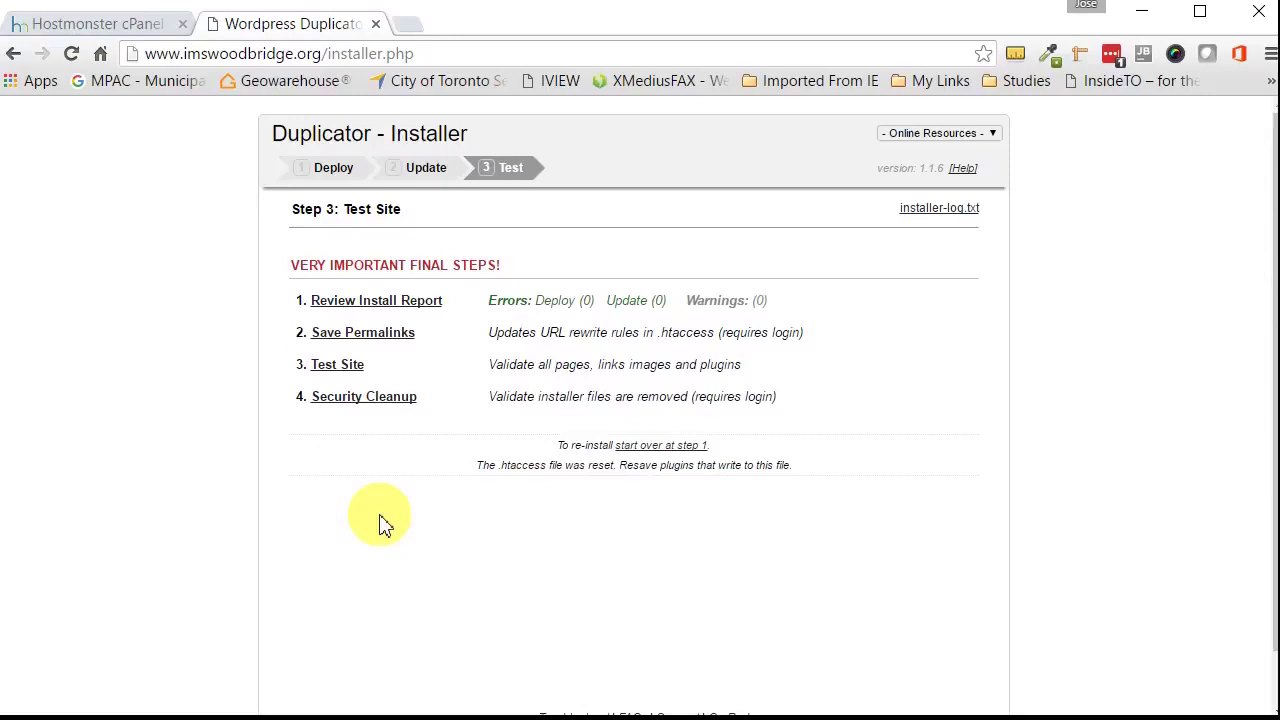
Step: Open the migrated site with Test Site, then close that tab
click(337, 364)
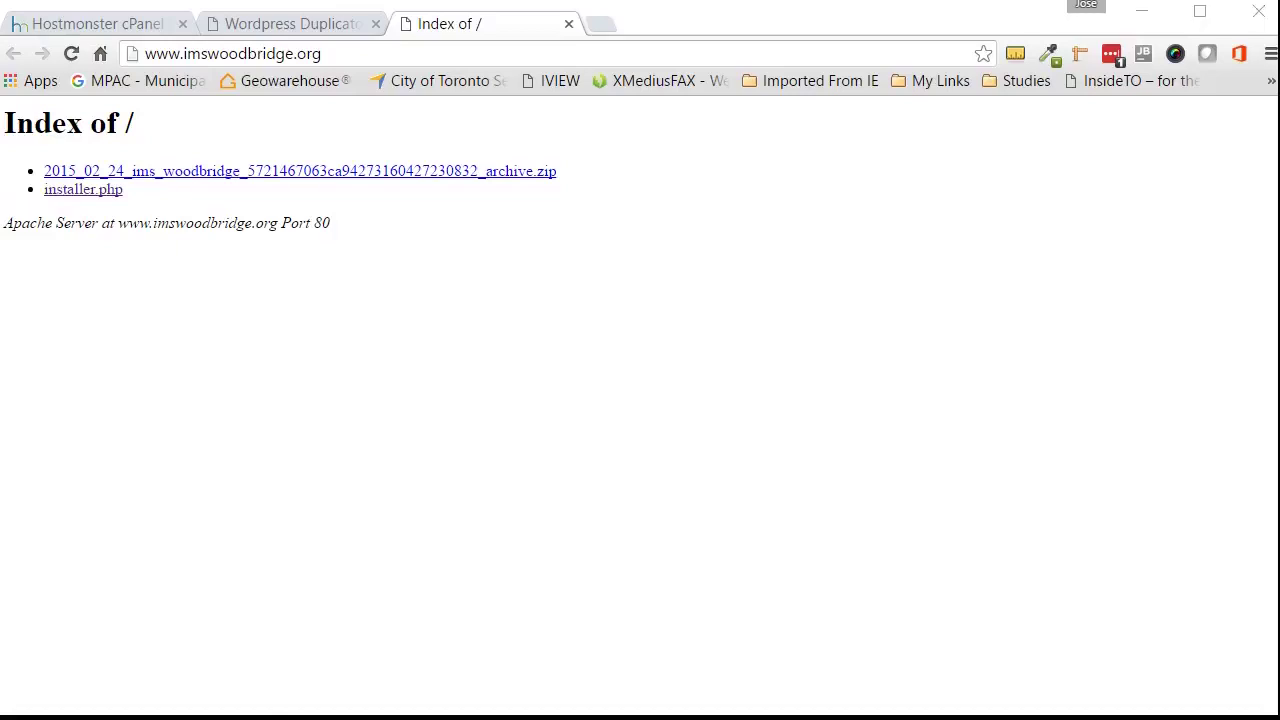
key(ctrl+w)
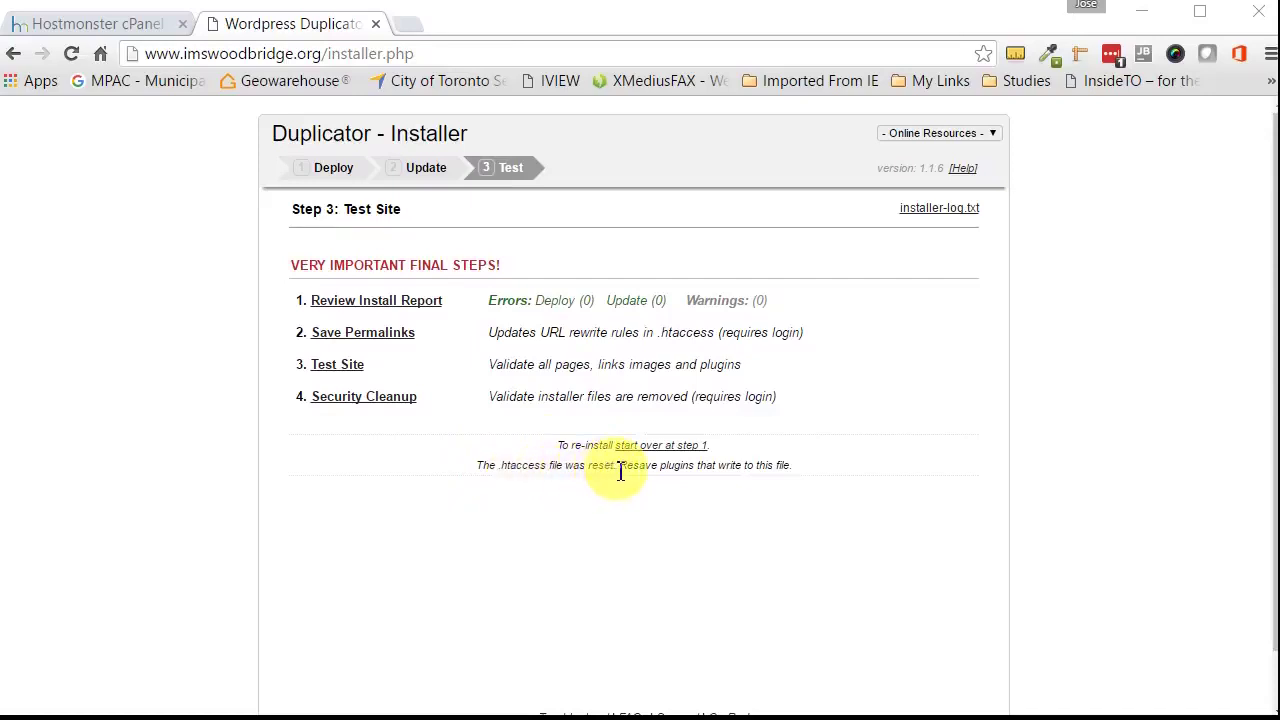
Step: Re-save the permalink structure on the Permalink Settings page
click(390, 345)
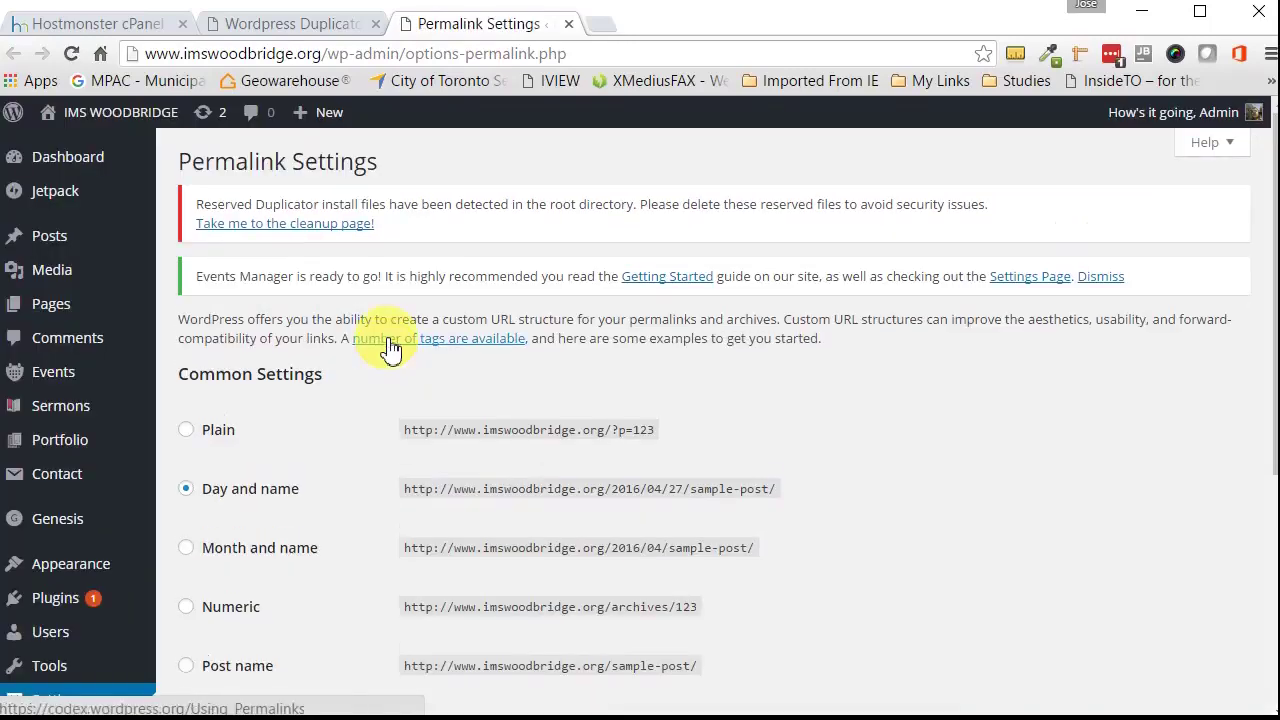
scroll(363, 545, down, 4)
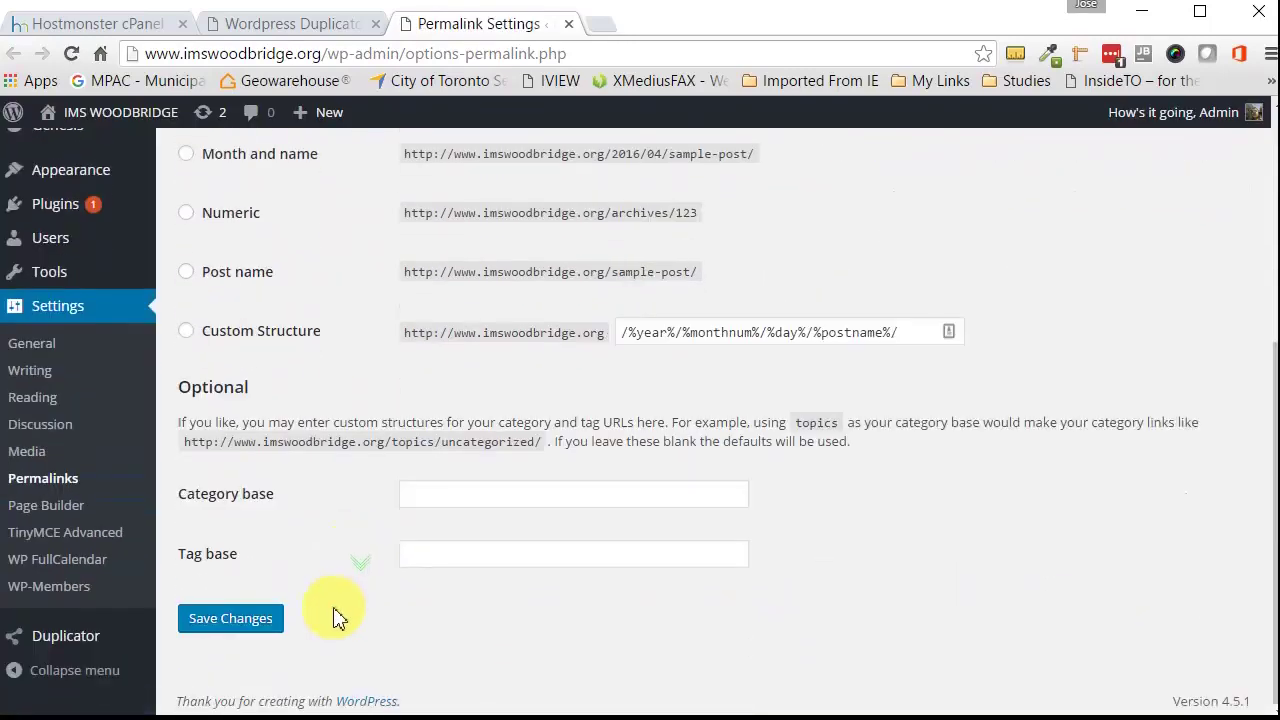
click(258, 622)
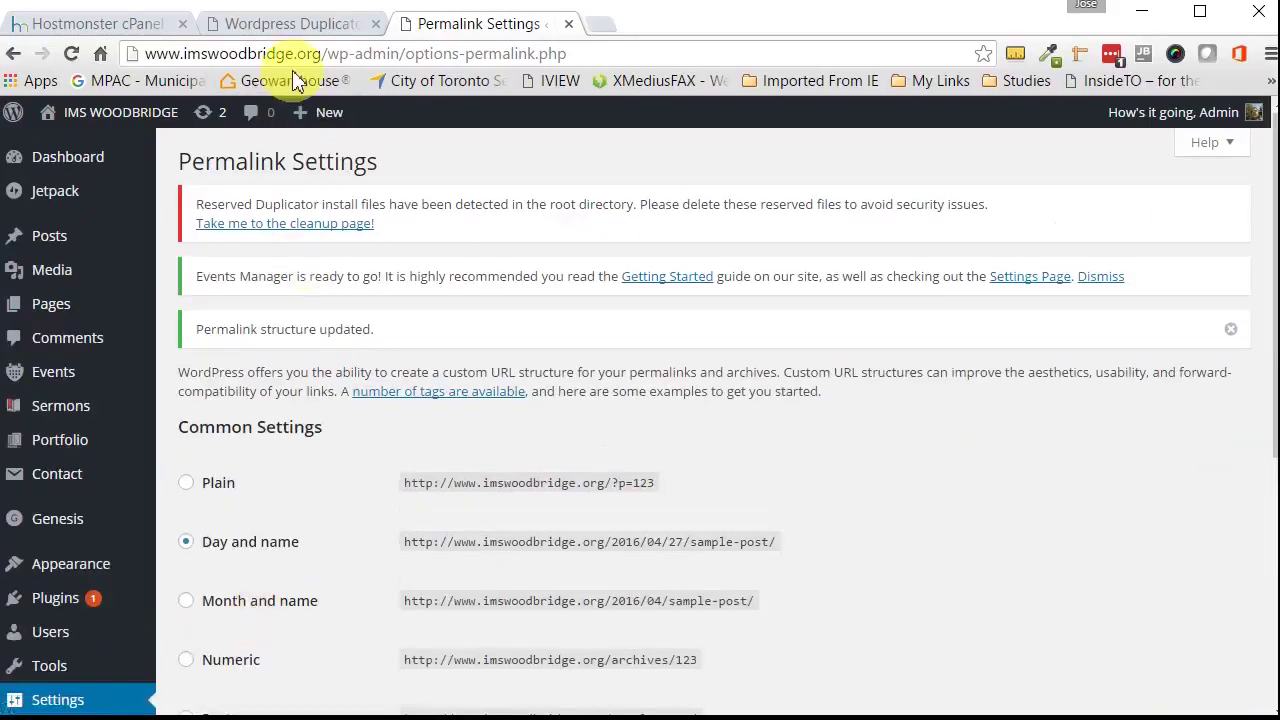
Step: Test the site again from the installer and close the extra site and permalink tabs
click(329, 23)
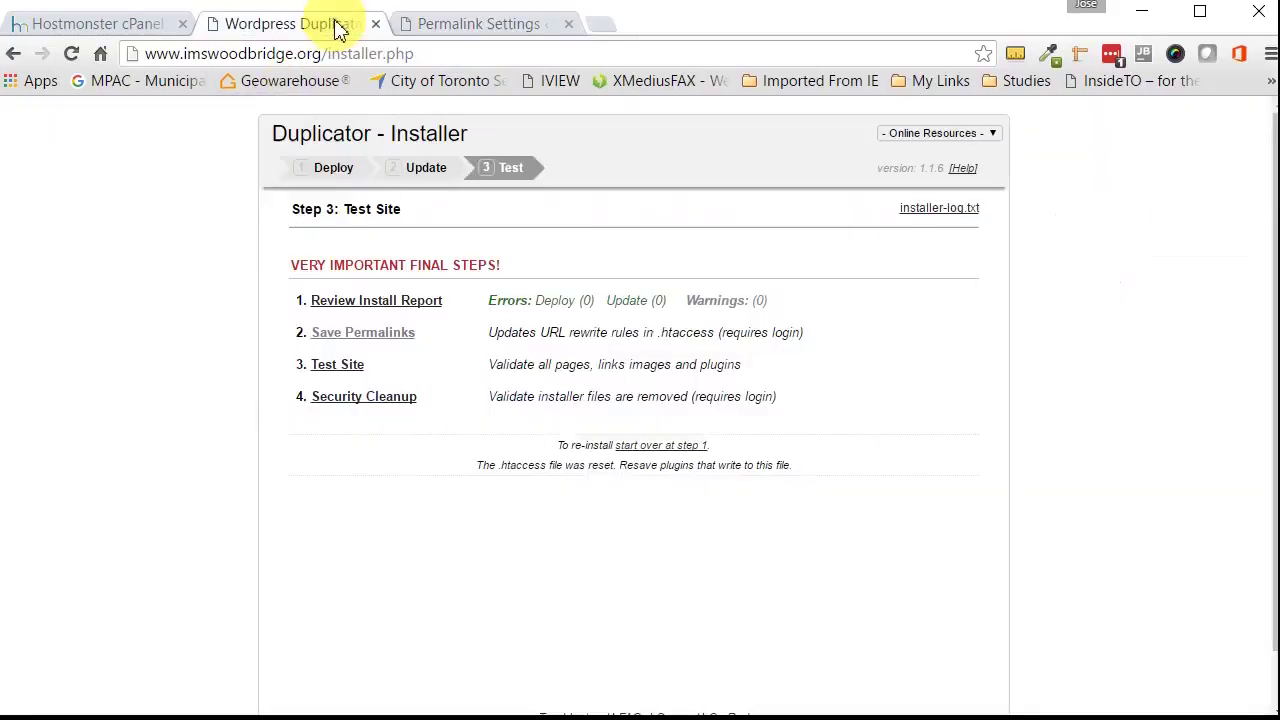
click(340, 366)
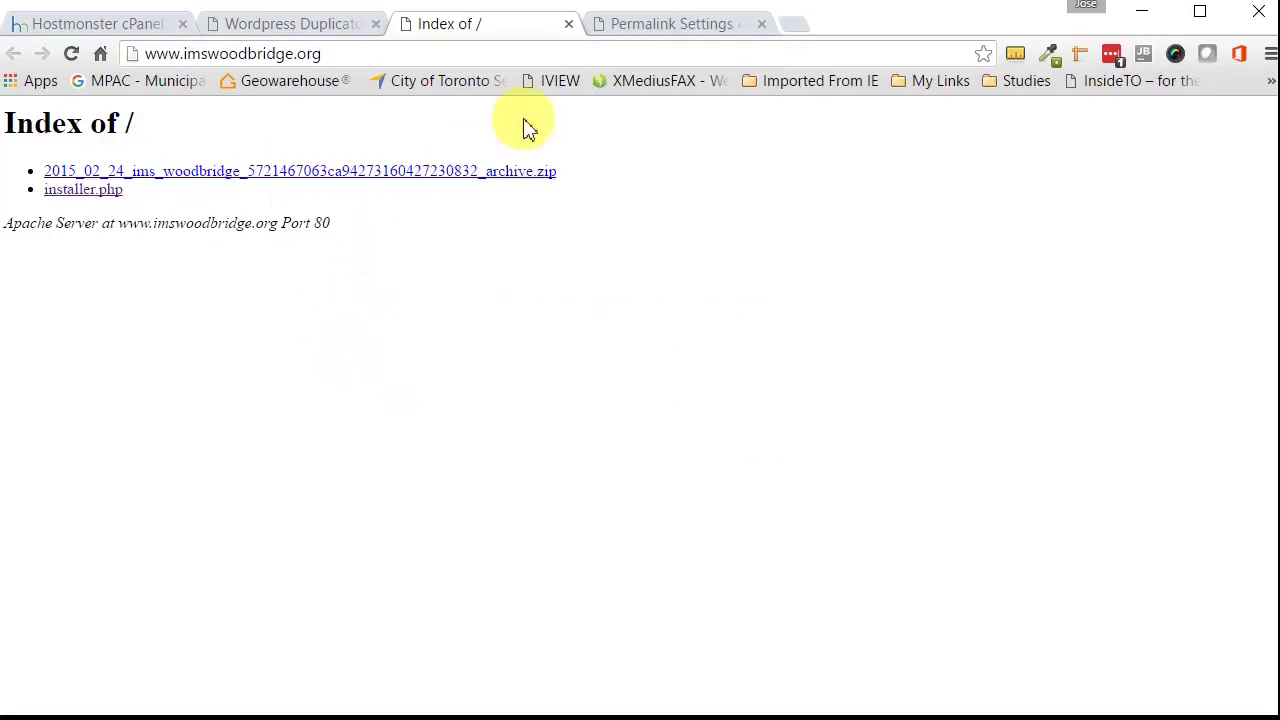
click(666, 26)
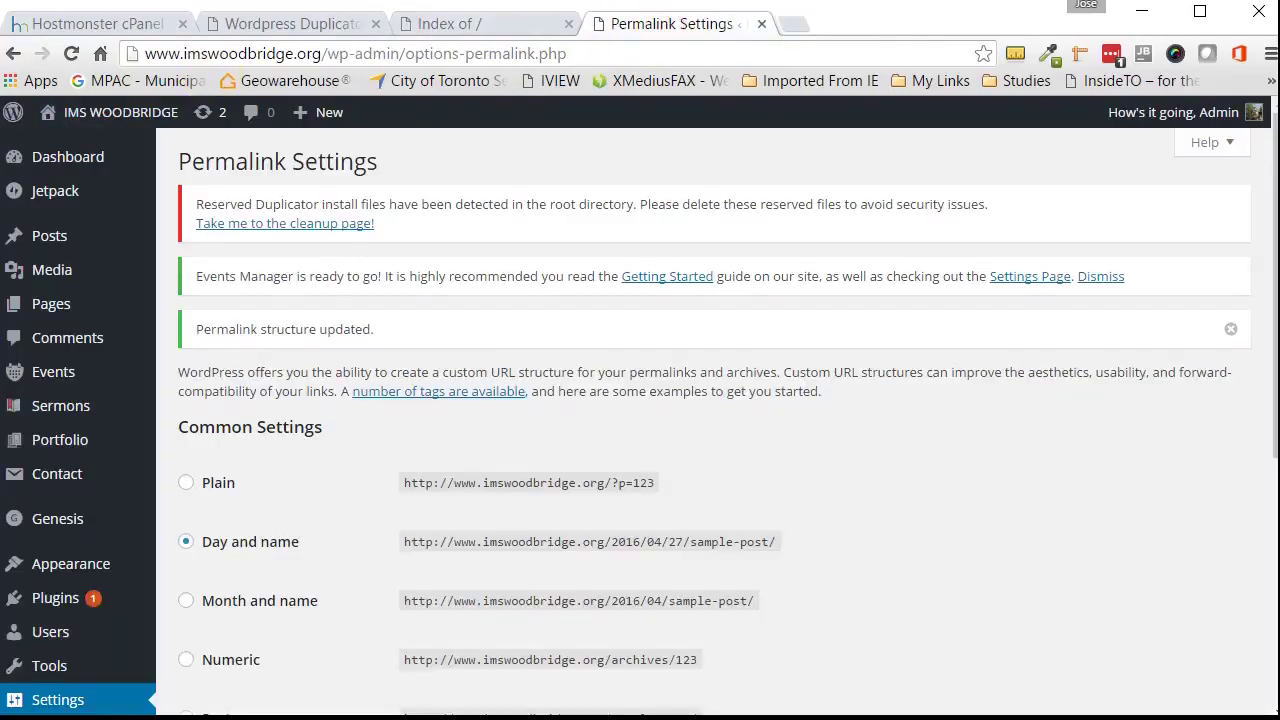
key(ctrl+w)
key(ctrl+w)
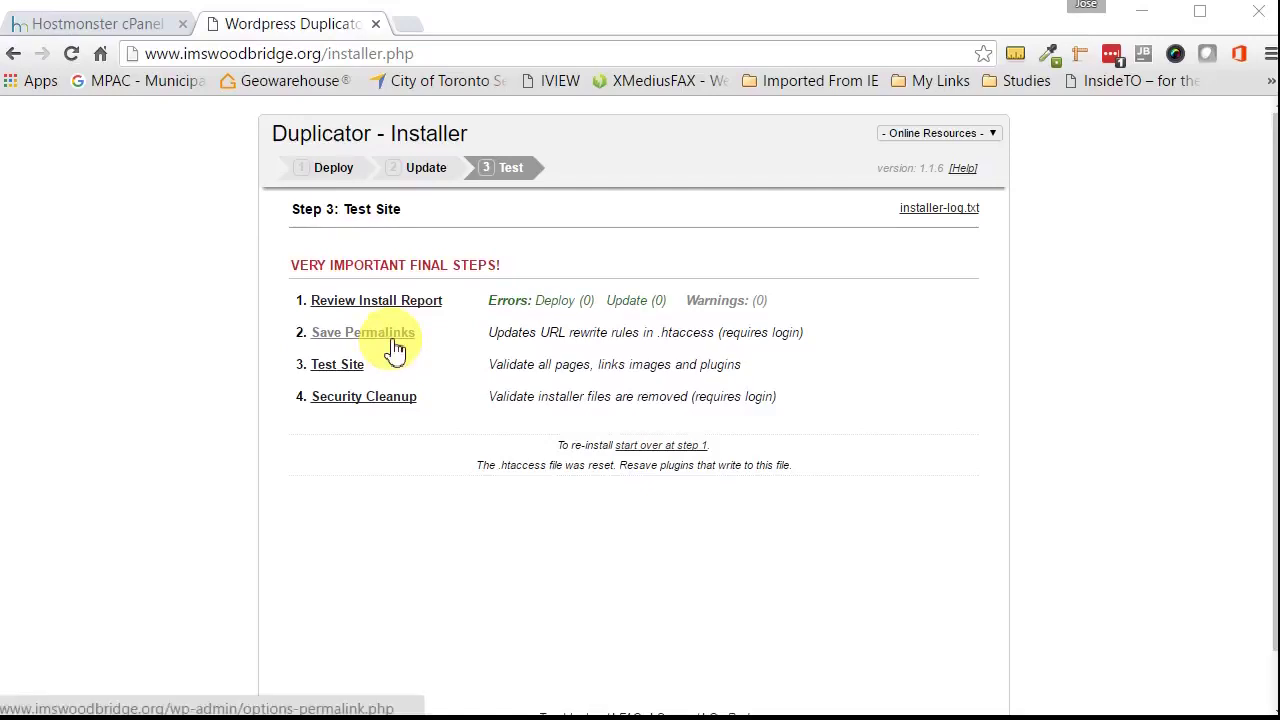
Step: Check the live WoodBridge home page from the installer, closing each test tab afterward
click(333, 376)
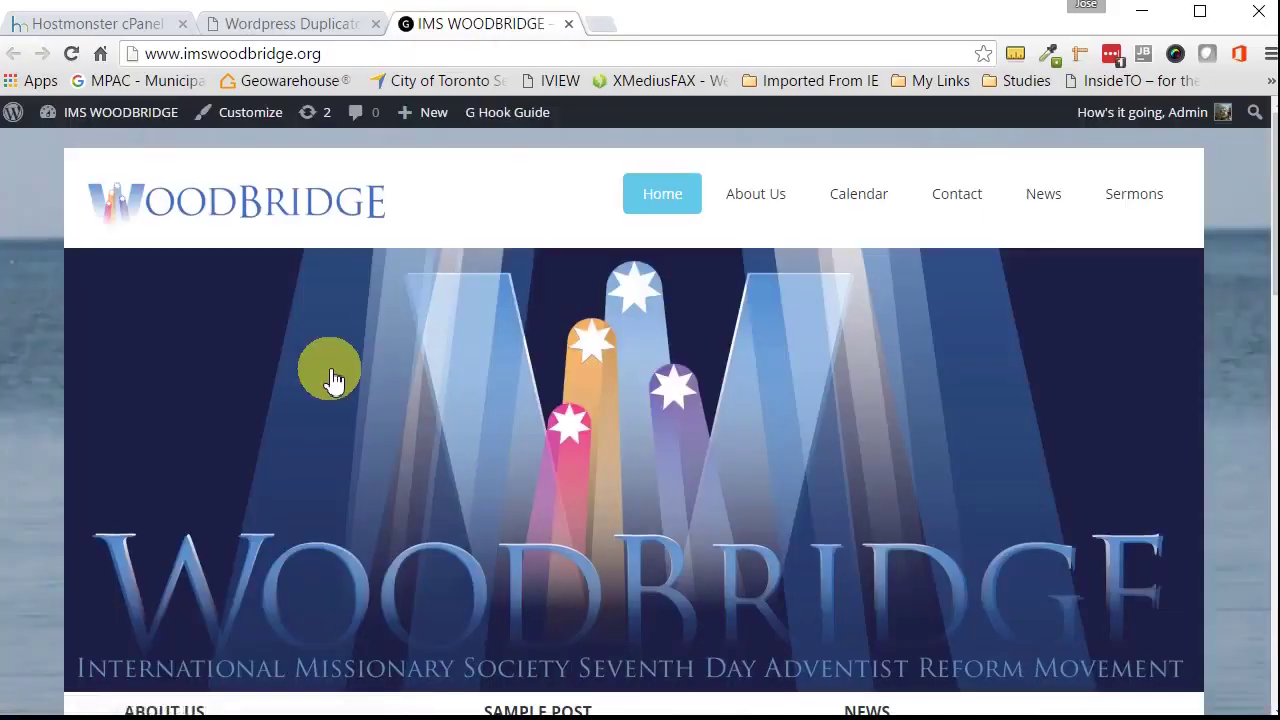
click(568, 24)
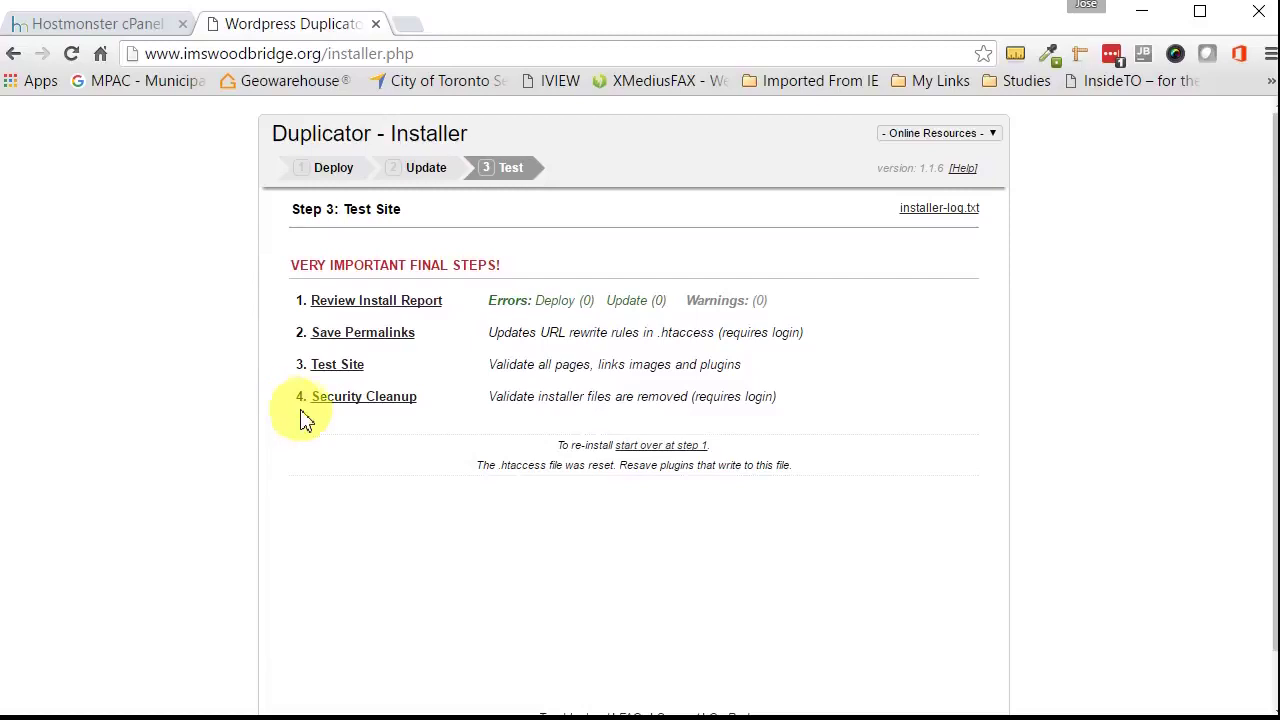
click(384, 345)
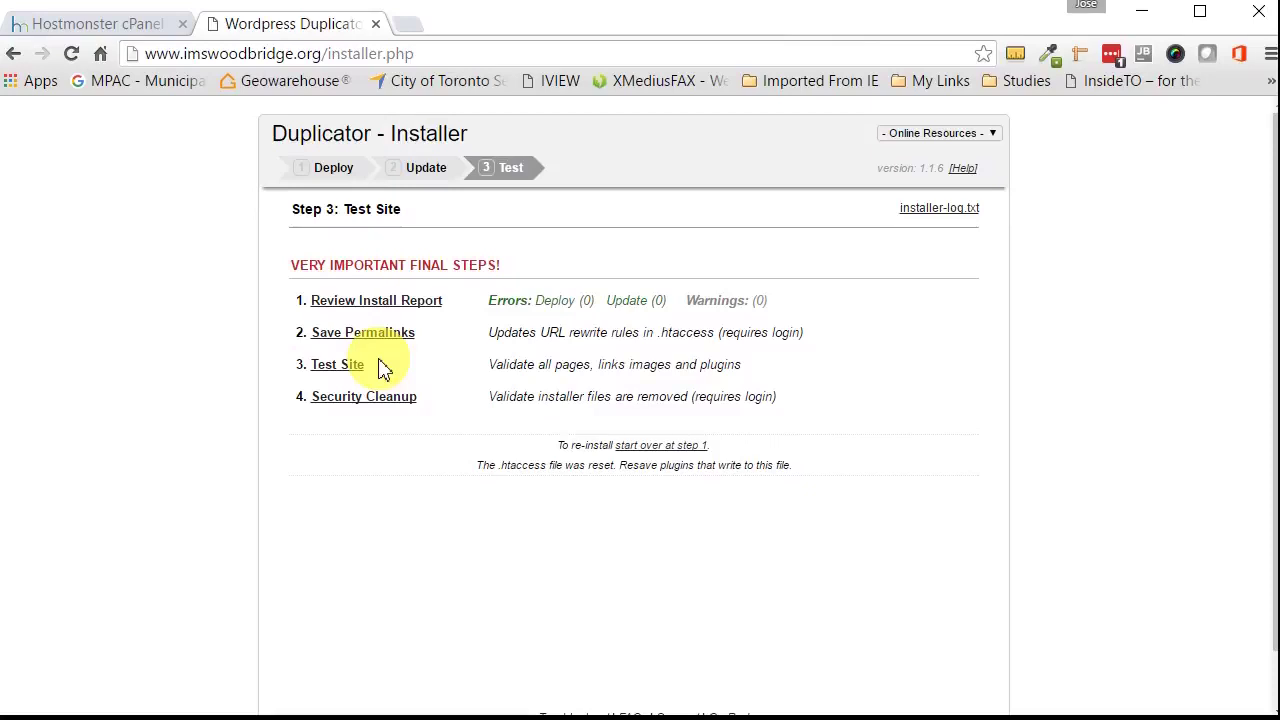
click(337, 368)
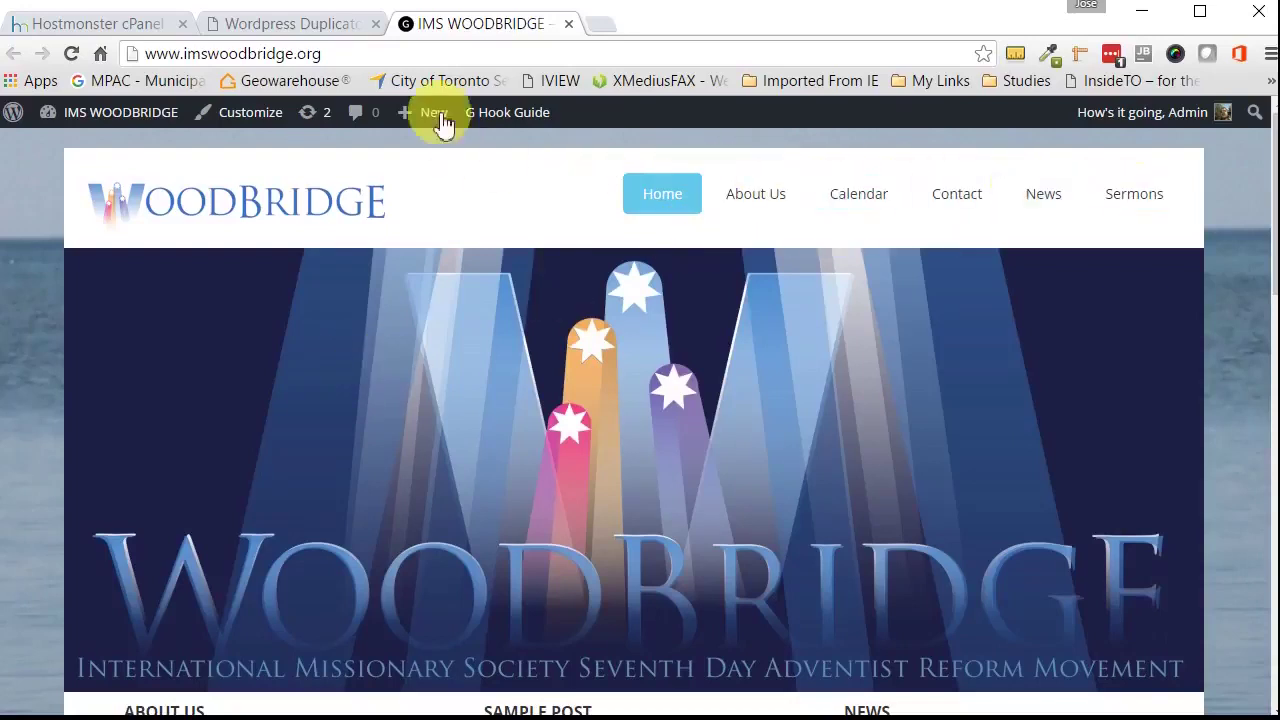
click(569, 24)
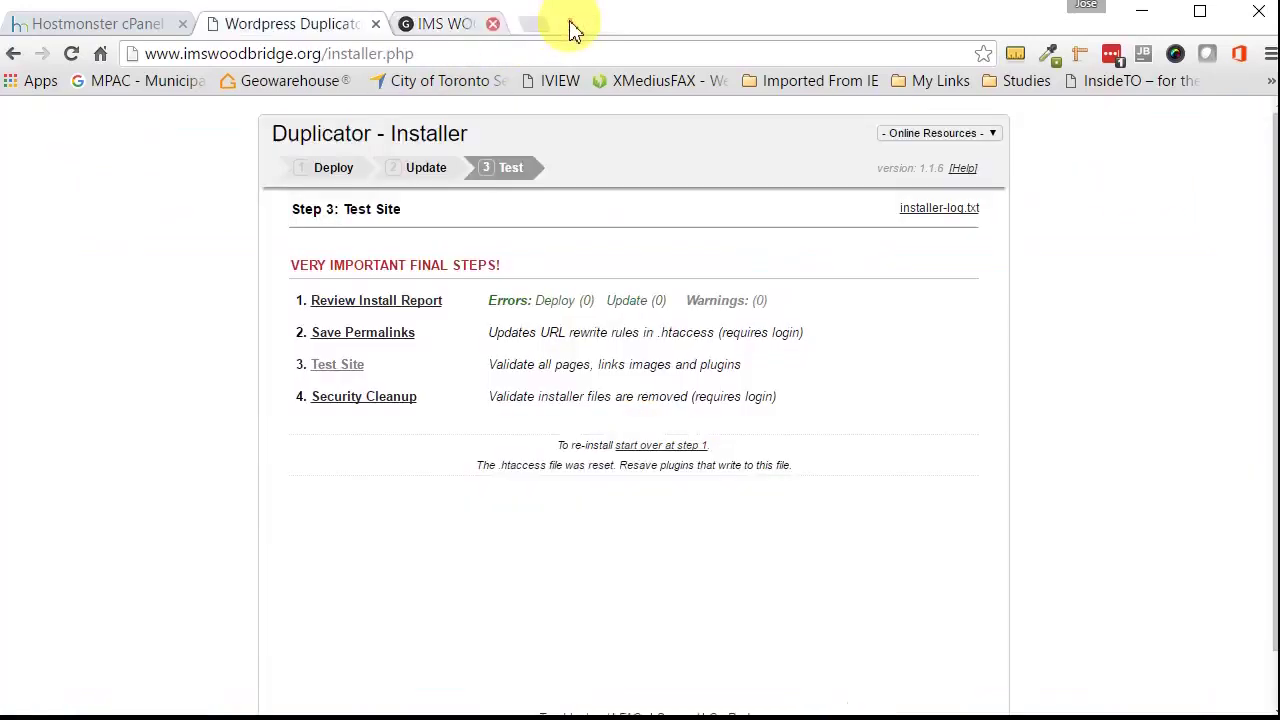
Step: Run Security Cleanup and delete the reserved installer files
click(358, 405)
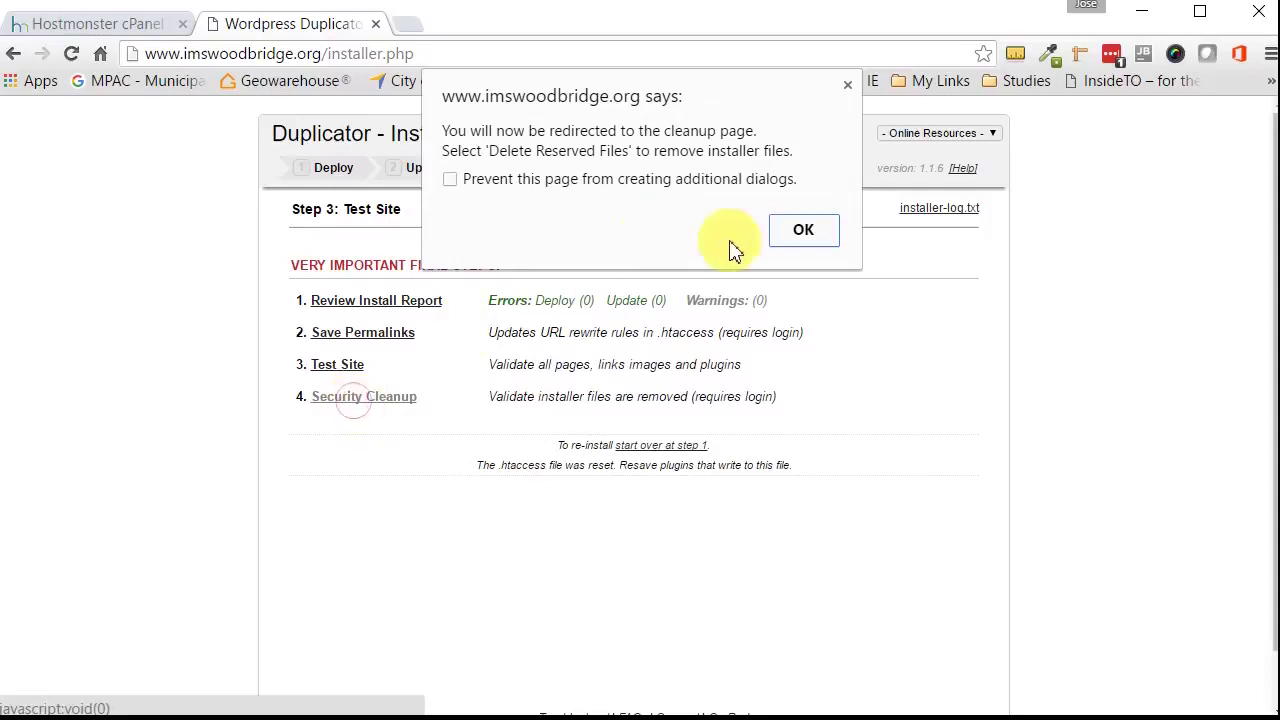
click(790, 236)
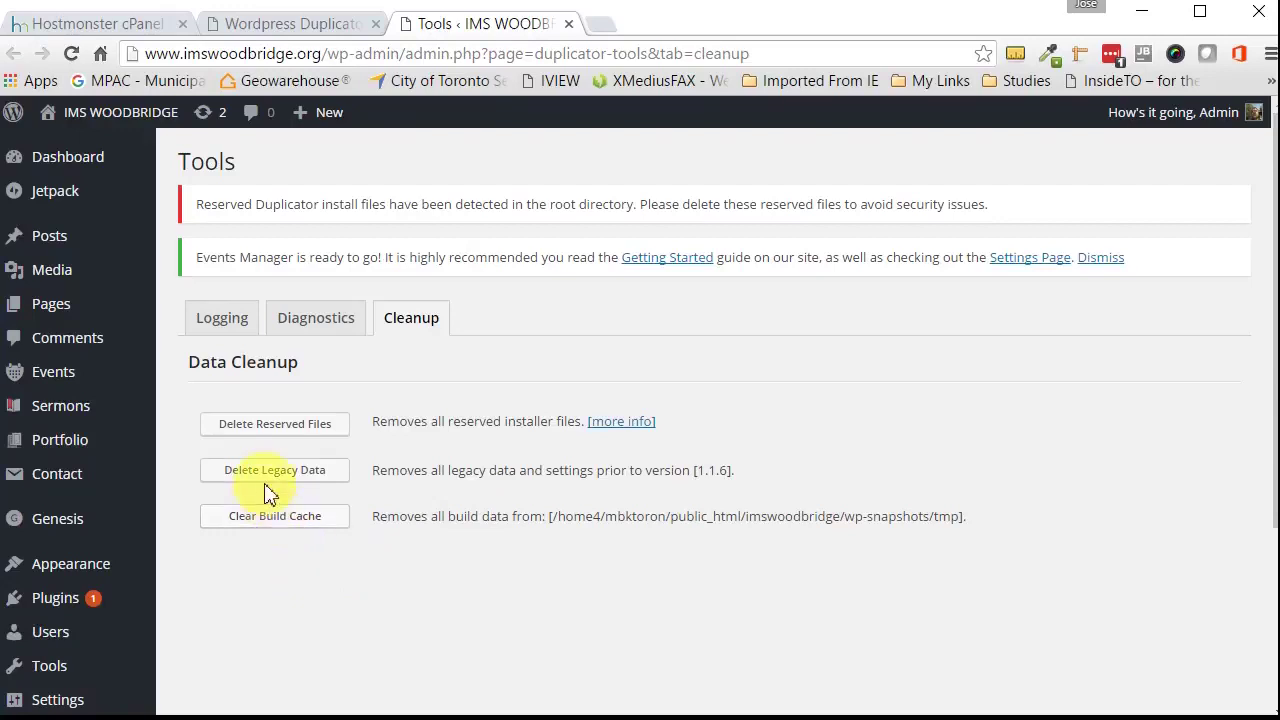
click(287, 437)
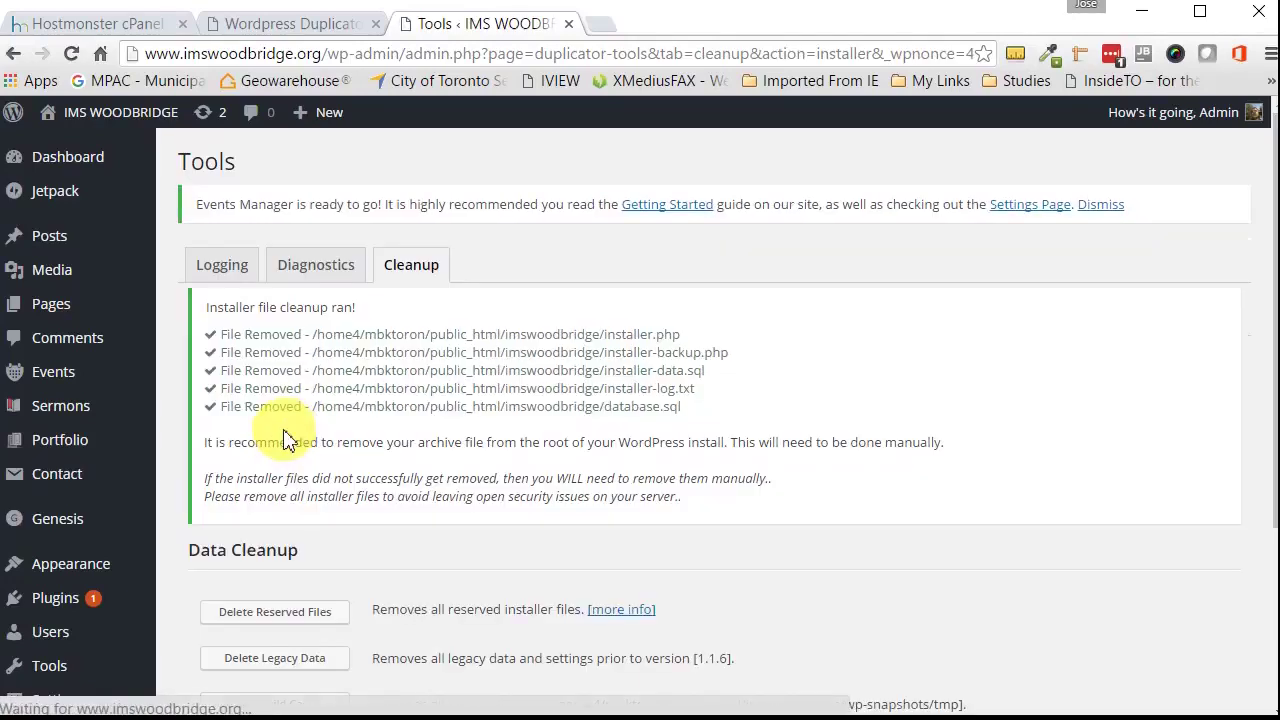
Step: Delete the legacy Duplicator data and clear the build cache, confirming both
scroll(316, 670, down, 1)
click(303, 570)
click(736, 215)
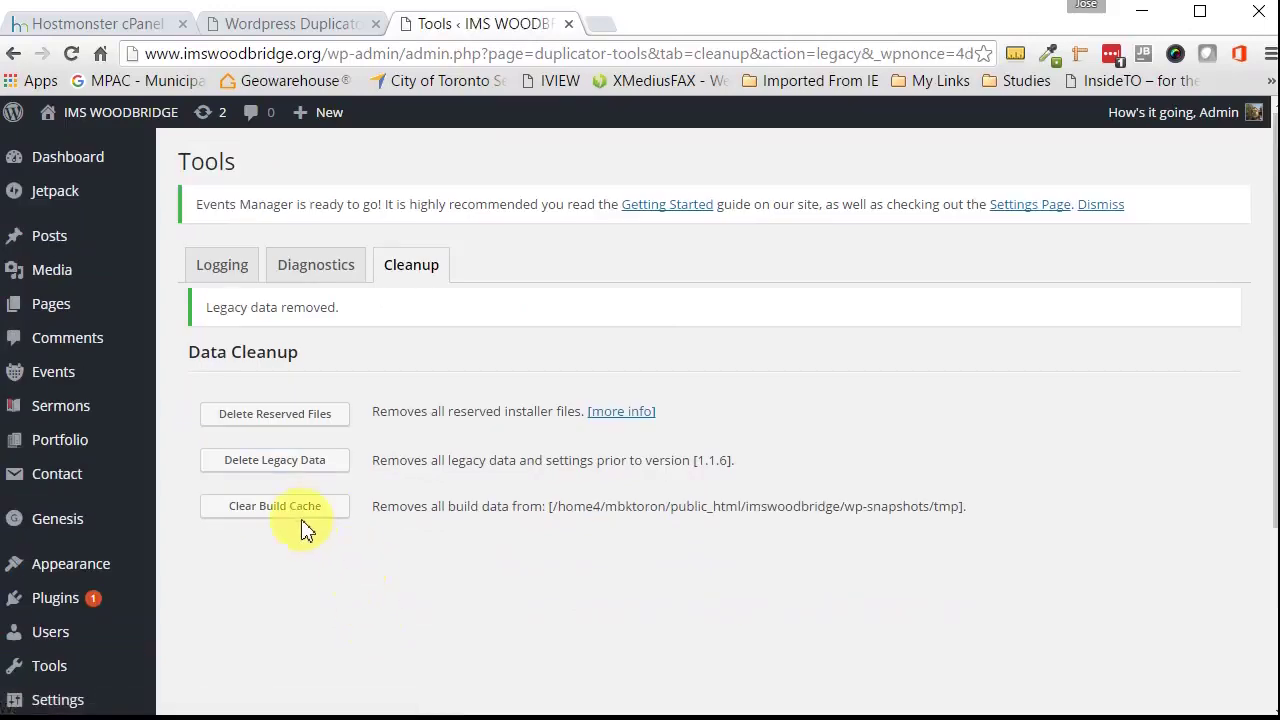
click(300, 512)
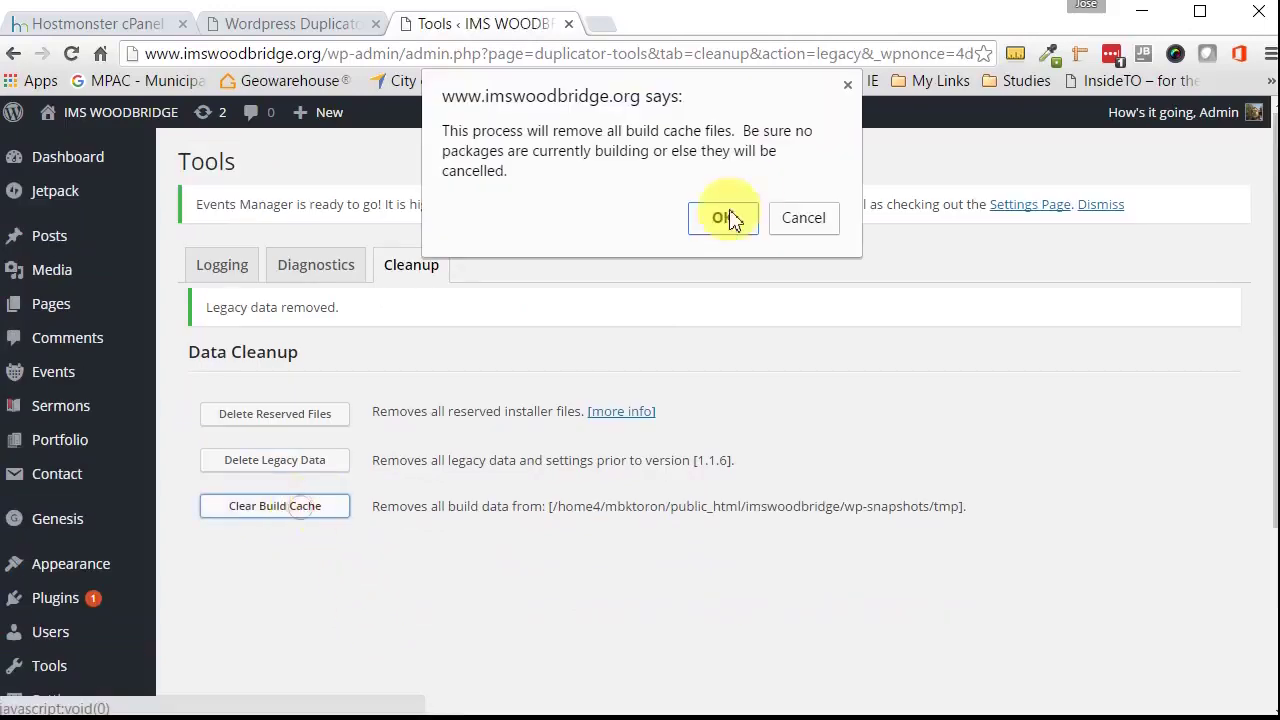
click(716, 230)
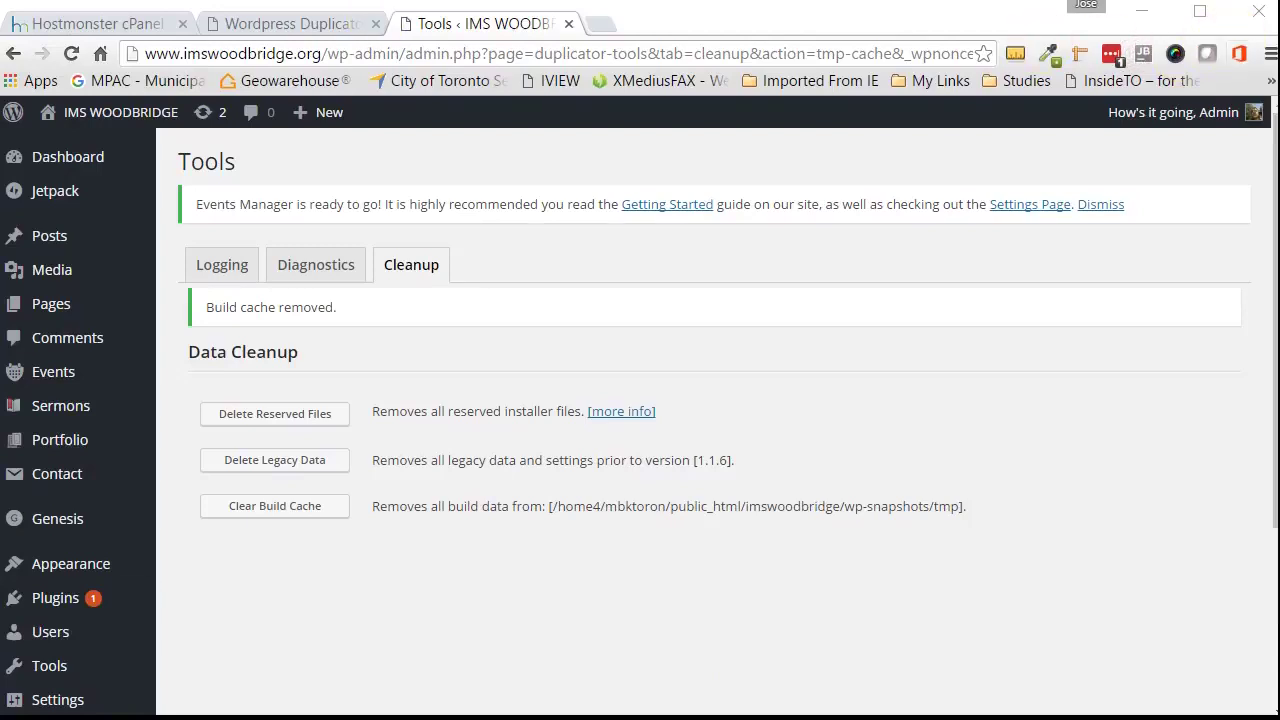
Step: In FileZilla, refresh the remote imswoodbridge folder listing
key(alt+Tab)
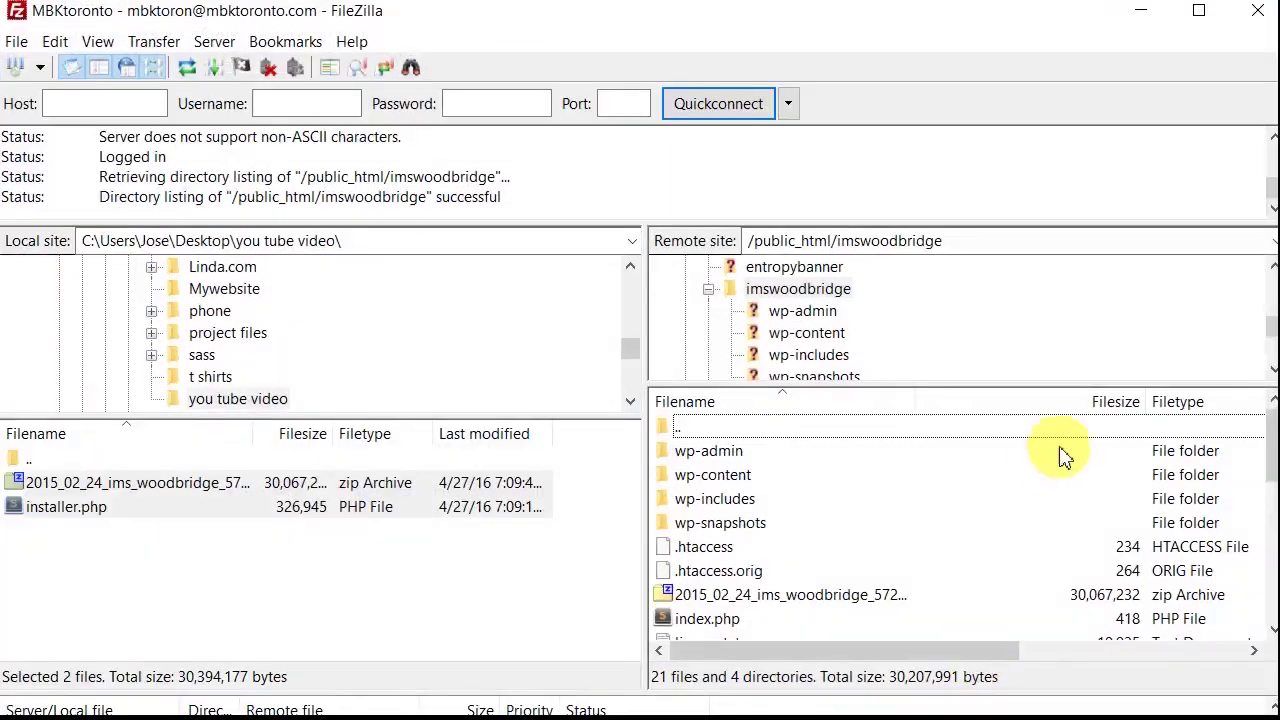
right_click(891, 500)
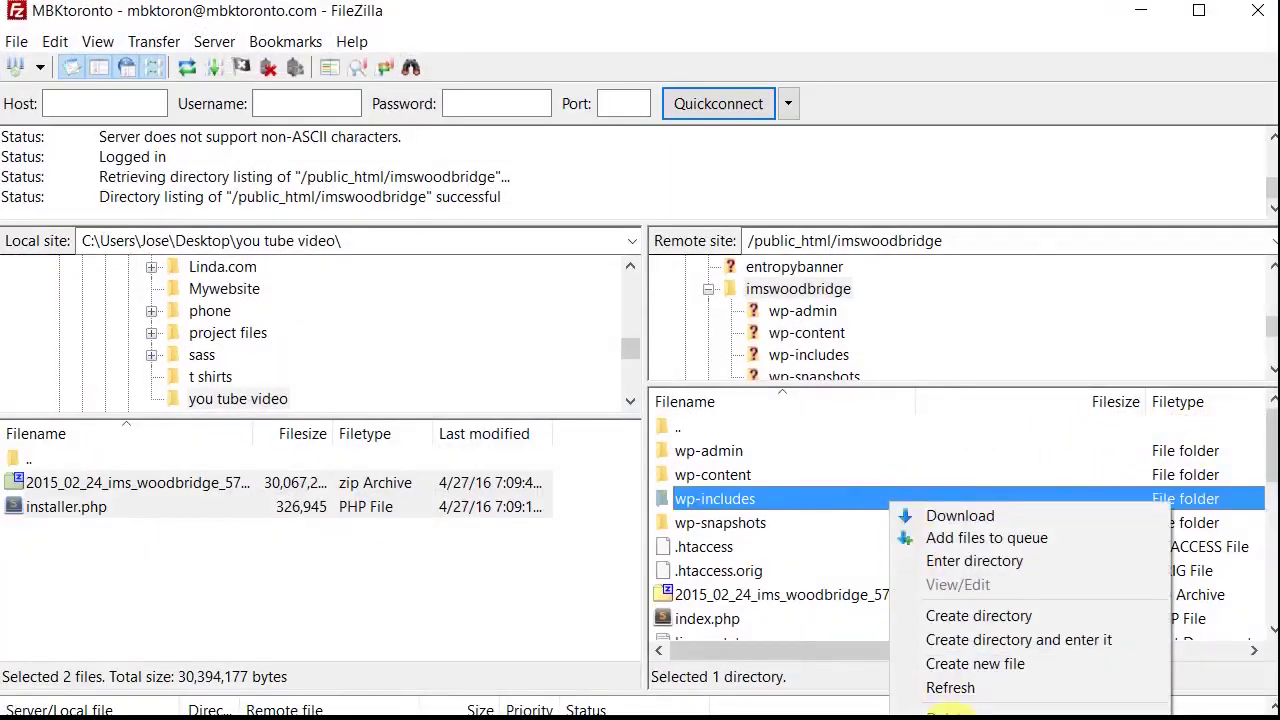
click(959, 688)
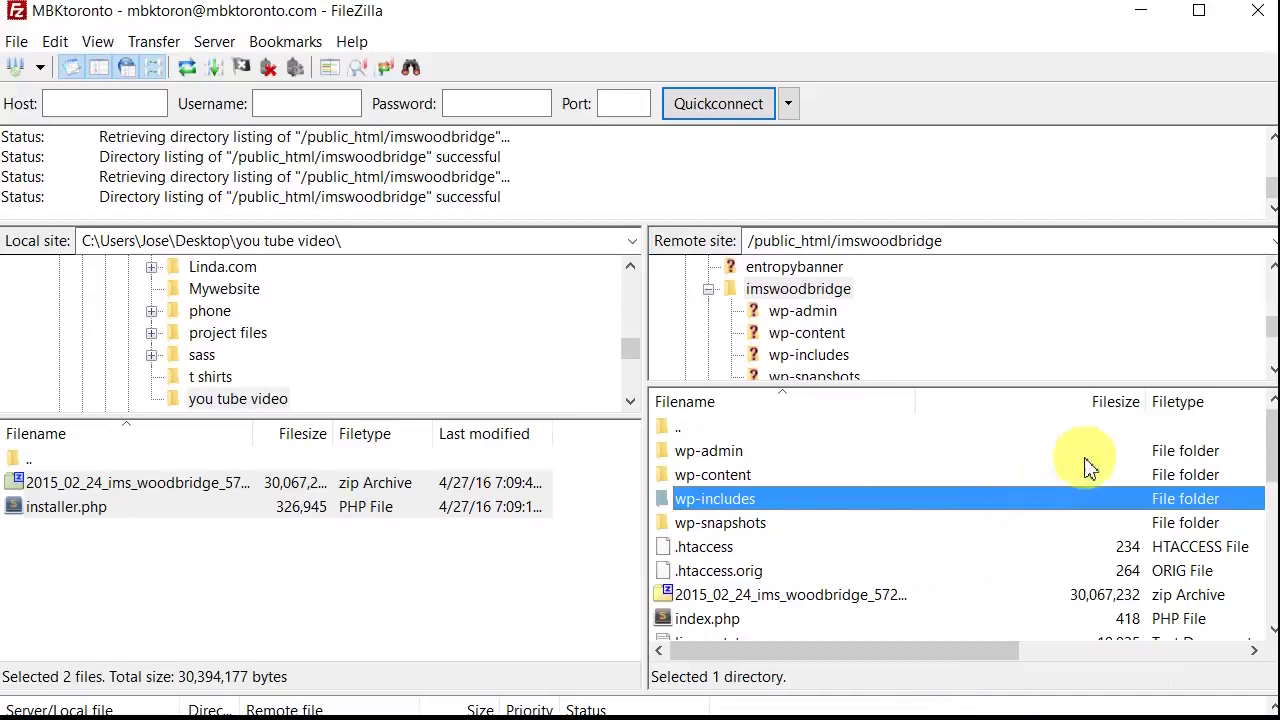
mouse_move(1265, 442)
mouse_down()
mouse_move(1268, 590)
mouse_move(1268, 462)
mouse_up()
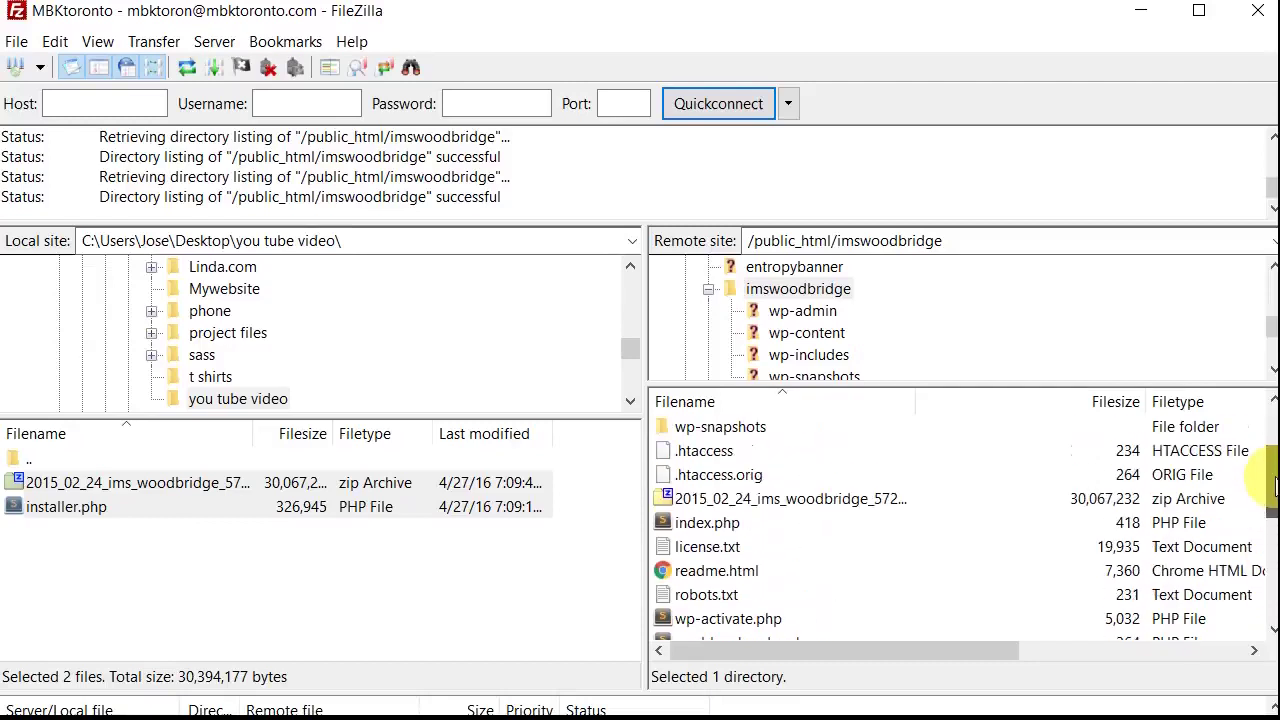
Step: Delete the 2015_02_24 archive zip from the remote server
right_click(749, 503)
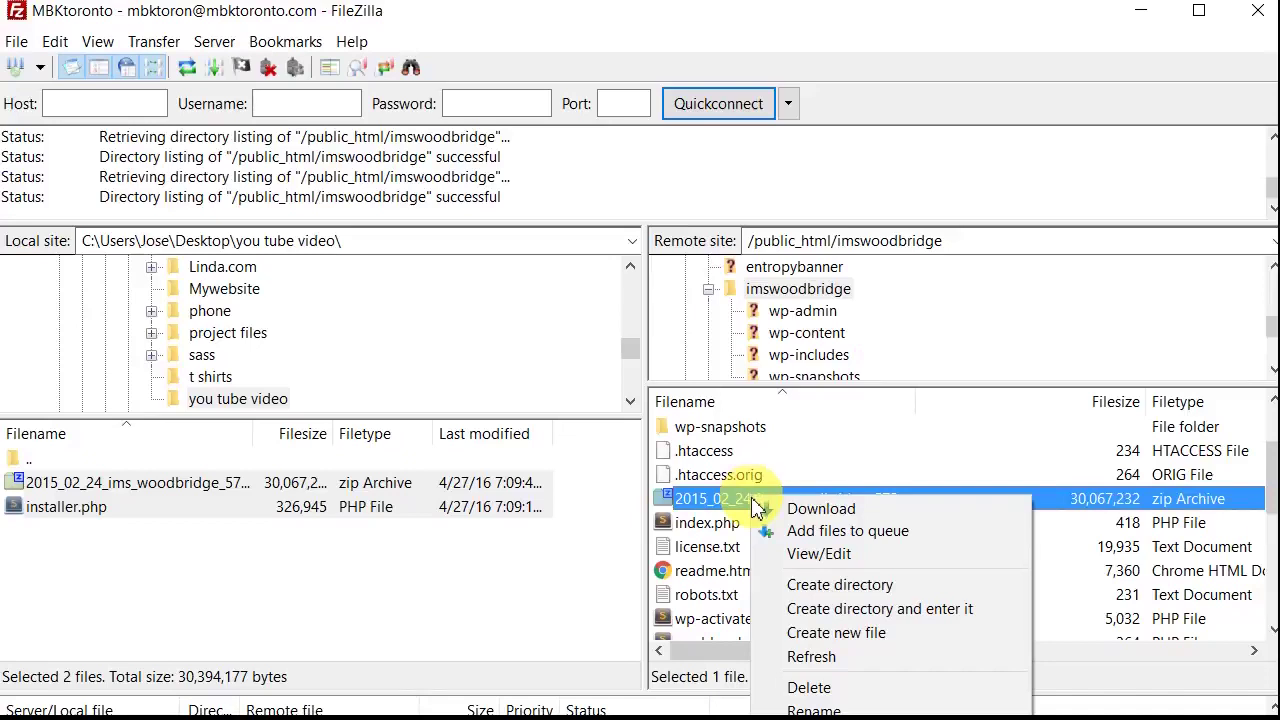
click(808, 688)
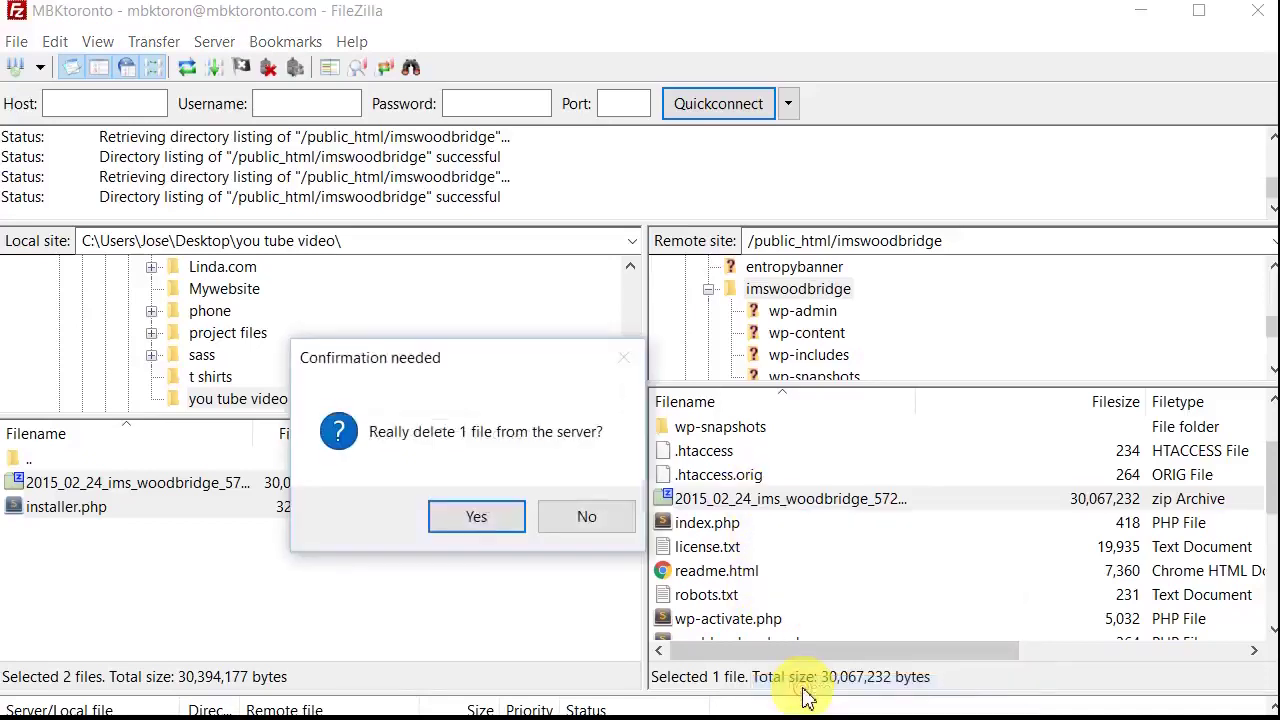
click(491, 522)
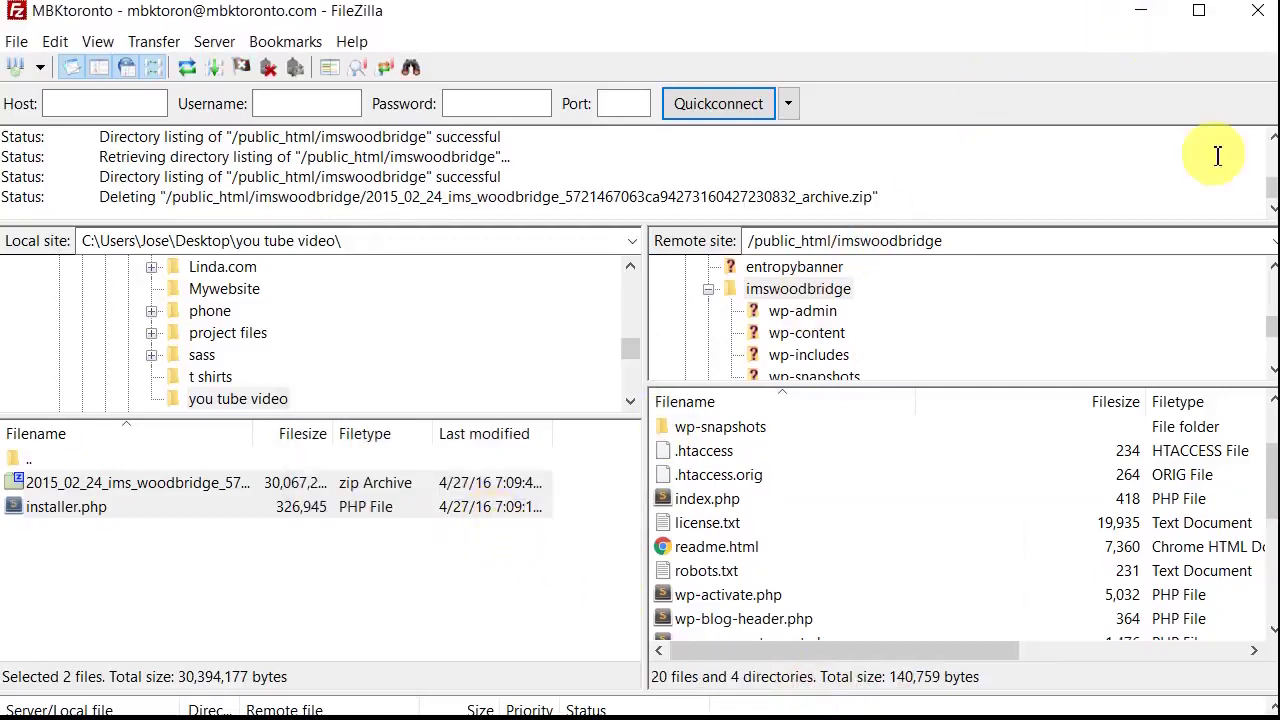
scroll(1274, 213, up, 1)
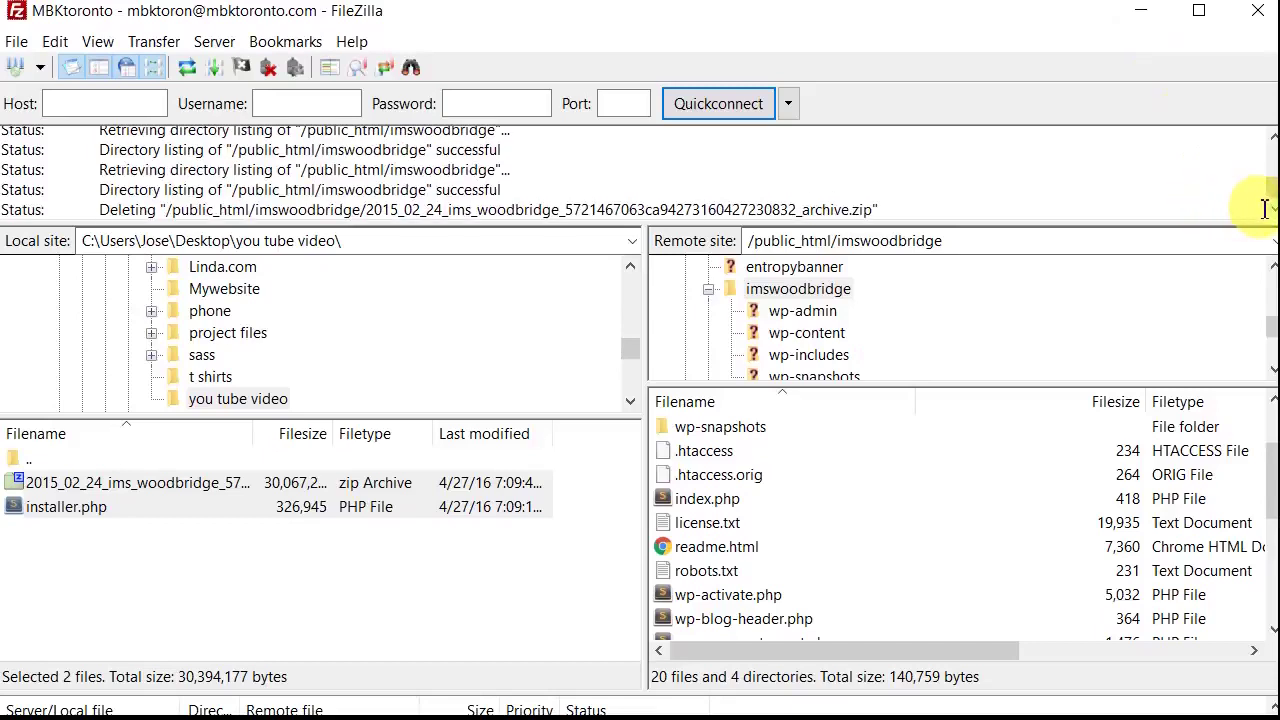
click(1271, 208)
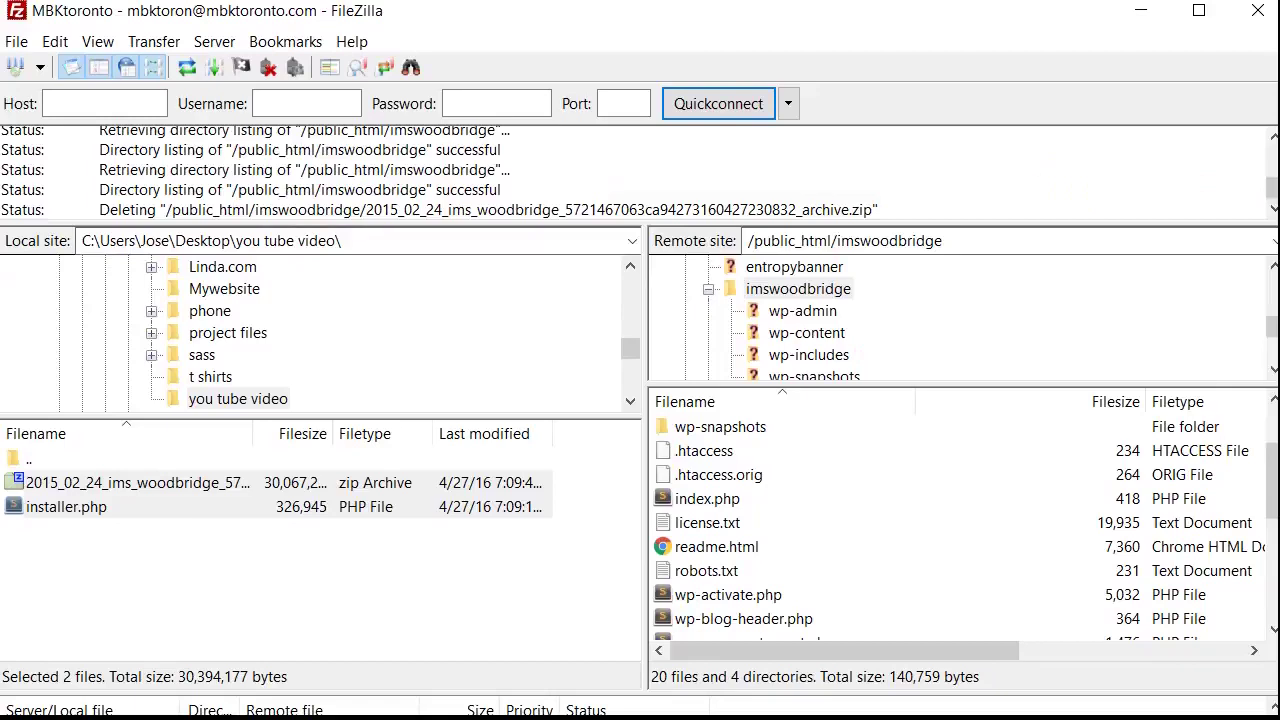
click(707, 498)
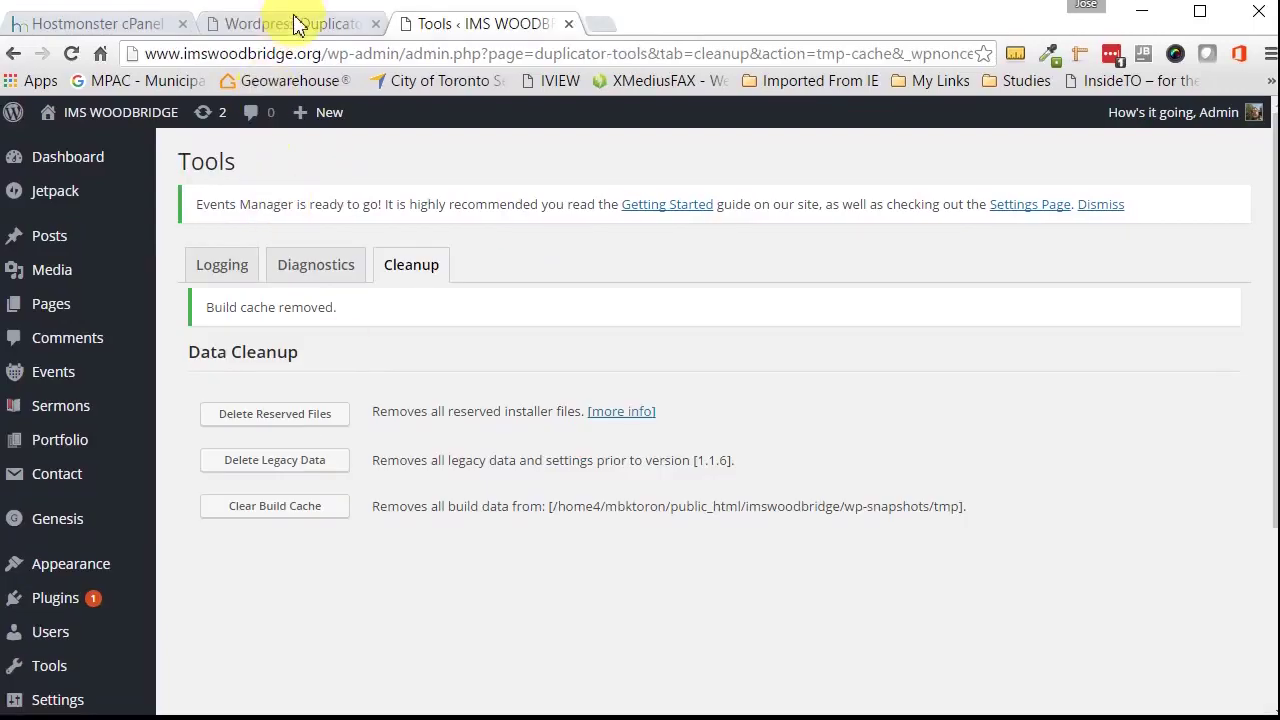
Step: Go back to the Duplicator cleanup page and visit the live imswoodbridge.org site
click(297, 24)
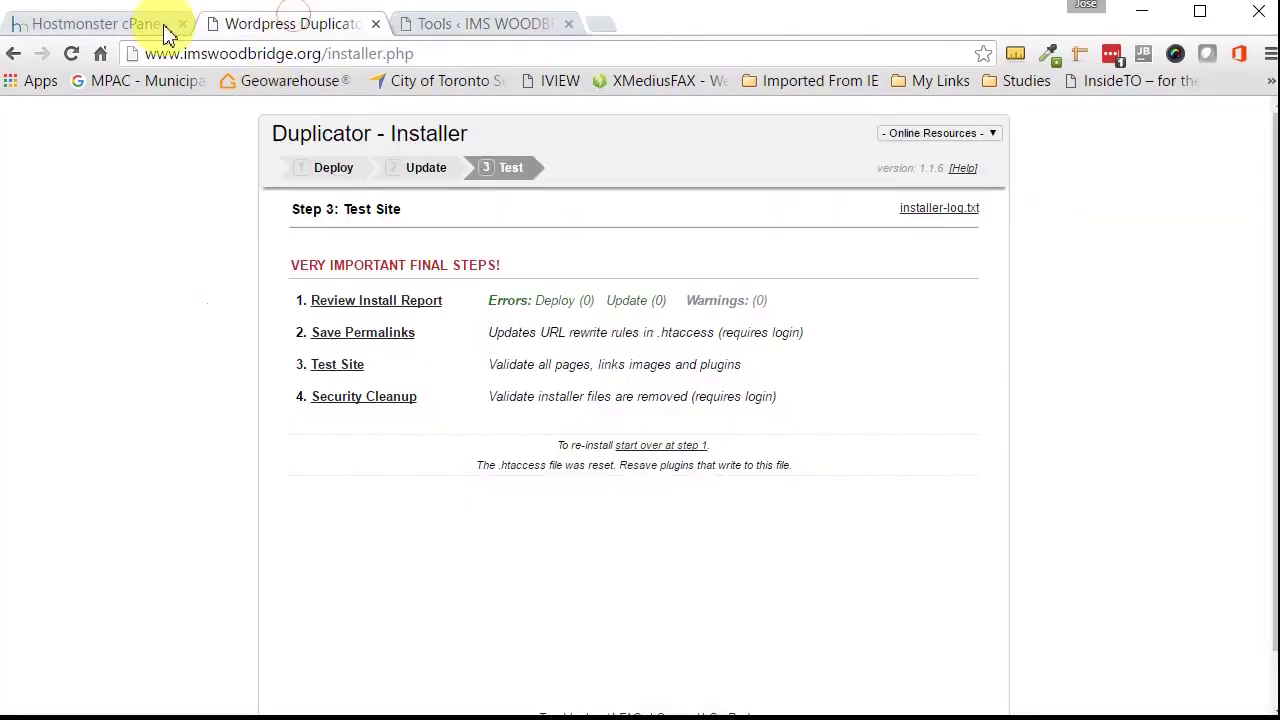
click(497, 22)
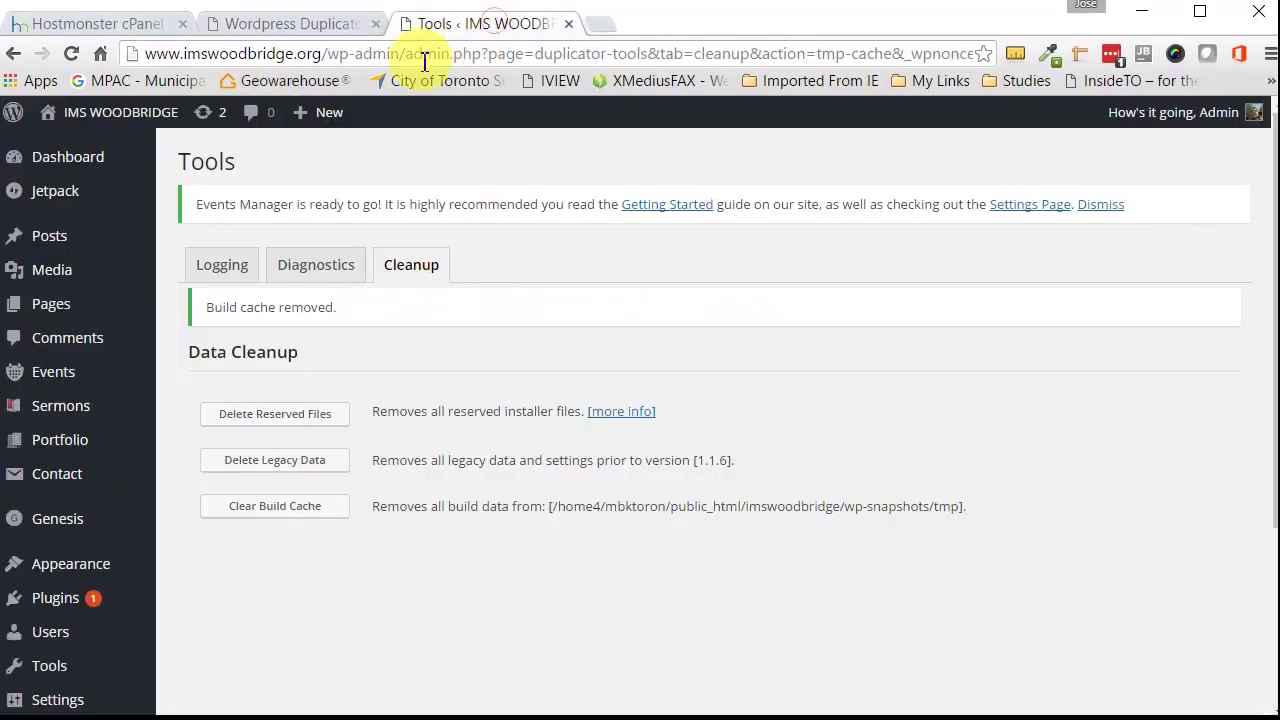
drag(327, 53, 975, 53)
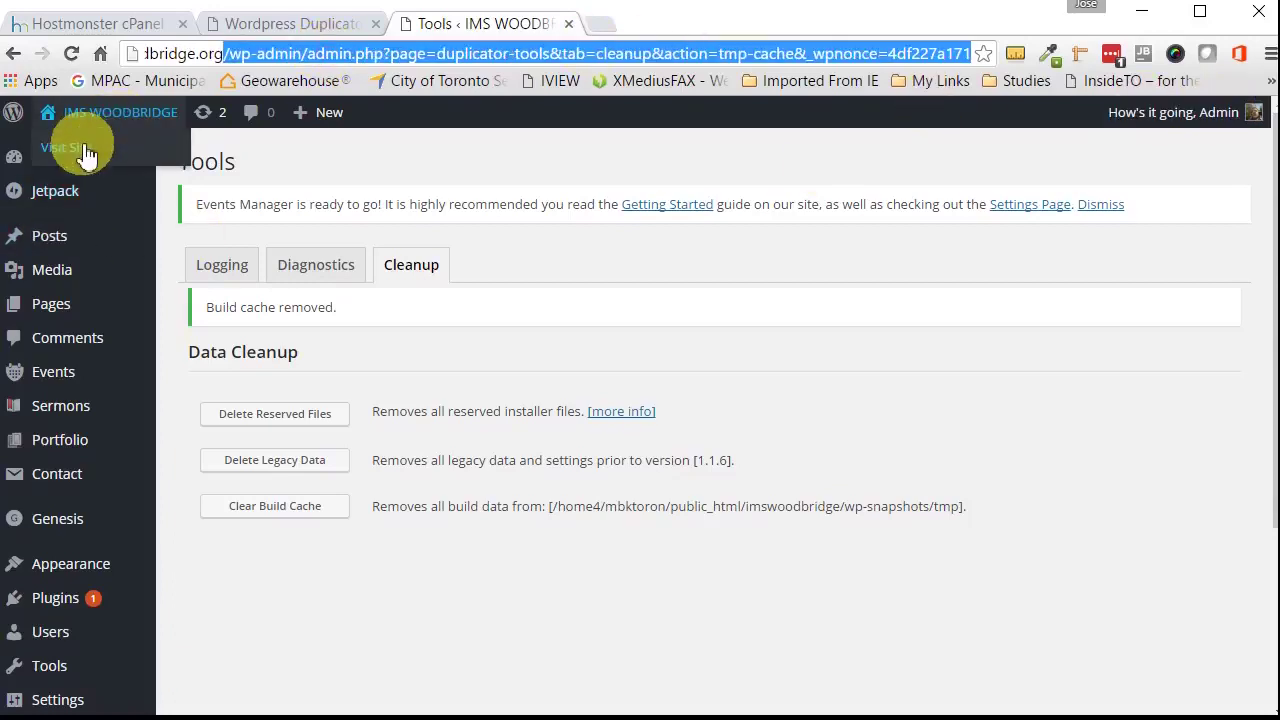
click(86, 150)
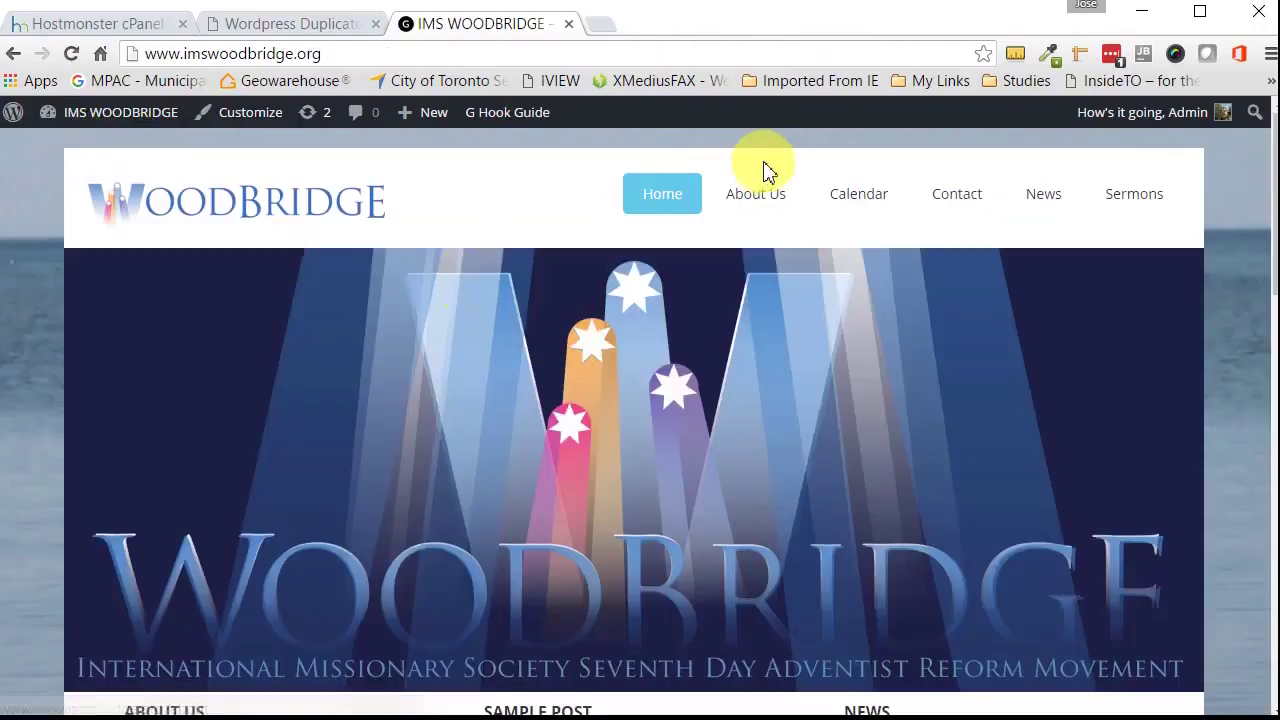
mouse_move(795, 203)
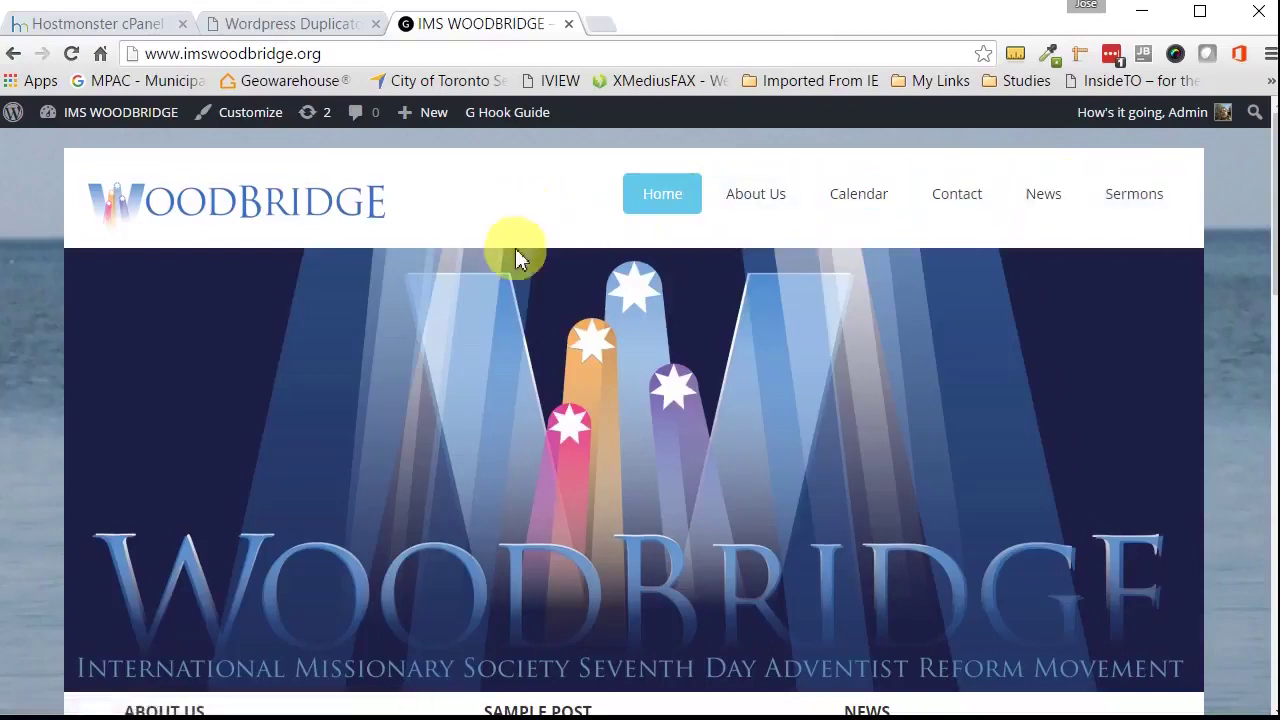
scroll(495, 440, down, 10)
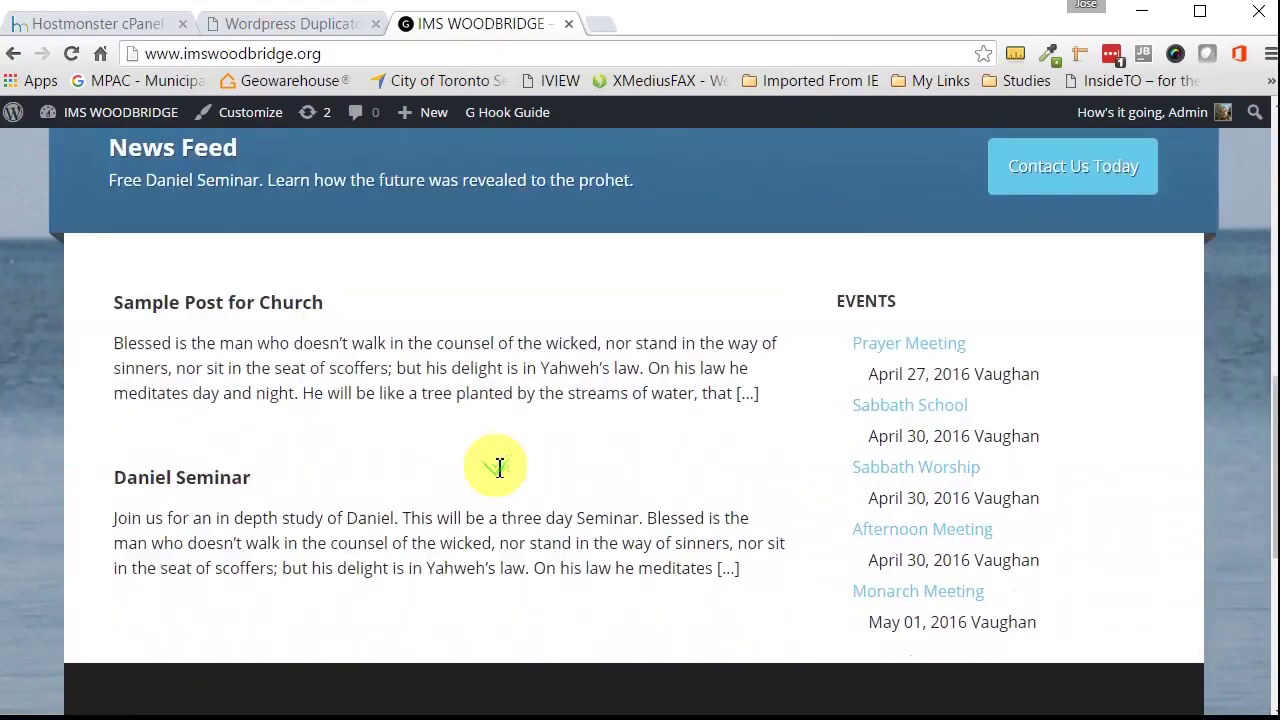
scroll(499, 468, down, 4)
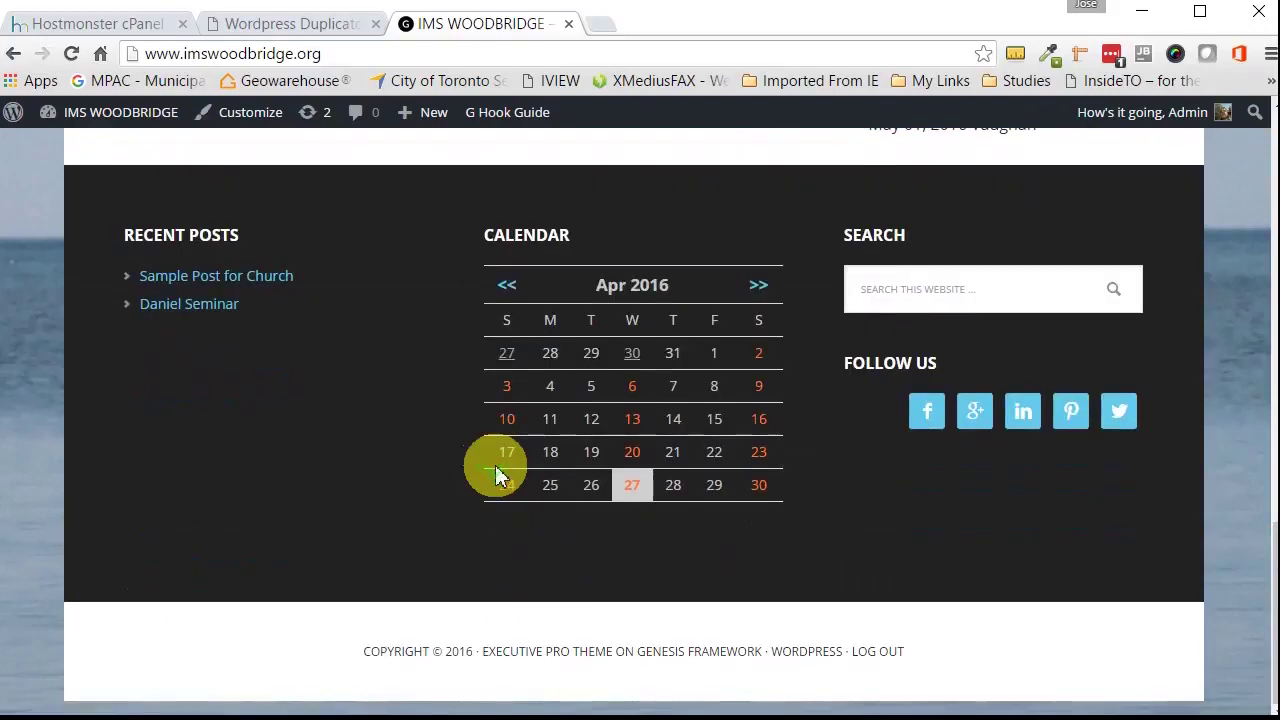
scroll(497, 466, up, 4)
scroll(499, 472, up, 3)
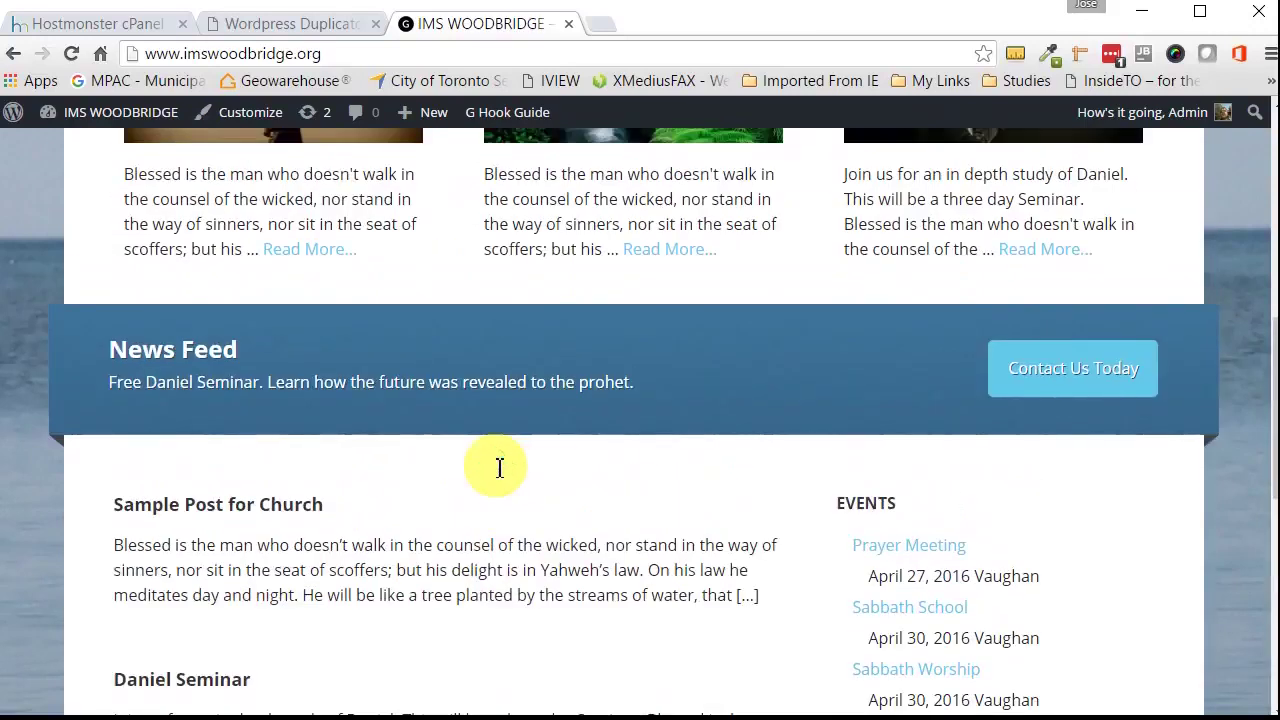
scroll(492, 468, up, 3)
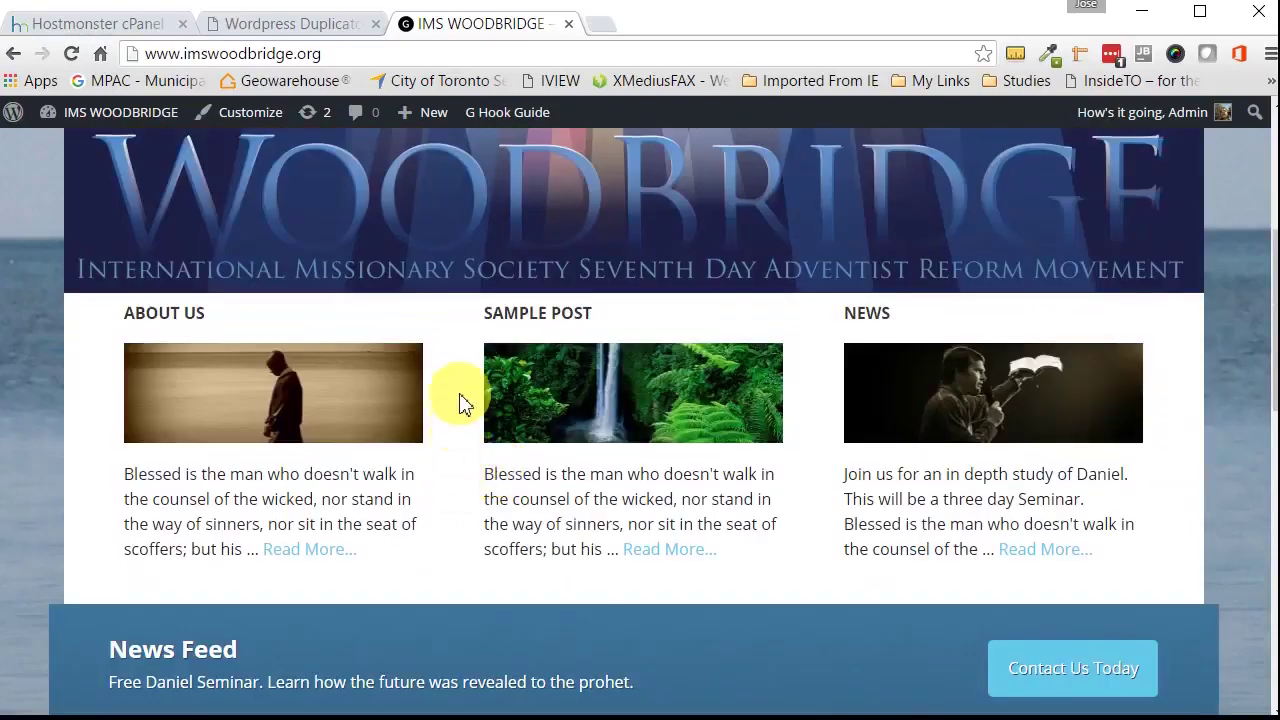